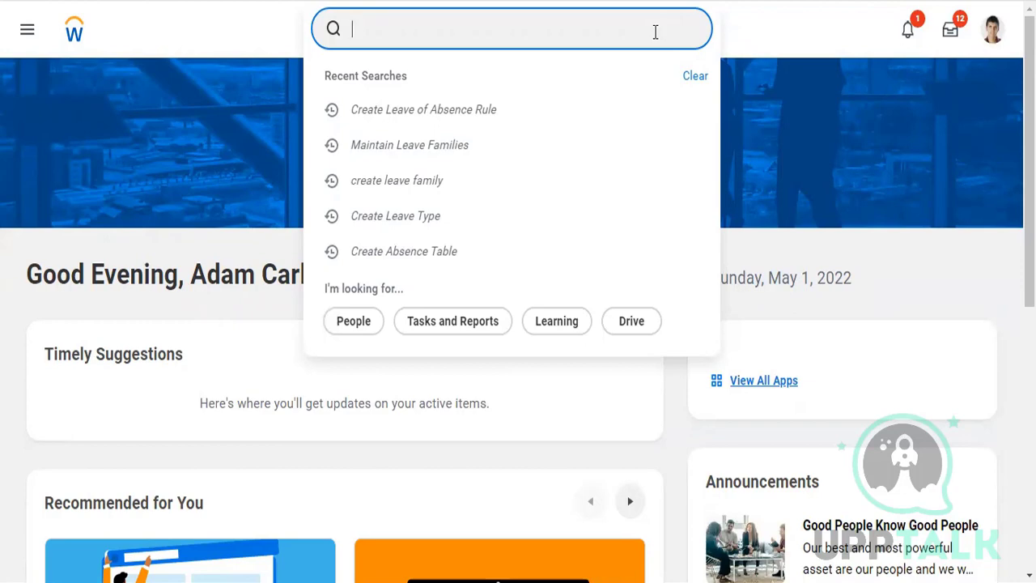
Create a reorganization named Twitter Reorg with the reorganization date 01/01/1900
text(Cr reorg)
click(564, 101)
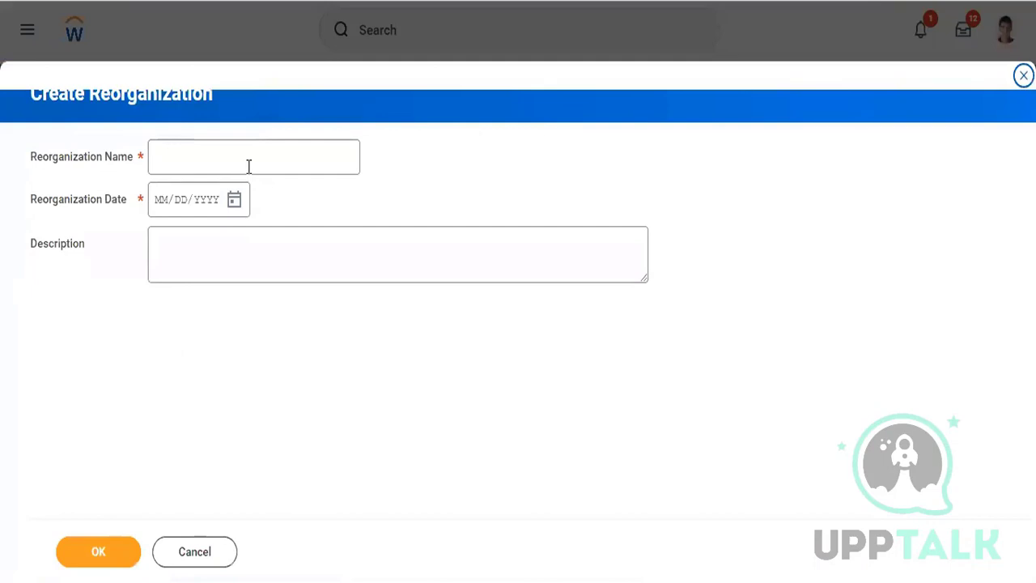
click(249, 165)
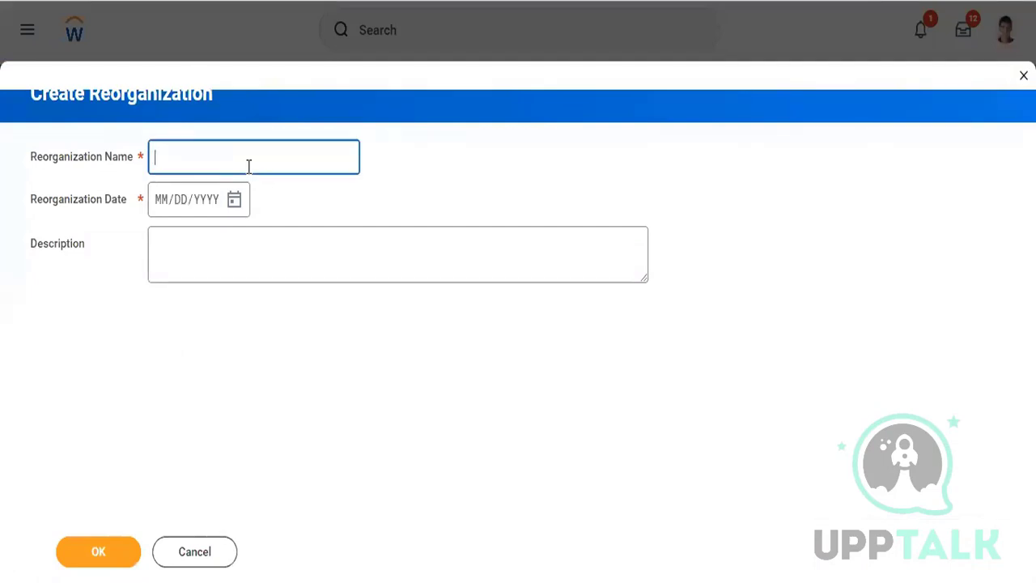
text(Twitter)
text(Reorg)
key(Tab)
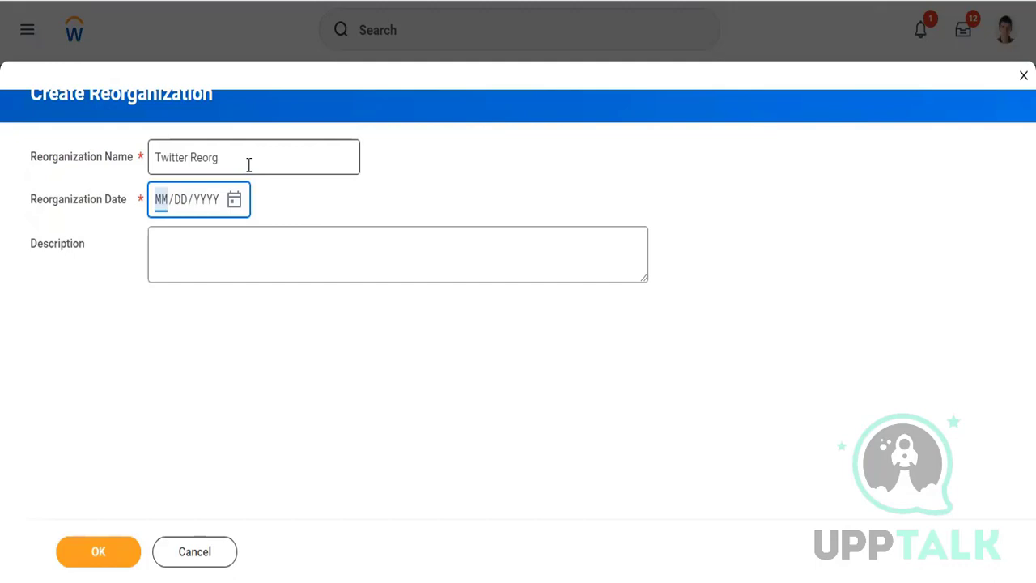
text(01011900)
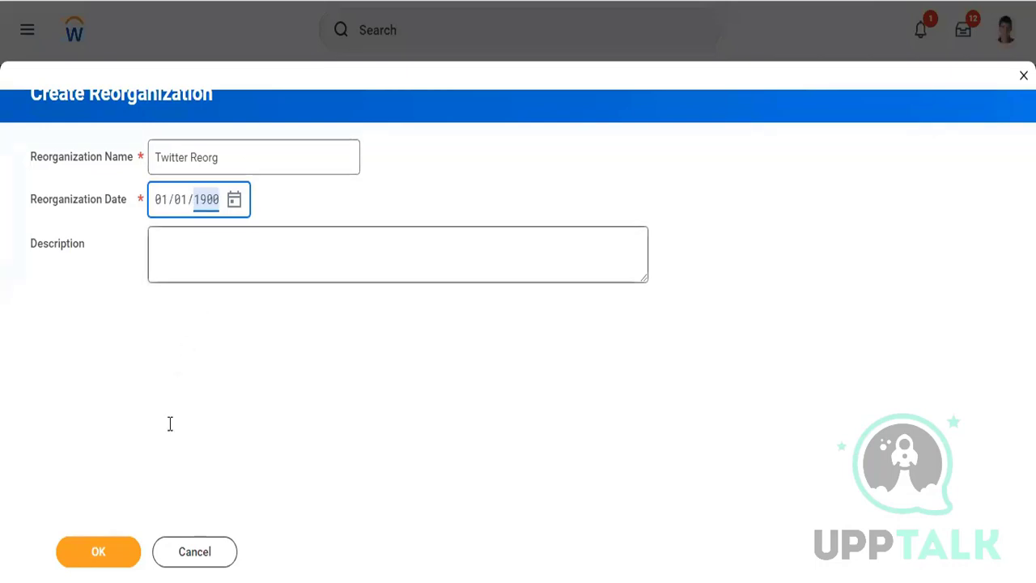
click(98, 551)
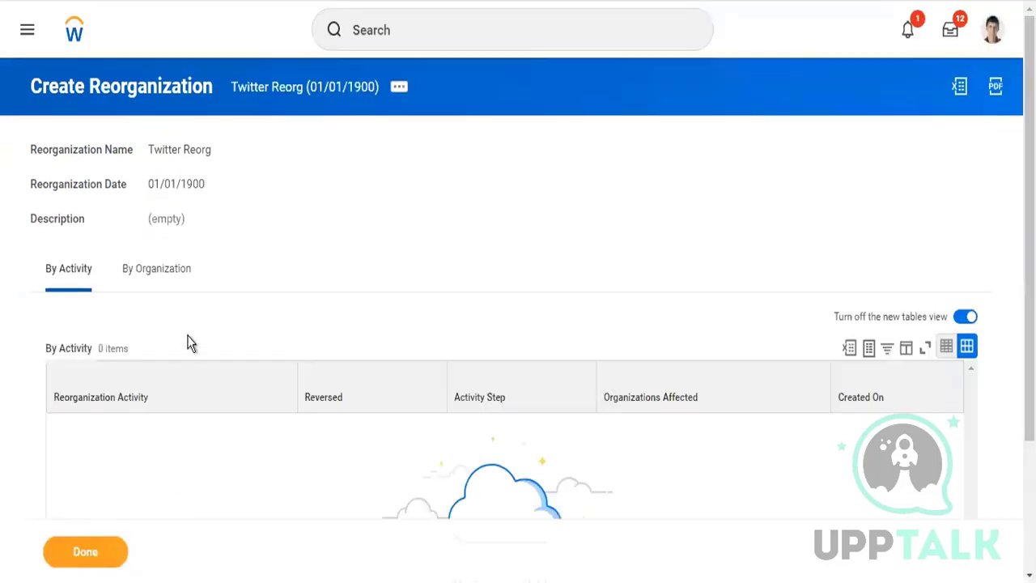
Change the Reference ID value of the Twitter Reorg reorganization to TWREORG
click(398, 94)
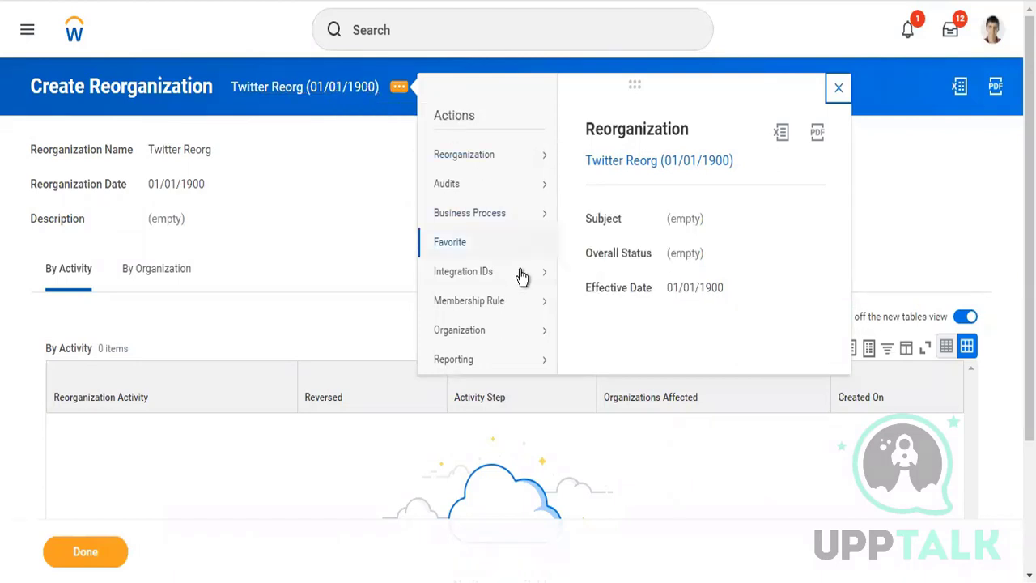
mouse_move(522, 280)
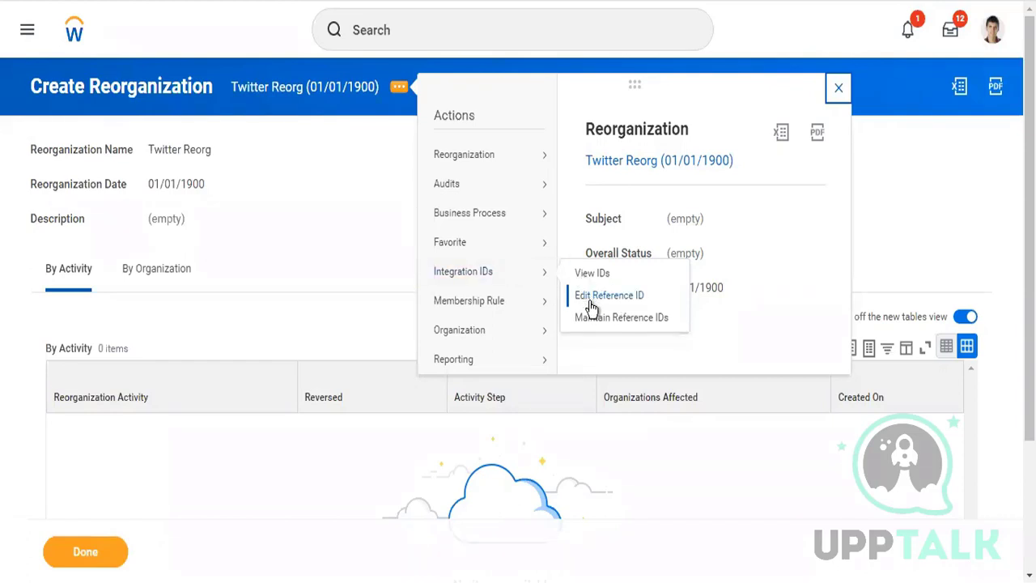
click(590, 301)
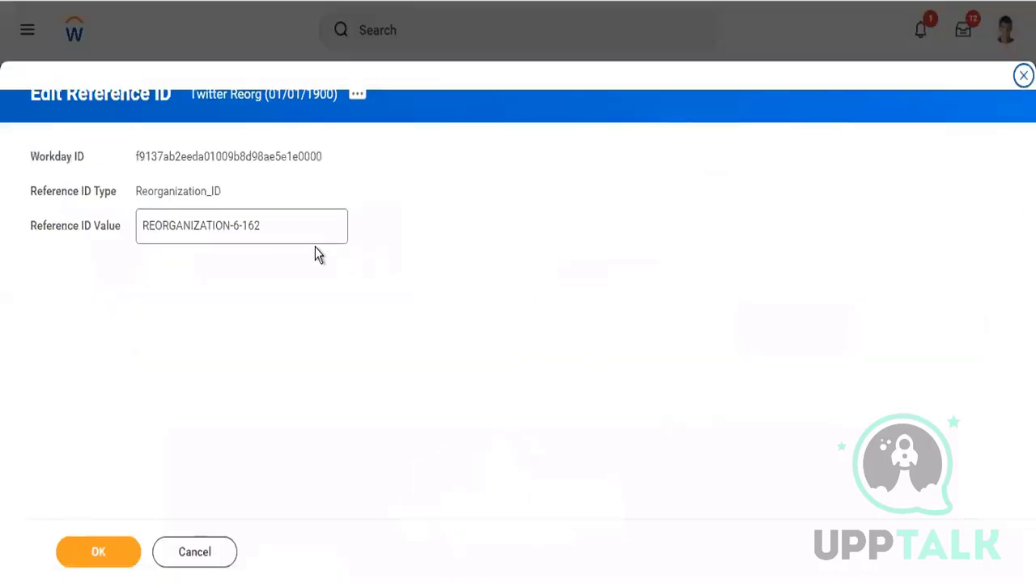
click(260, 229)
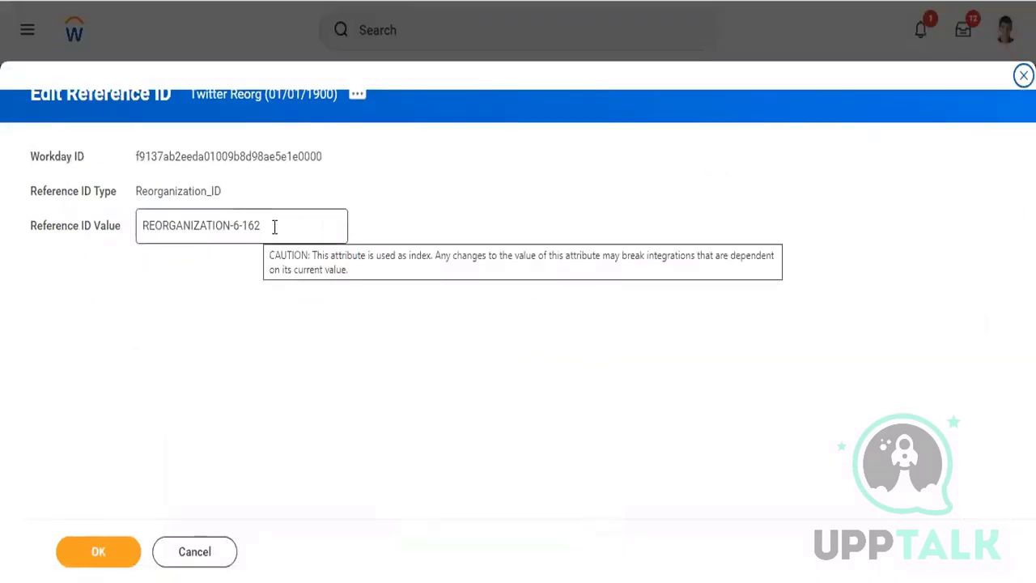
drag(274, 227, 116, 229)
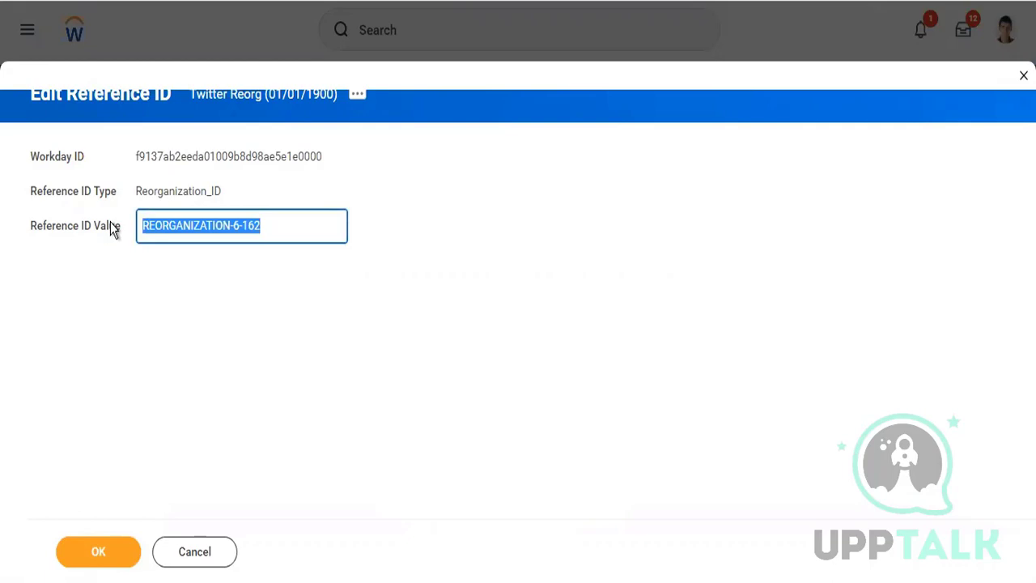
key(BackSpace)
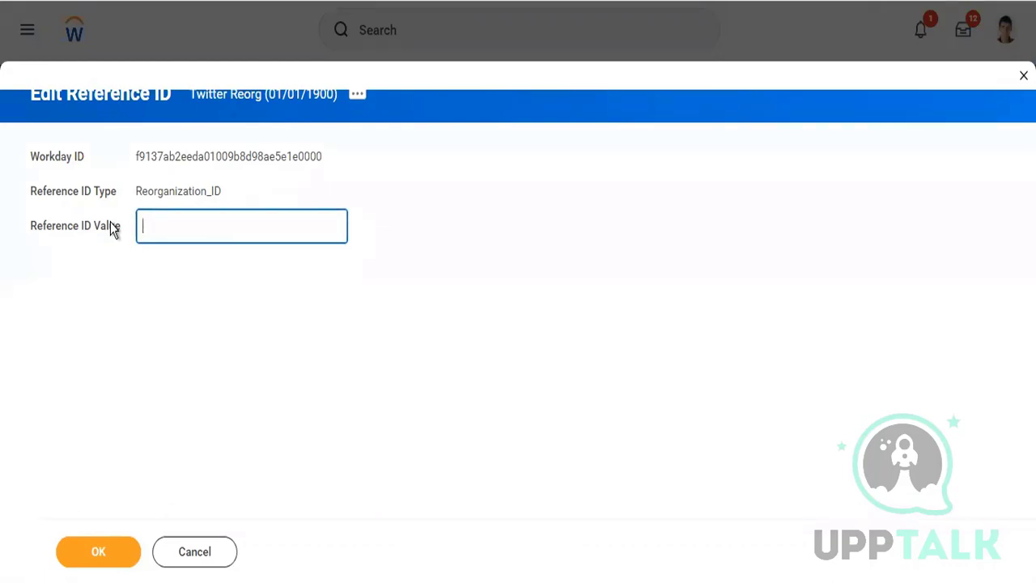
text(TWREORG)
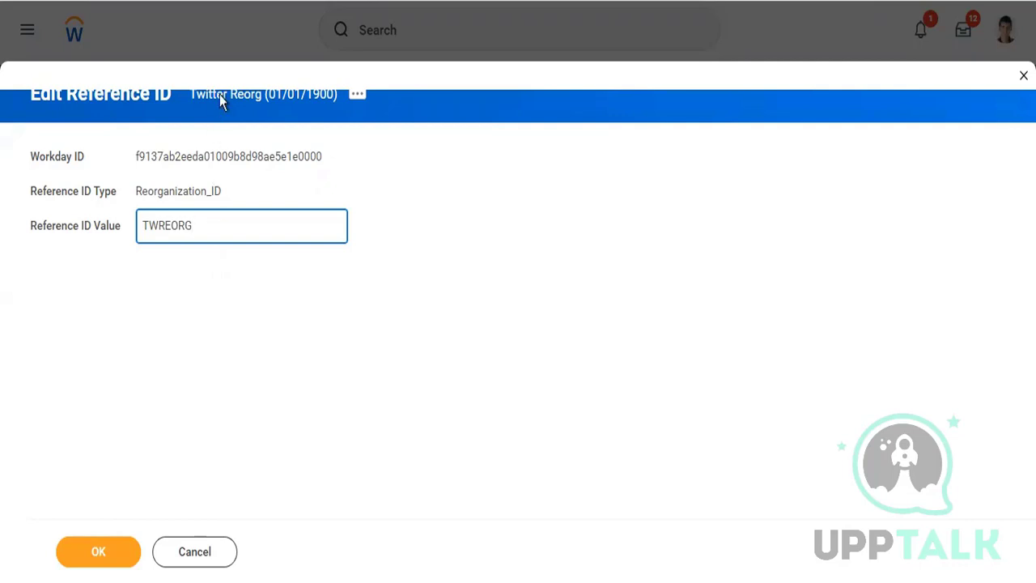
click(99, 551)
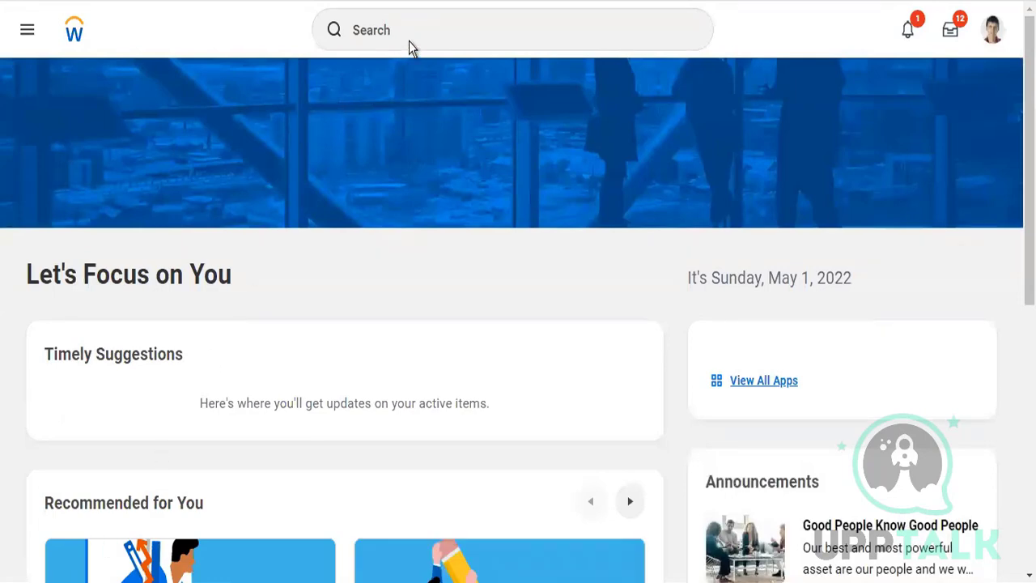
Search for the Create Company Hierarchy task and open it
click(433, 37)
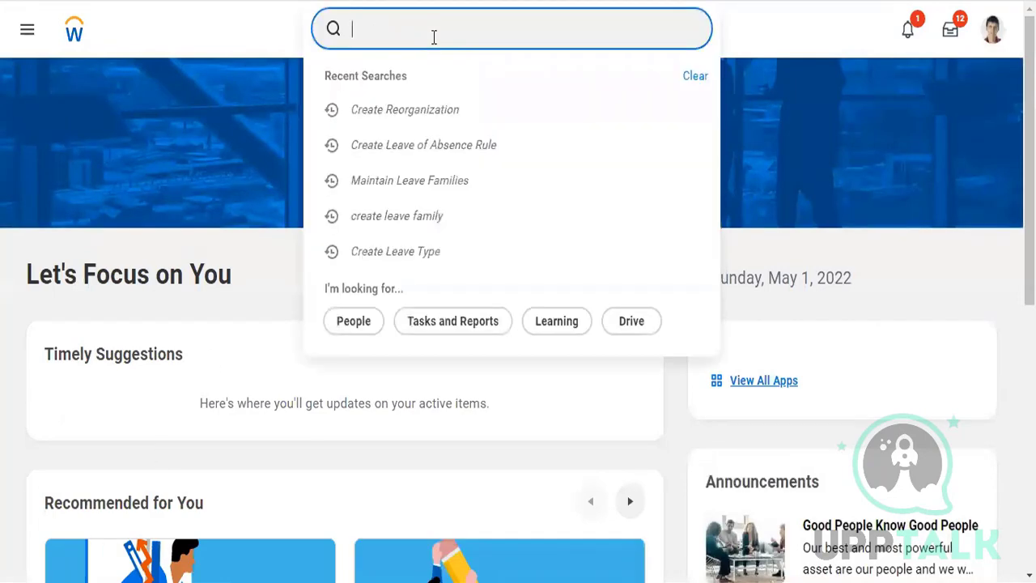
text(Company)
key(BackSpace)
key(BackSpace)
key(BackSpace)
key(BackSpace)
key(BackSpace)
key(BackSpace)
key(BackSpace)
text(r Comp)
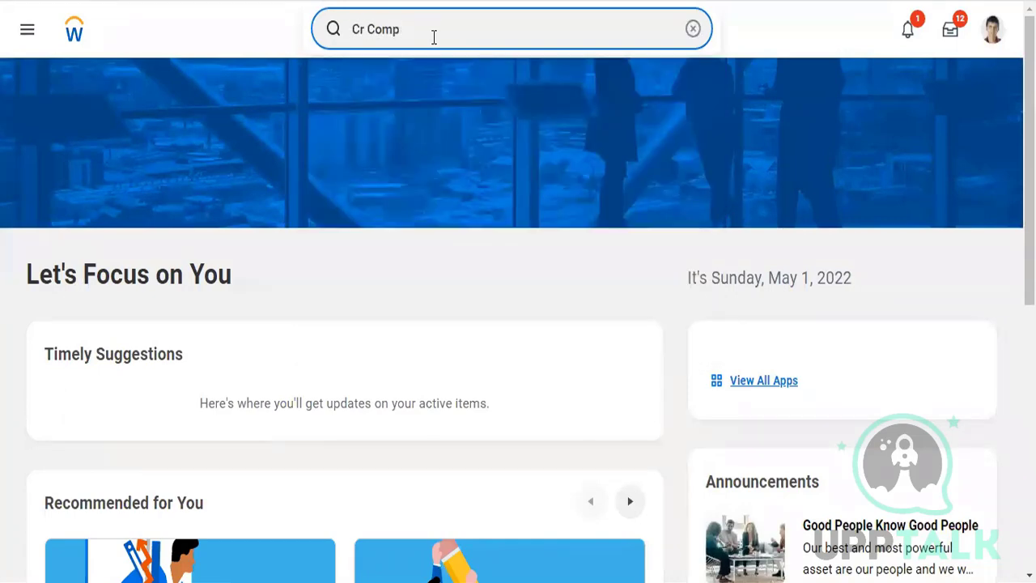
text( hier)
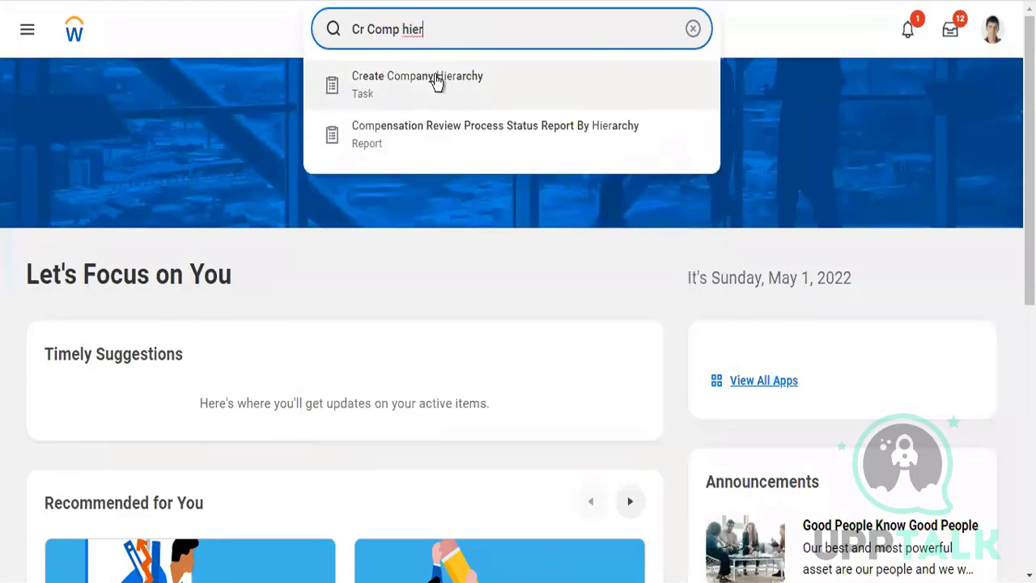
click(436, 82)
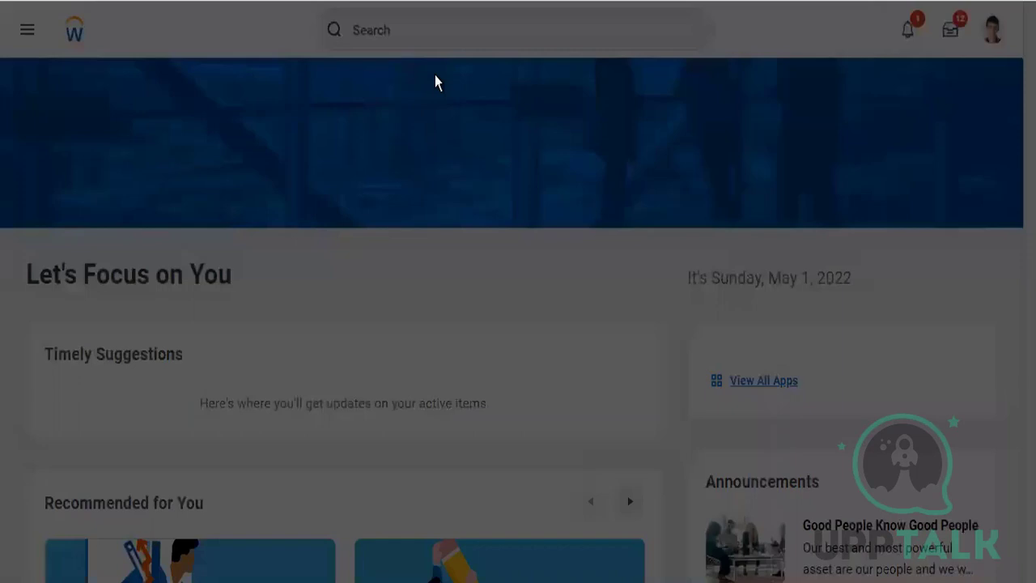
Select Twitter Reorg (01/01/1900) as the reorganization for the new company hierarchy and continue to its details
click(450, 230)
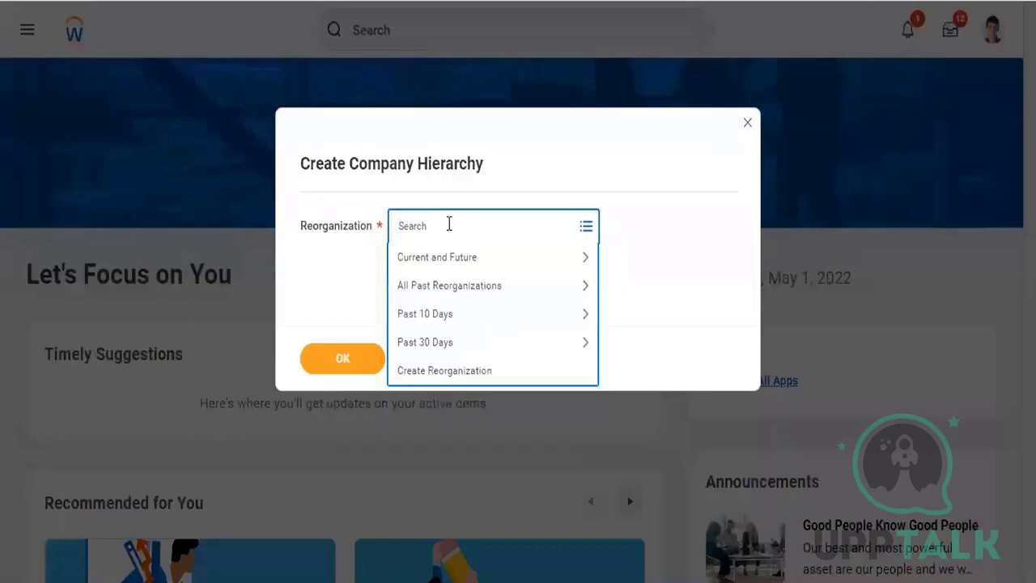
text(twreorg)
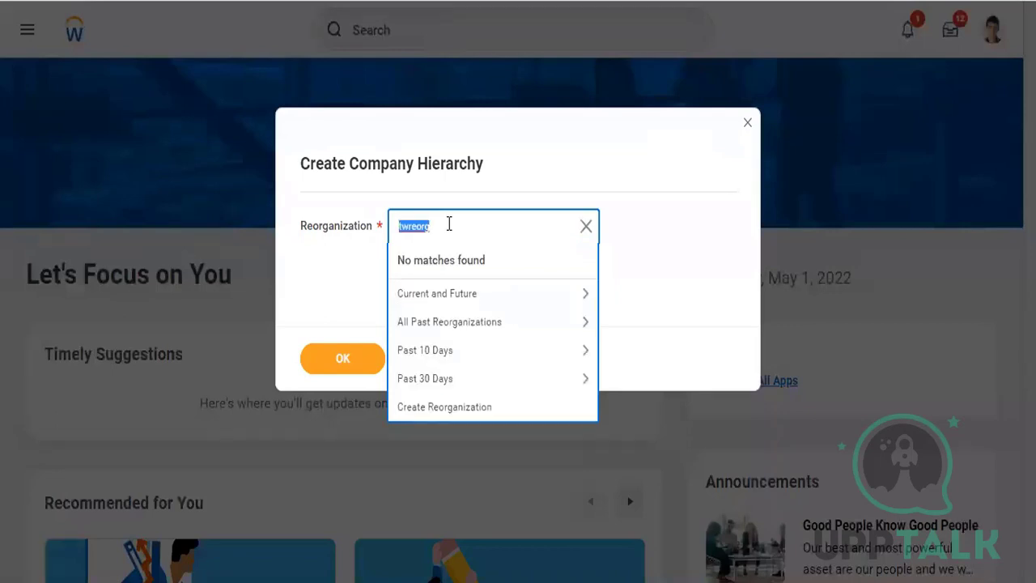
text(twitter)
key(Return)
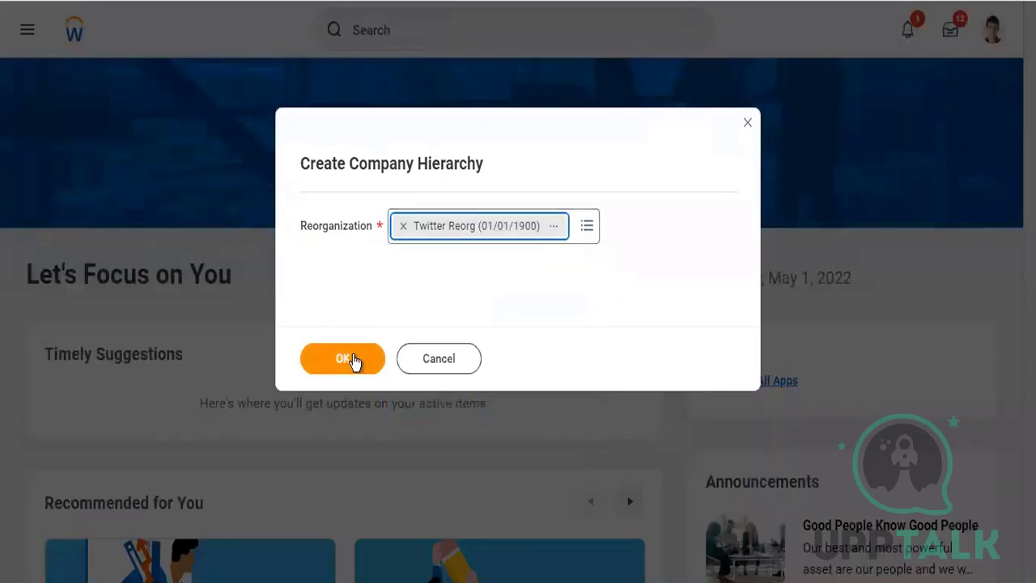
click(353, 360)
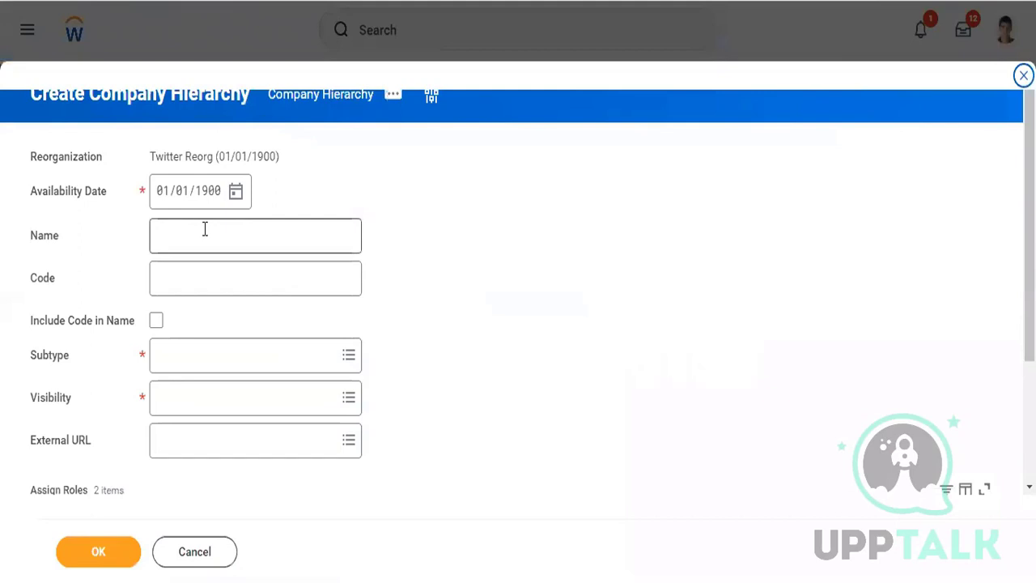
Name the company hierarchy Twitter Holdings Company Hierarchy
mouse_move(216, 204)
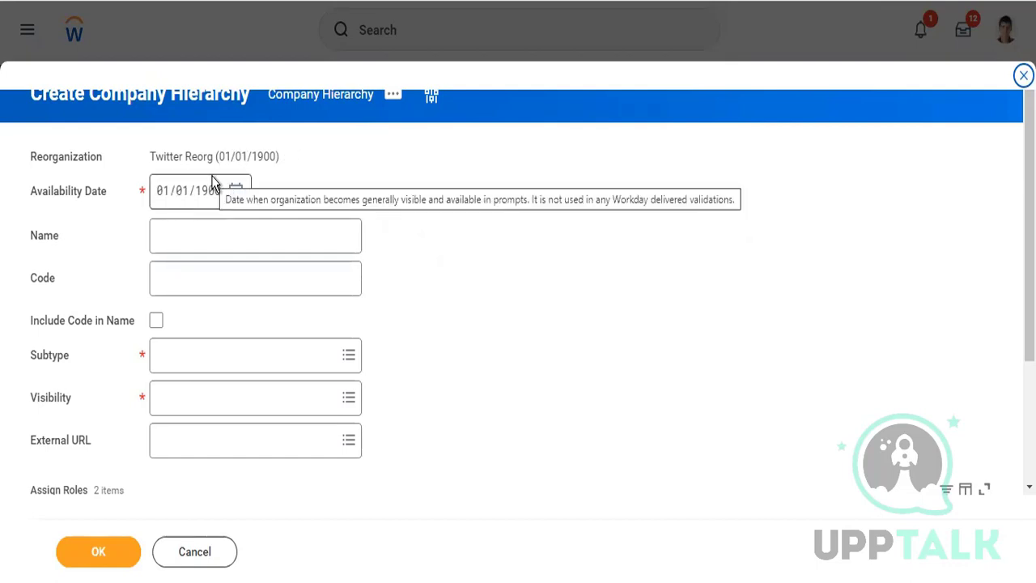
click(200, 223)
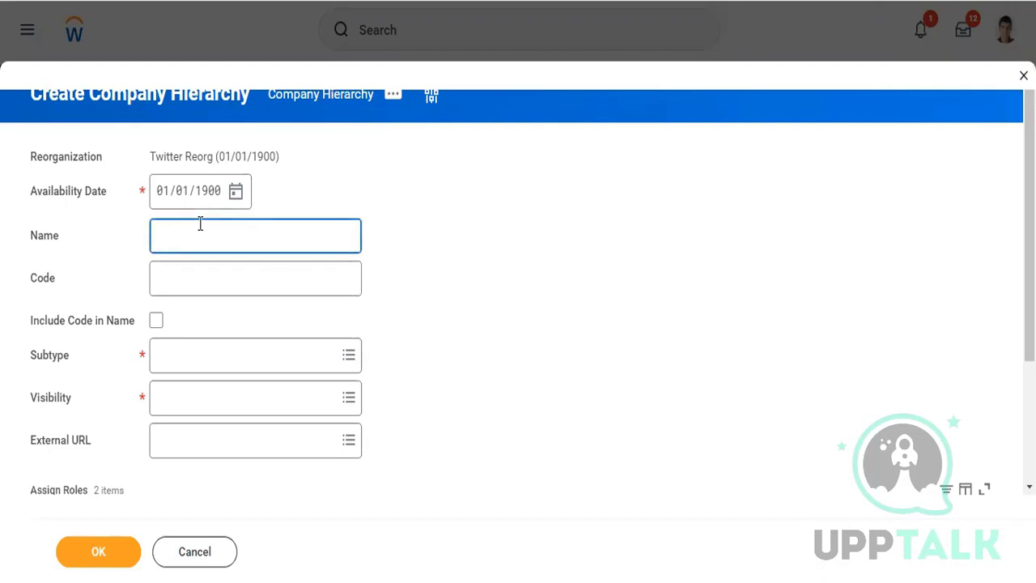
text(Twitter Con)
key(BackSpace)
key(BackSpace)
key(BackSpace)
text(Holdings Company)
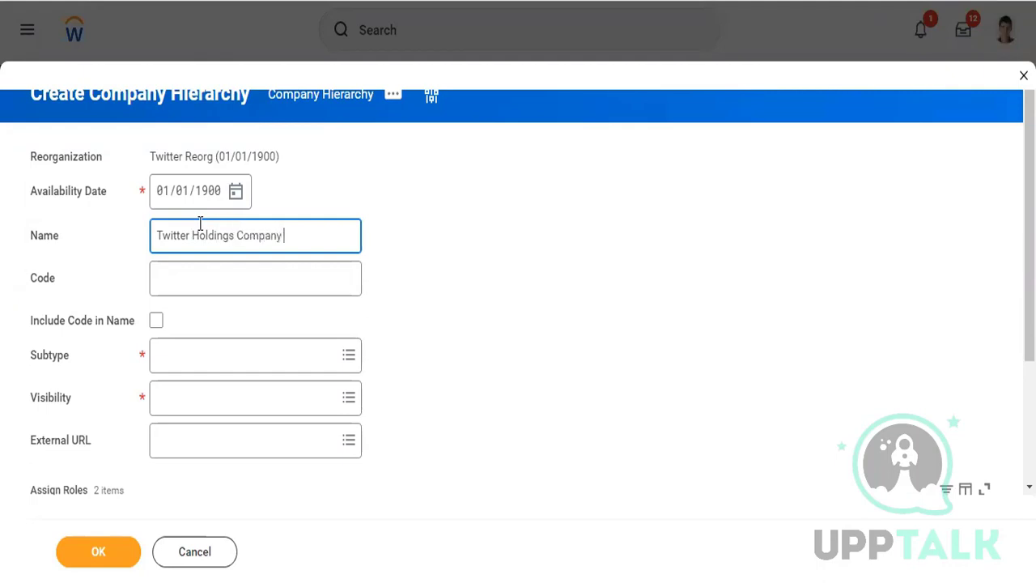
text( Hierarchy)
key(Tab)
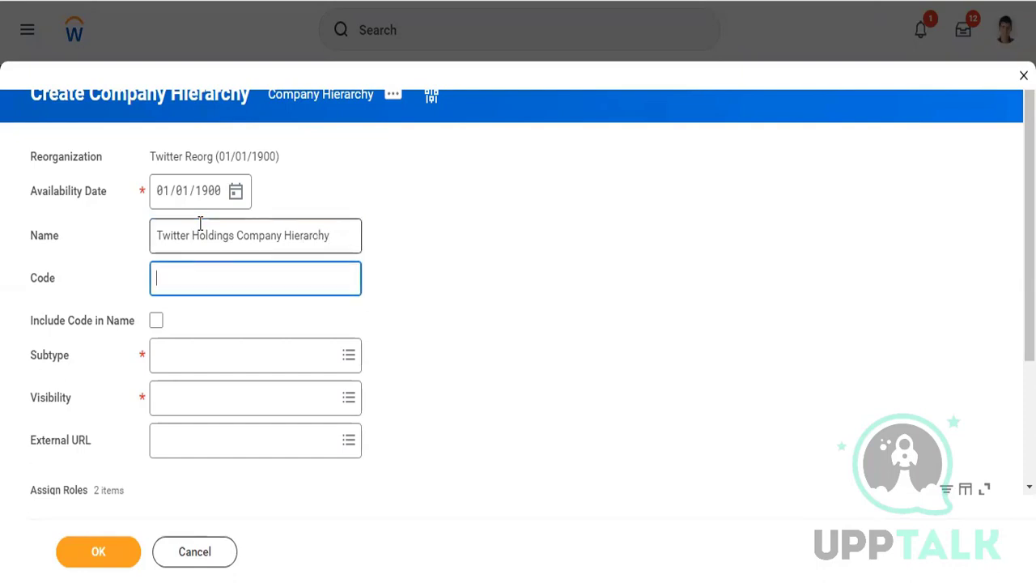
Set the hierarchy's code to THCH and include the code in its name
text(THCH)
double_click(159, 278)
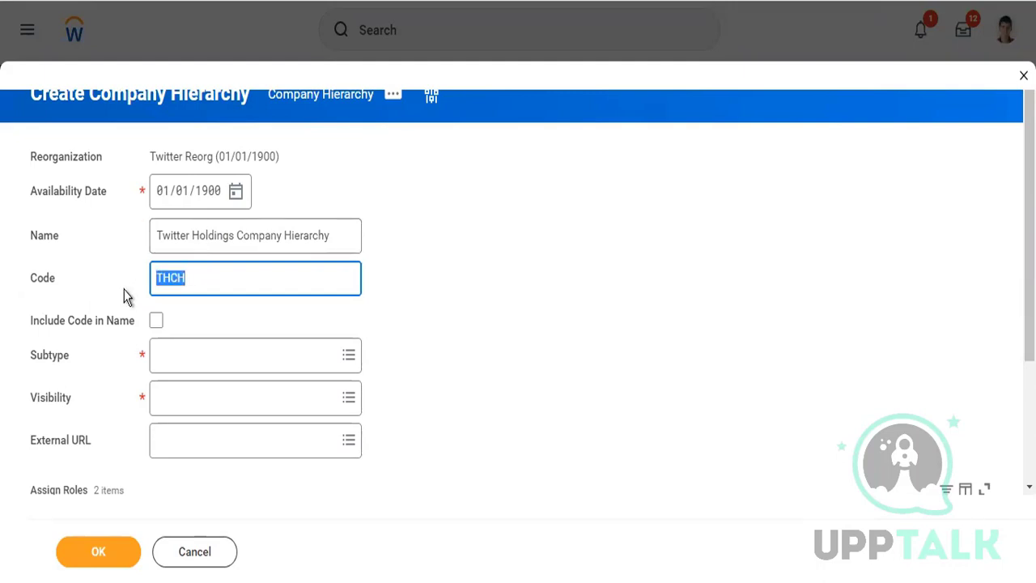
click(156, 324)
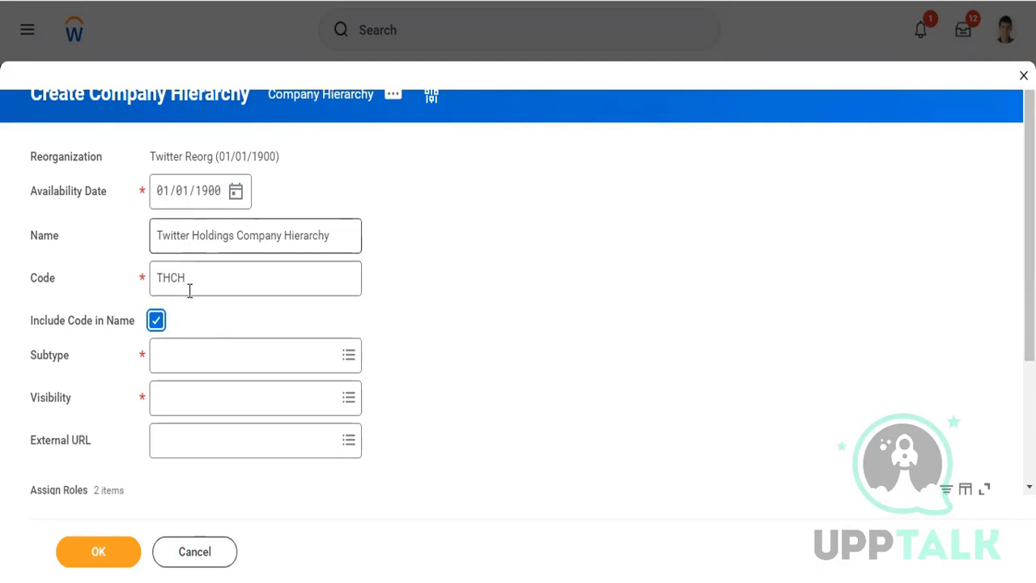
Set the hierarchy's subtype to Company and its visibility to Everyone
click(192, 364)
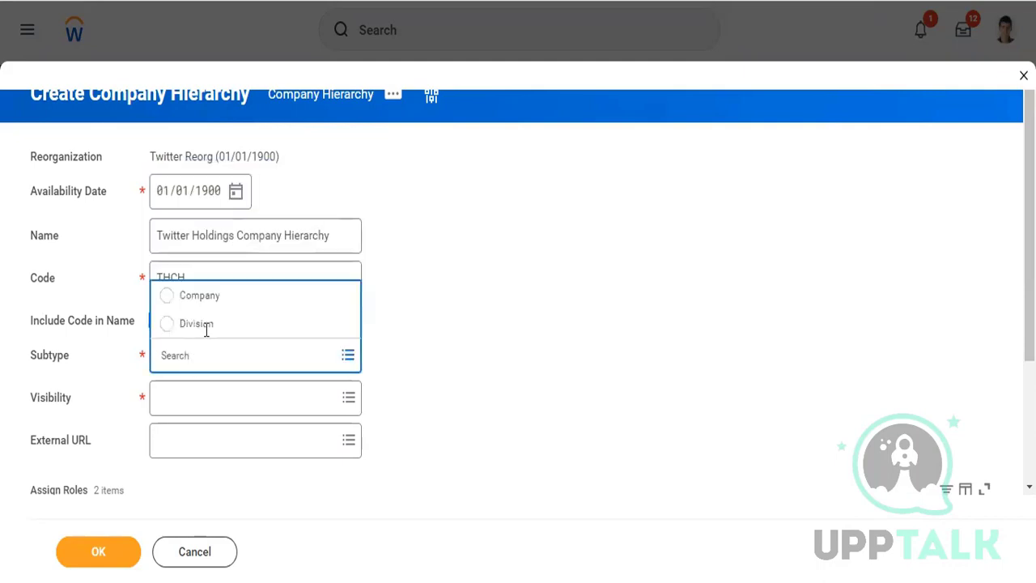
click(214, 293)
click(208, 391)
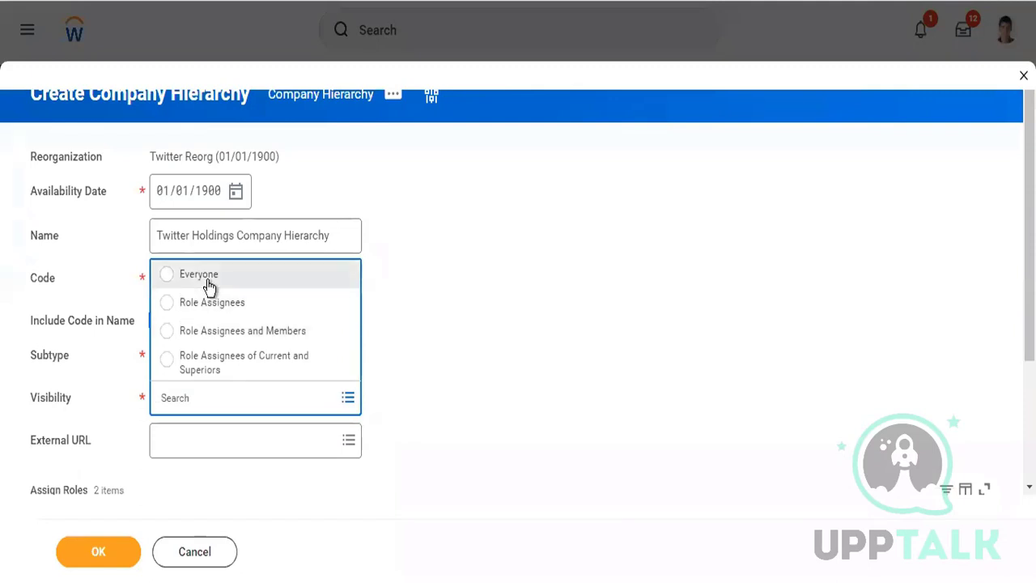
click(208, 275)
Add the Accounting Manager role to the hierarchy's role assignments and assign it to the Controller position
scroll(159, 490, down, 2)
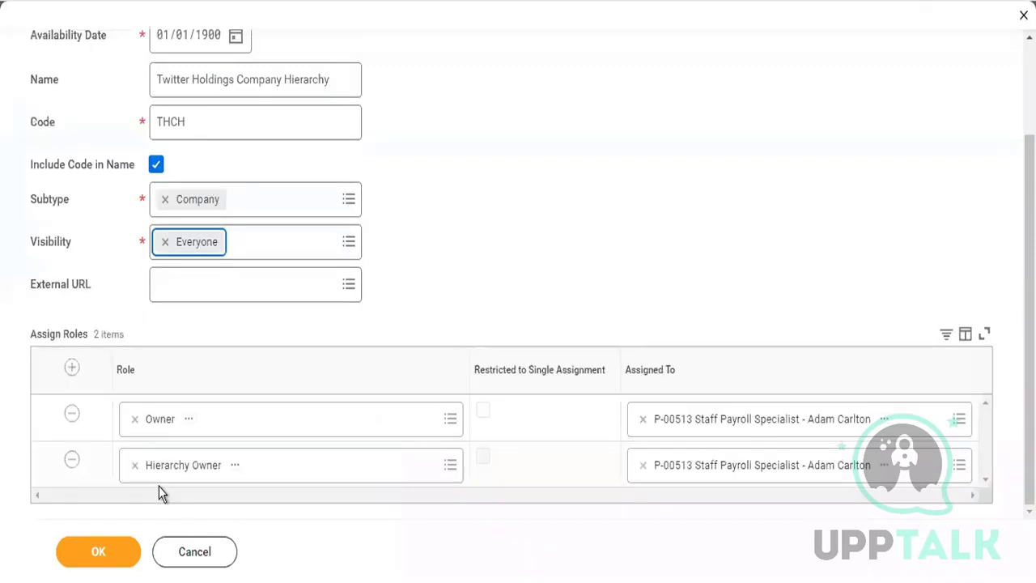
click(74, 371)
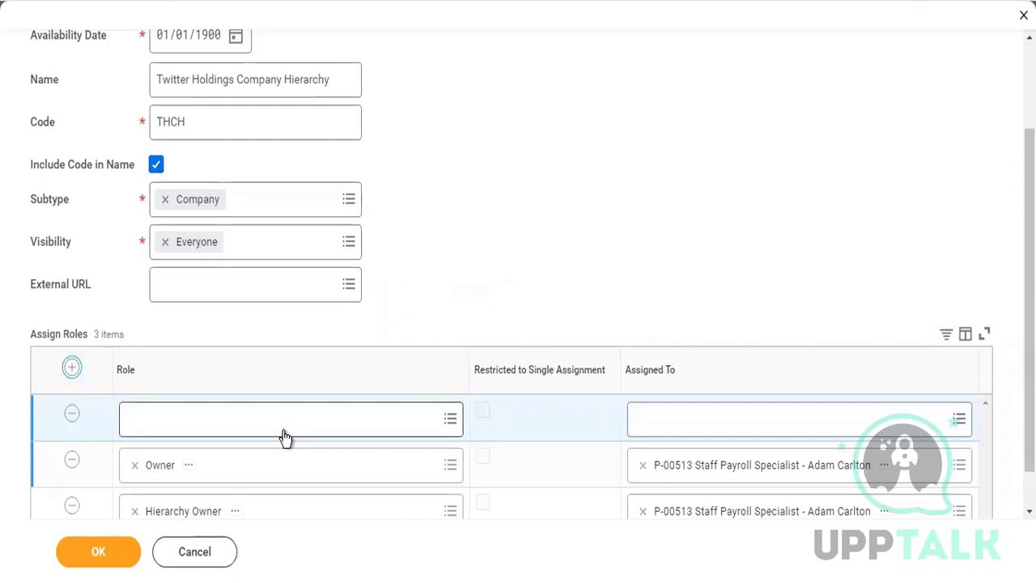
click(284, 431)
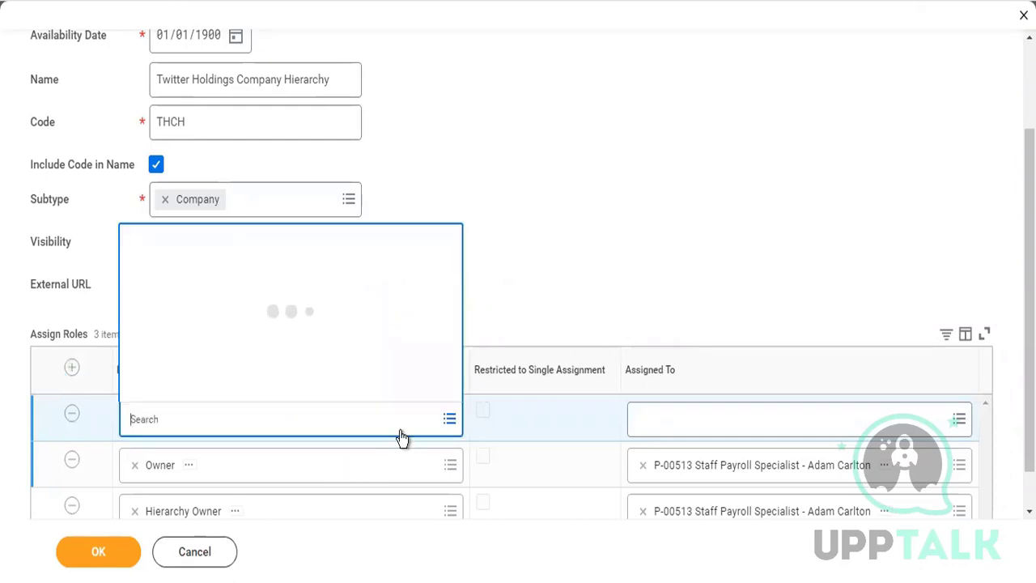
text(acc)
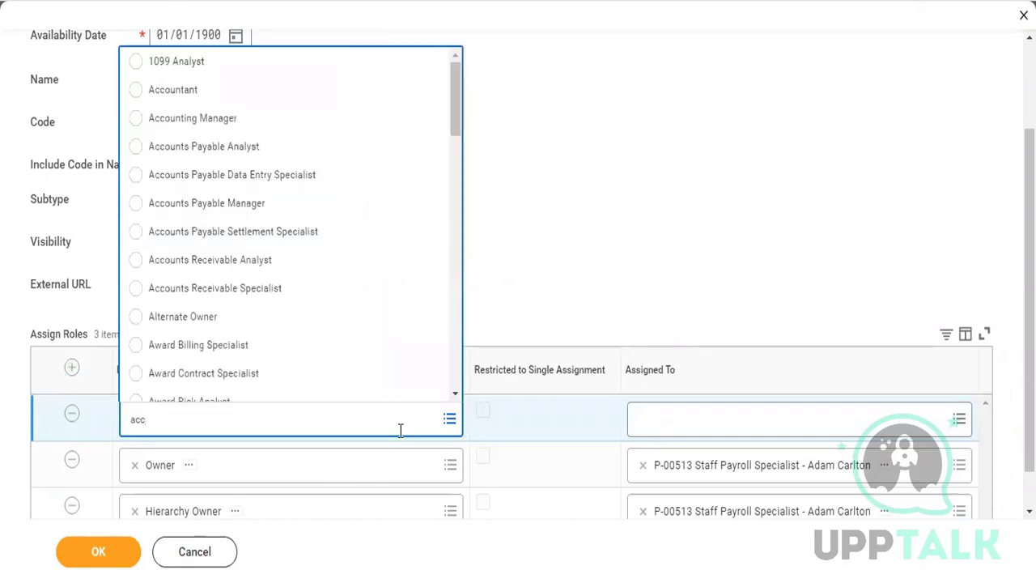
click(210, 119)
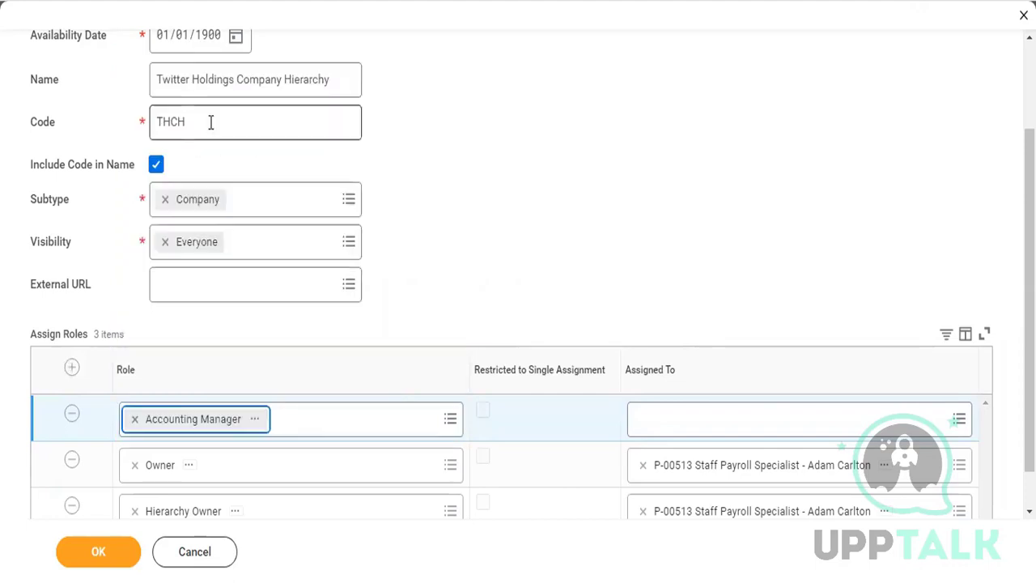
click(658, 417)
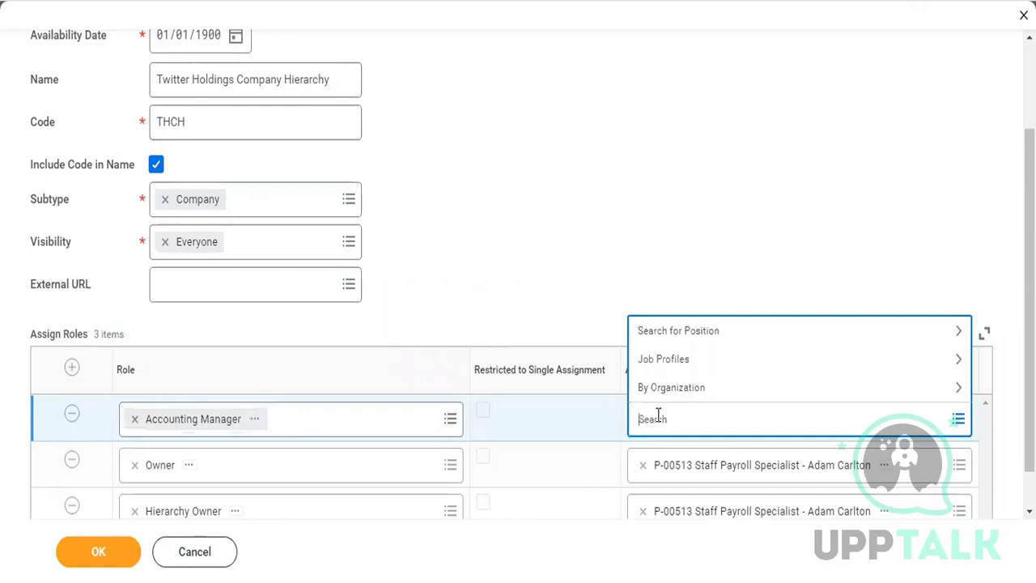
text(ter ser)
key(Return)
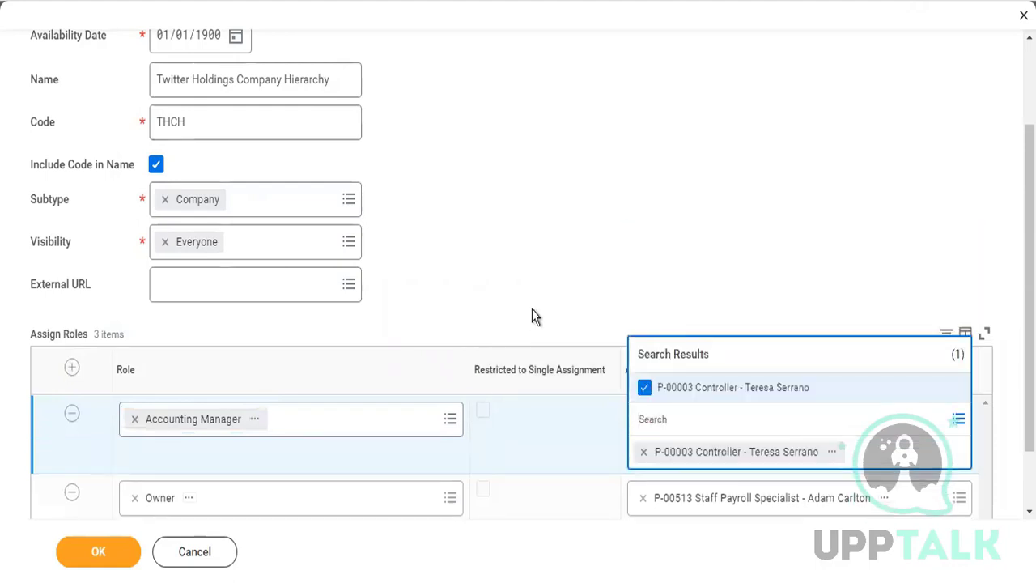
click(532, 309)
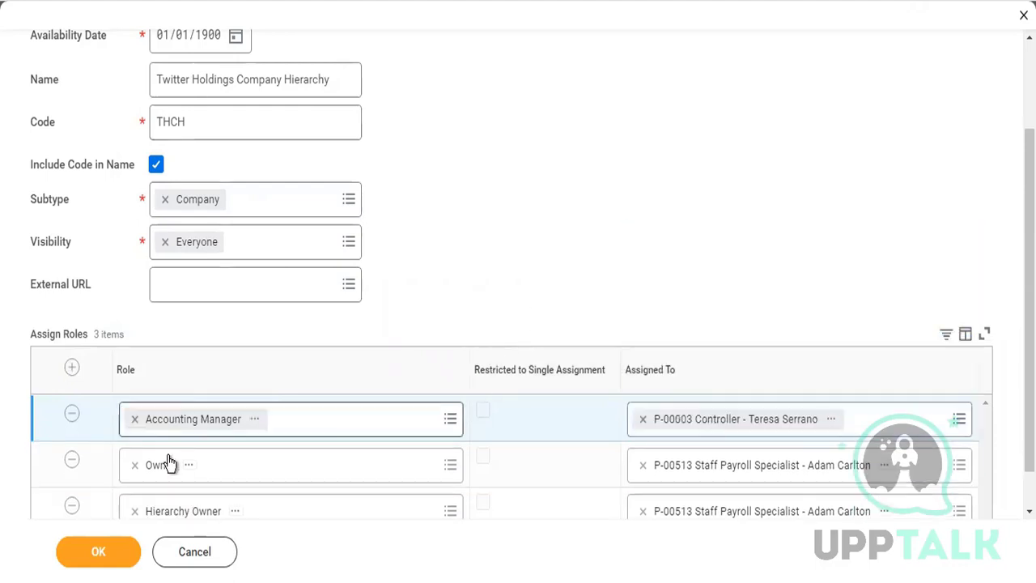
Add the Accounts Payable Settlement Specialist role and assign it to the same Controller position
click(72, 369)
click(351, 424)
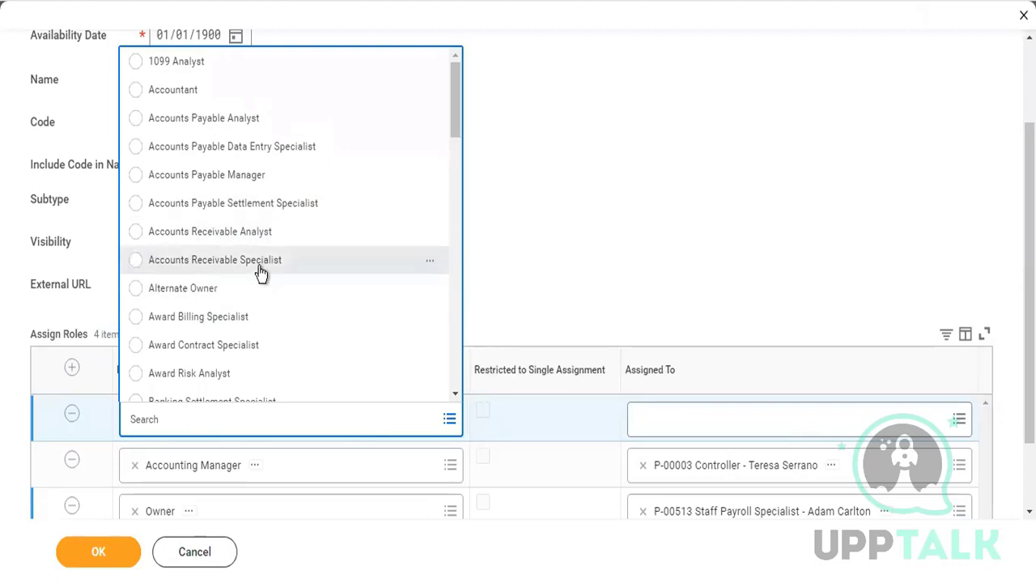
click(257, 208)
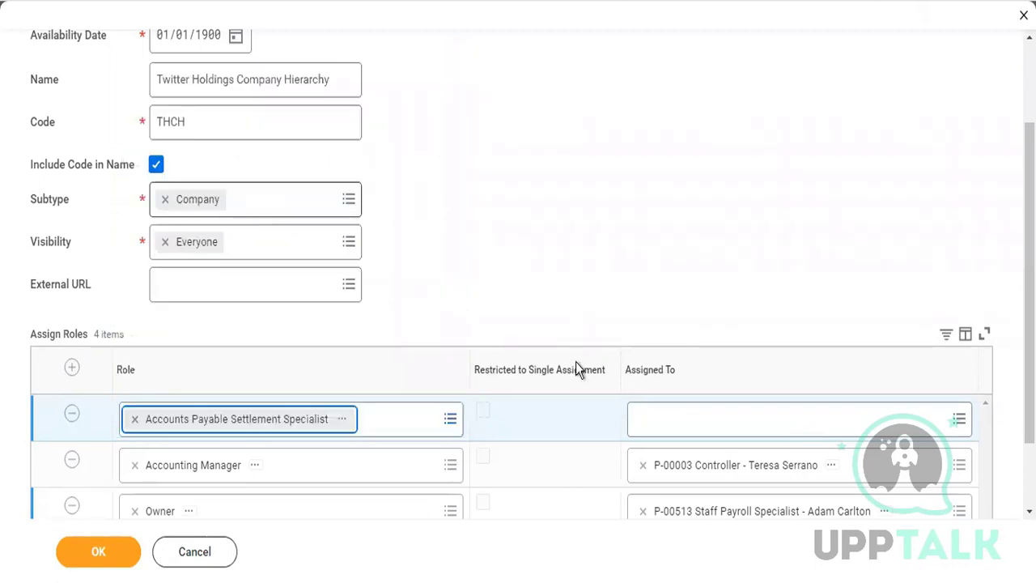
click(672, 418)
text(Ter ser)
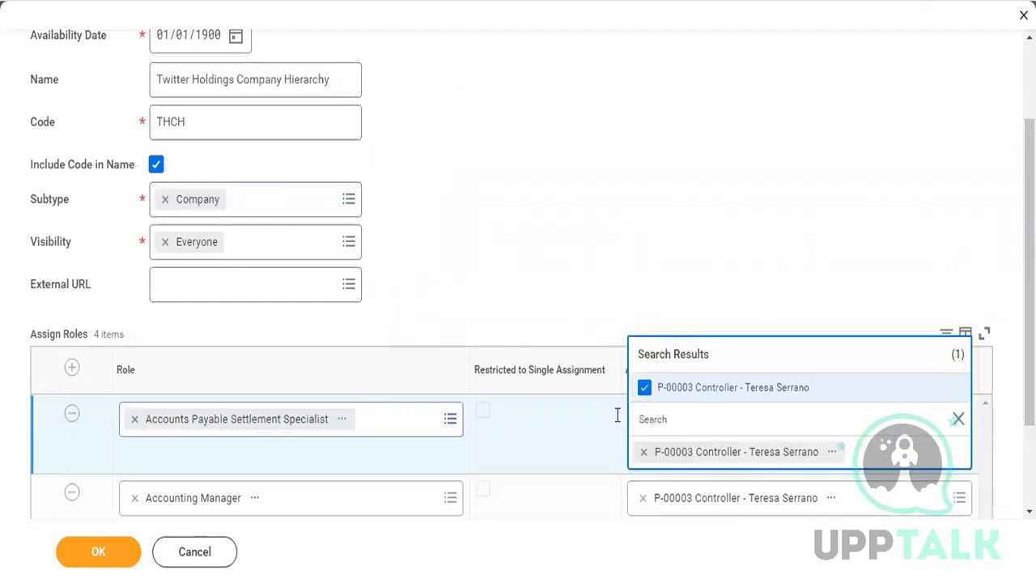
click(524, 269)
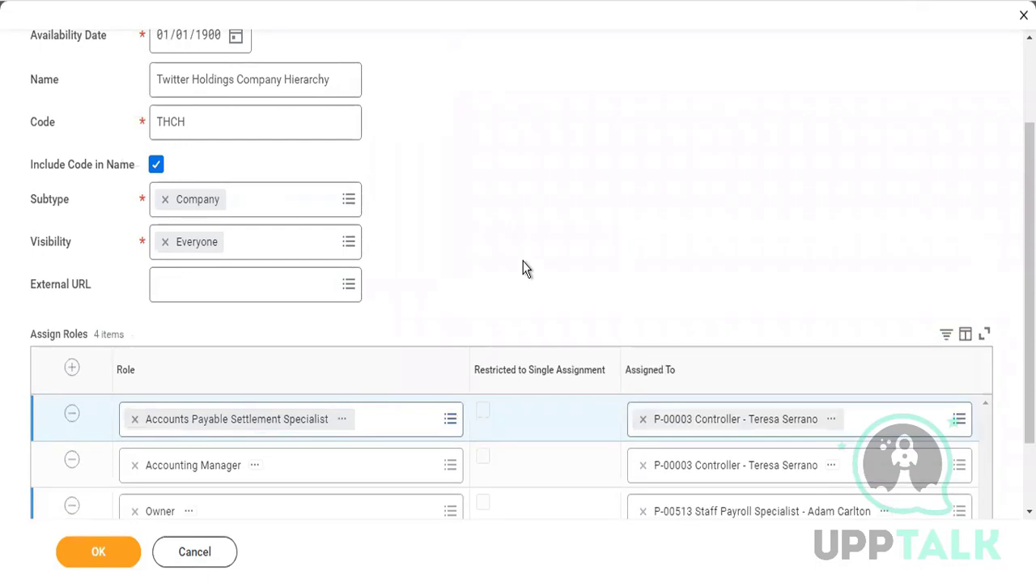
Examine the assignable role details of Accounts Payable Settlement Specialist, including its role usages
scroll(408, 497, down, 2)
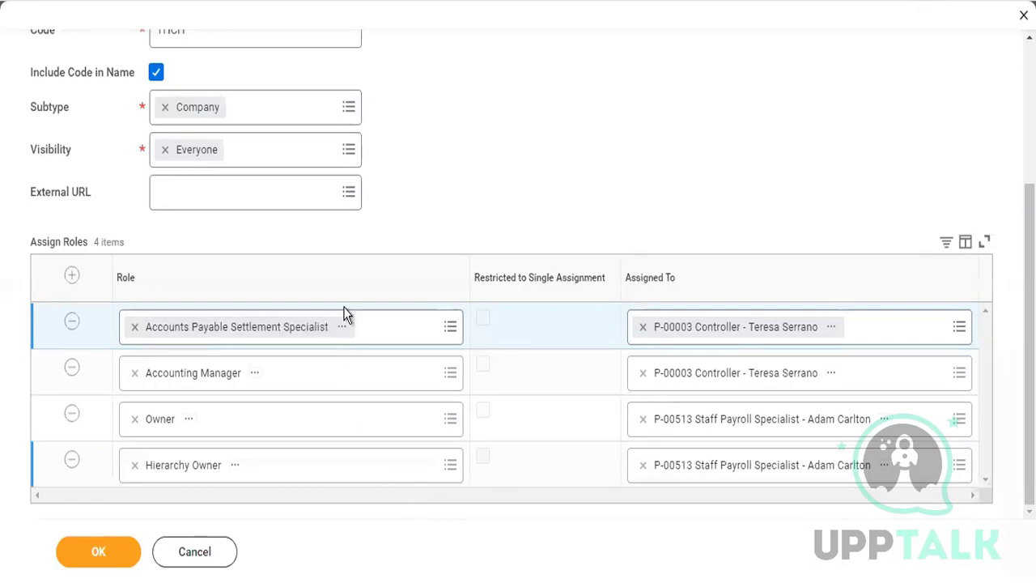
click(345, 329)
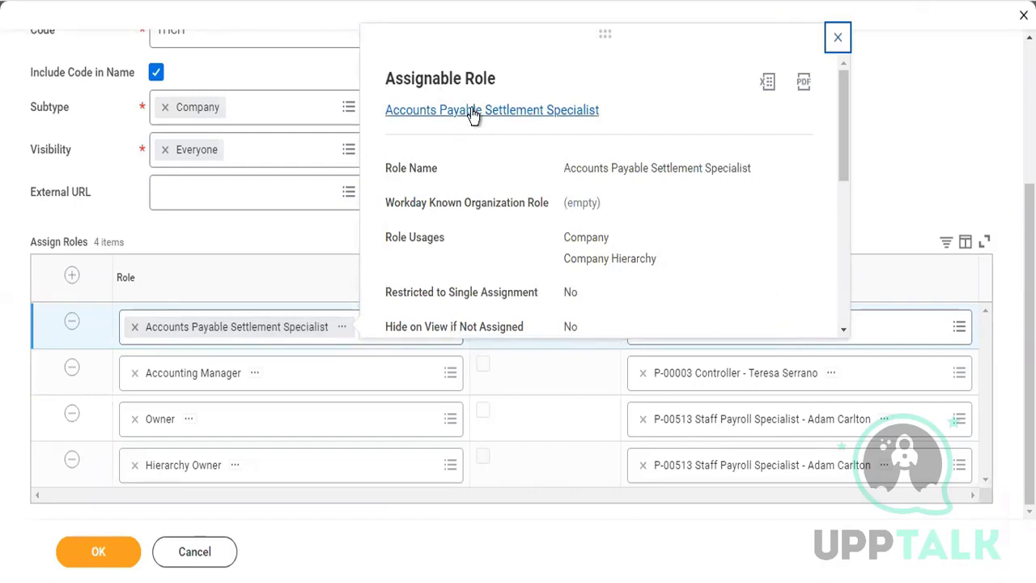
click(882, 193)
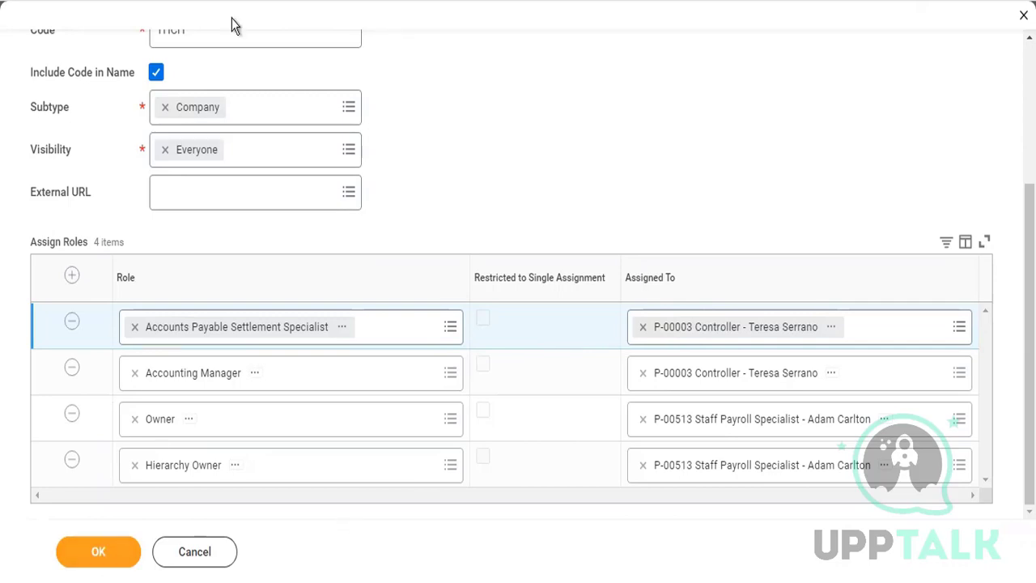
Check the hierarchy's code, submit the new company hierarchy and open its related actions
scroll(267, 81, up, 3)
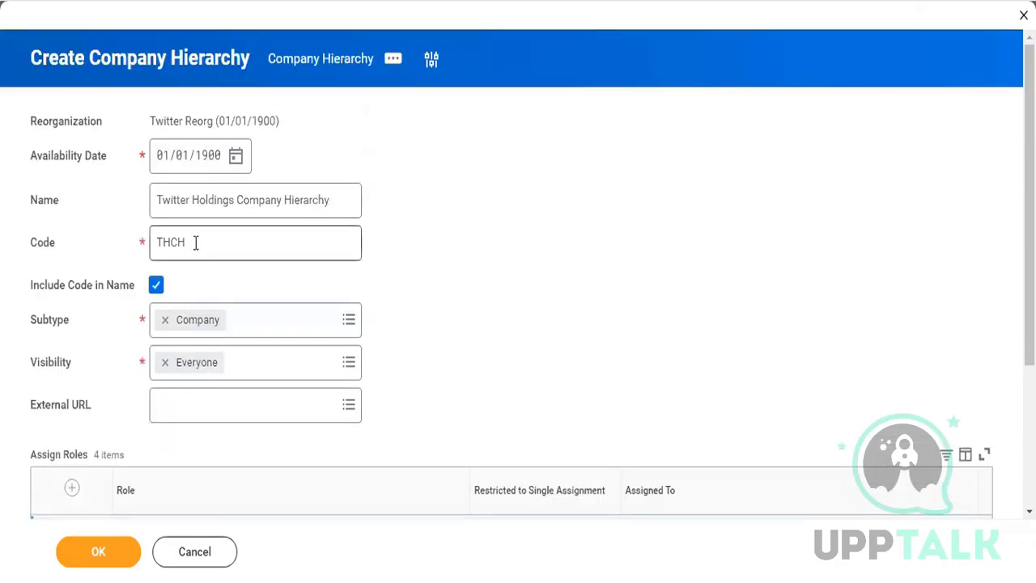
drag(195, 243, 113, 252)
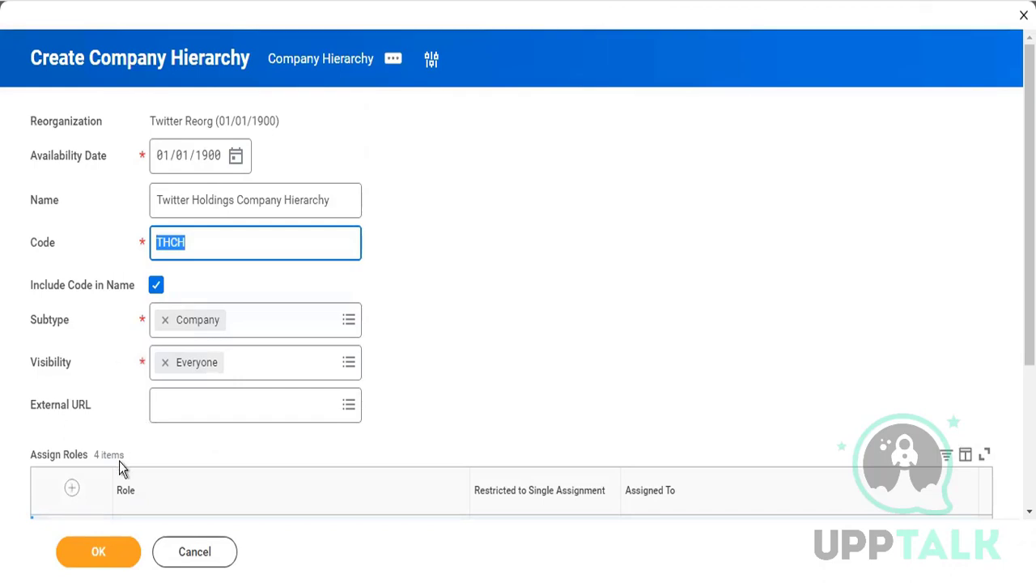
click(354, 312)
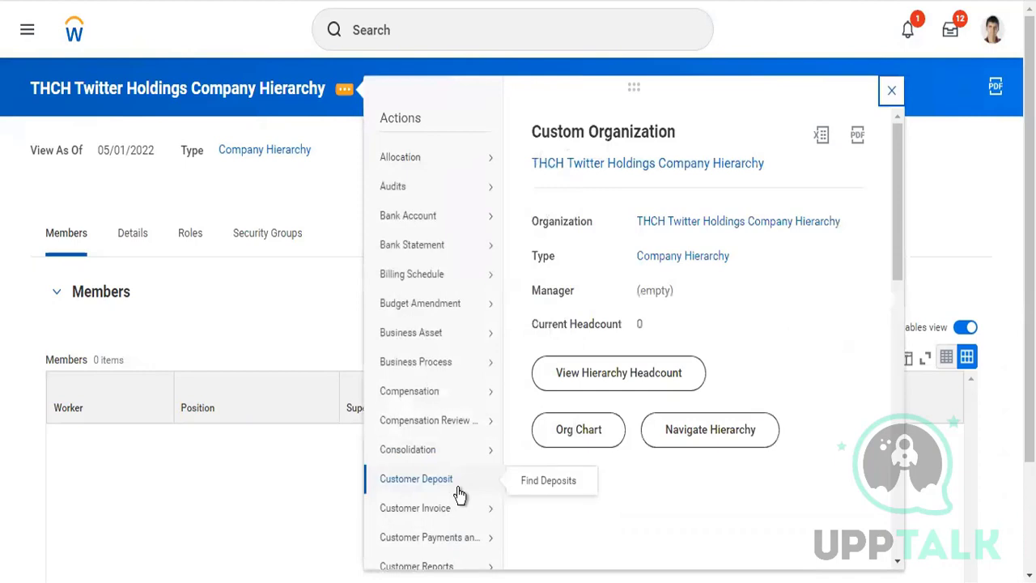
Change the reference ID value of the THCH Twitter Holdings Company Hierarchy to THCH
scroll(458, 492, down, 7)
scroll(460, 429, down, 3)
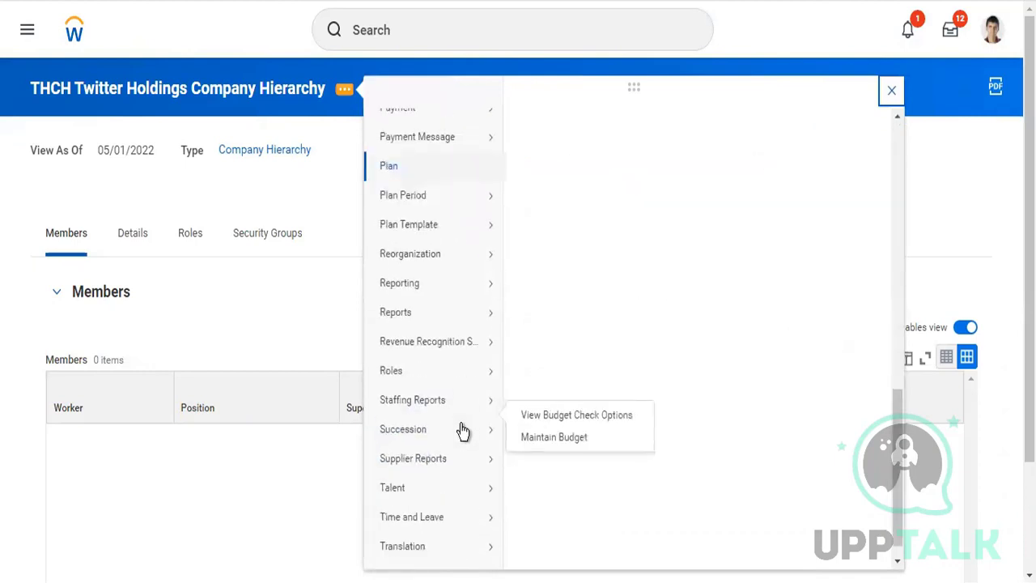
mouse_move(460, 430)
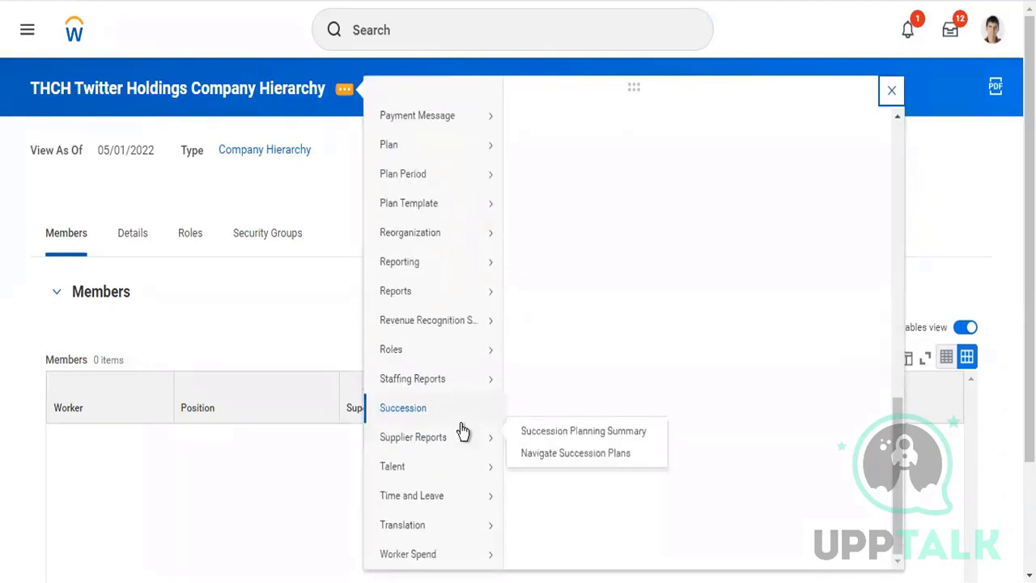
scroll(434, 358, up, 4)
mouse_move(437, 358)
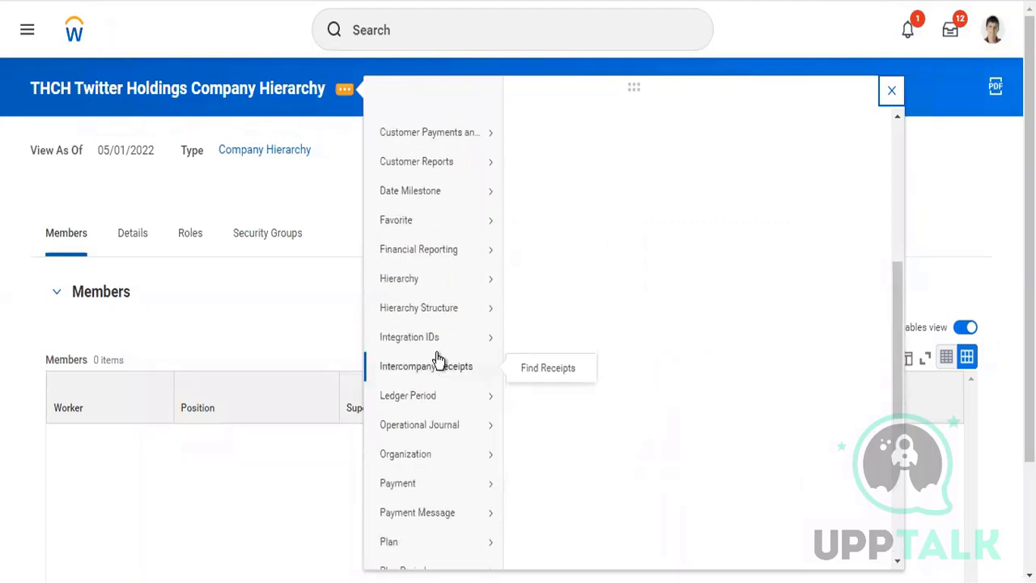
mouse_move(471, 344)
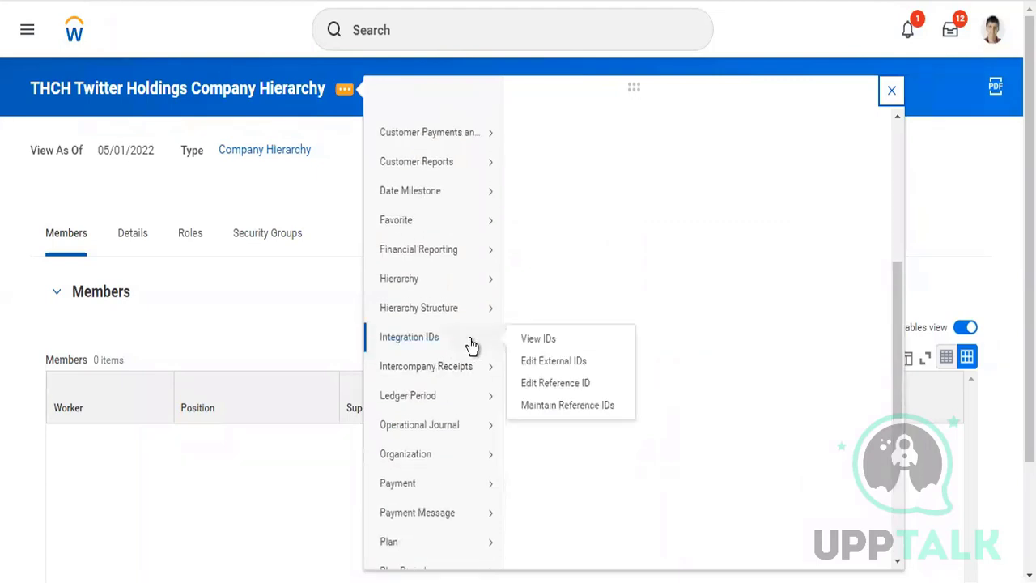
click(530, 390)
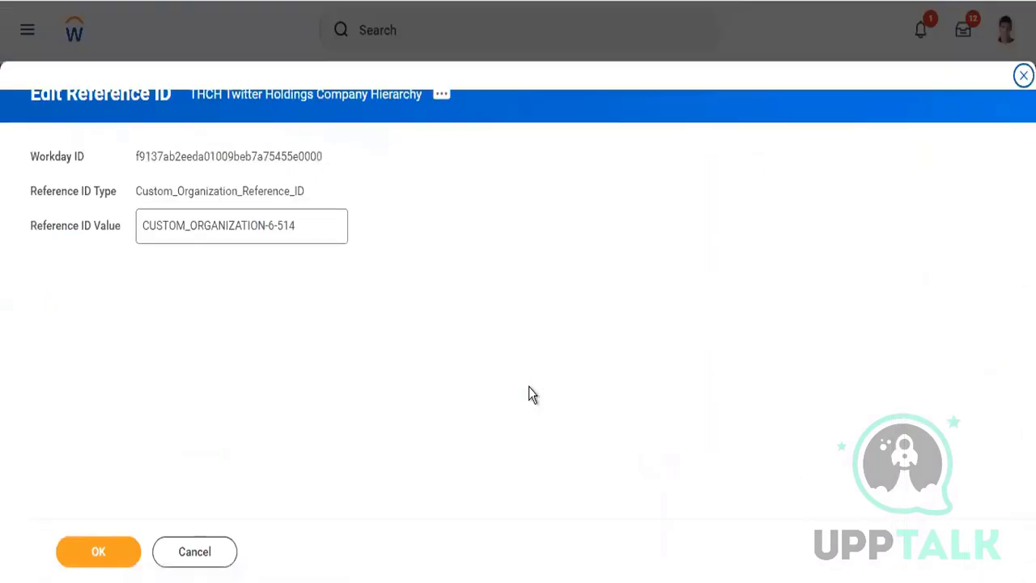
click(303, 222)
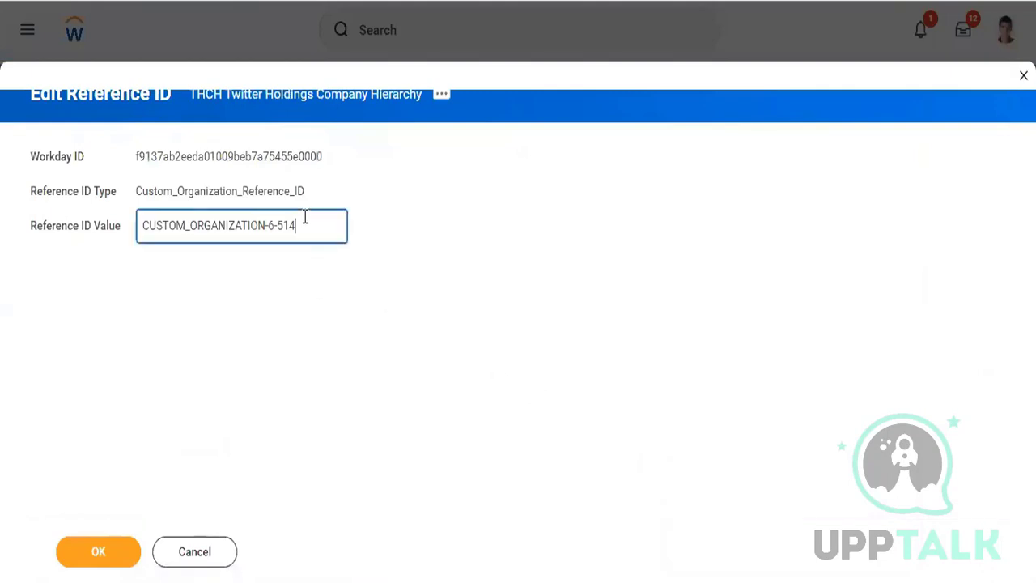
drag(302, 222, 27, 180)
click(27, 180)
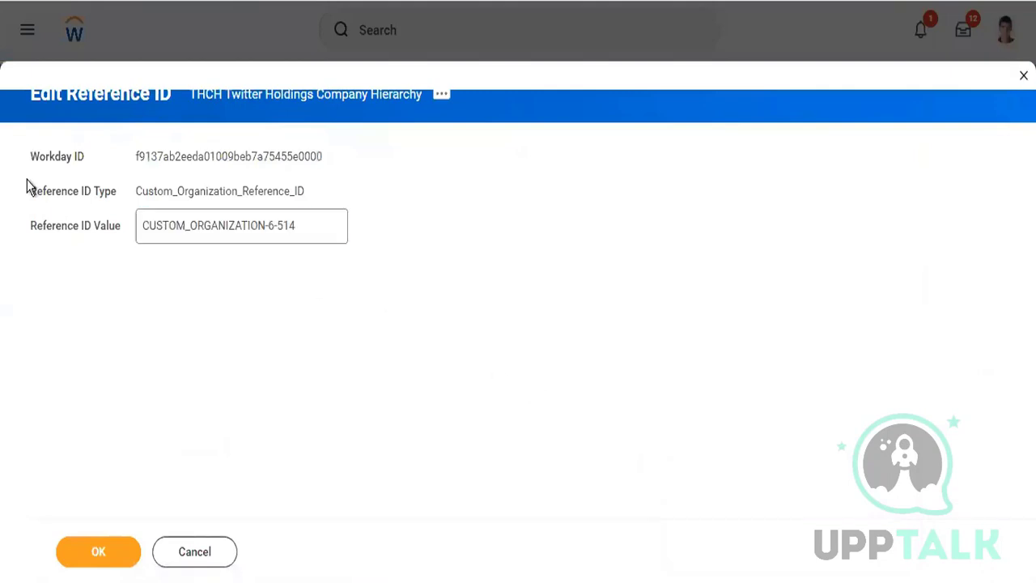
triple_click(320, 224)
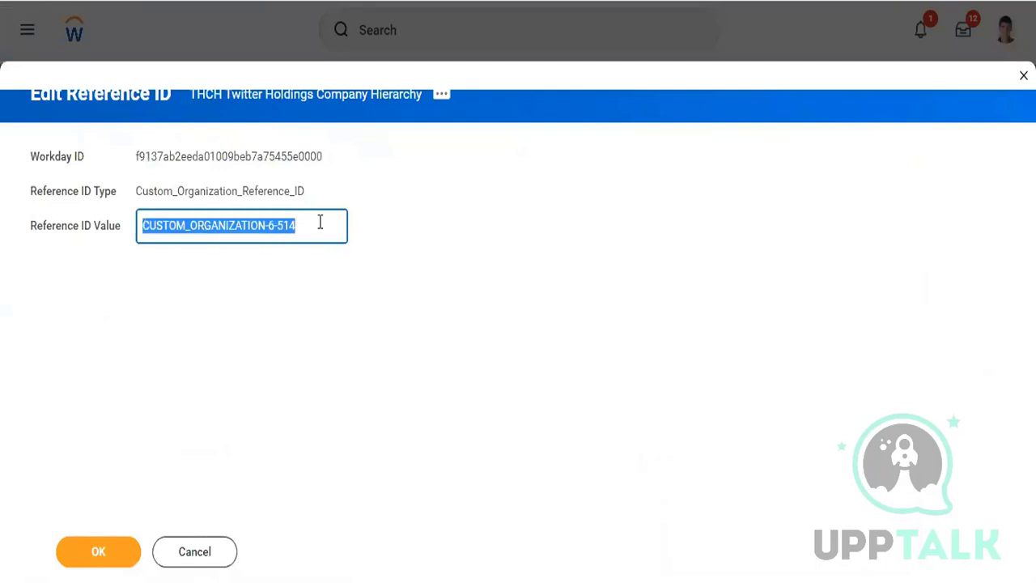
text(THCH)
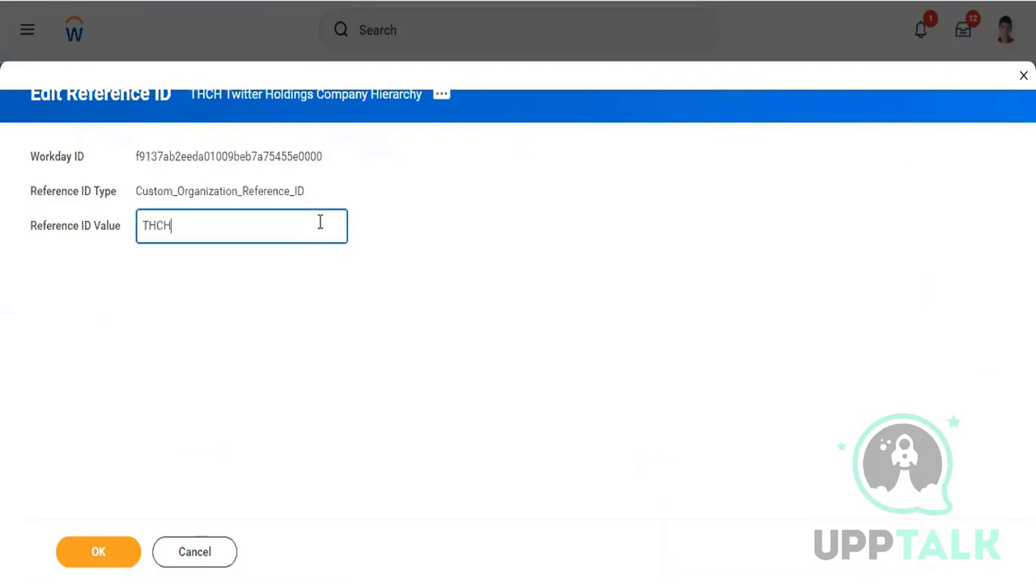
click(98, 561)
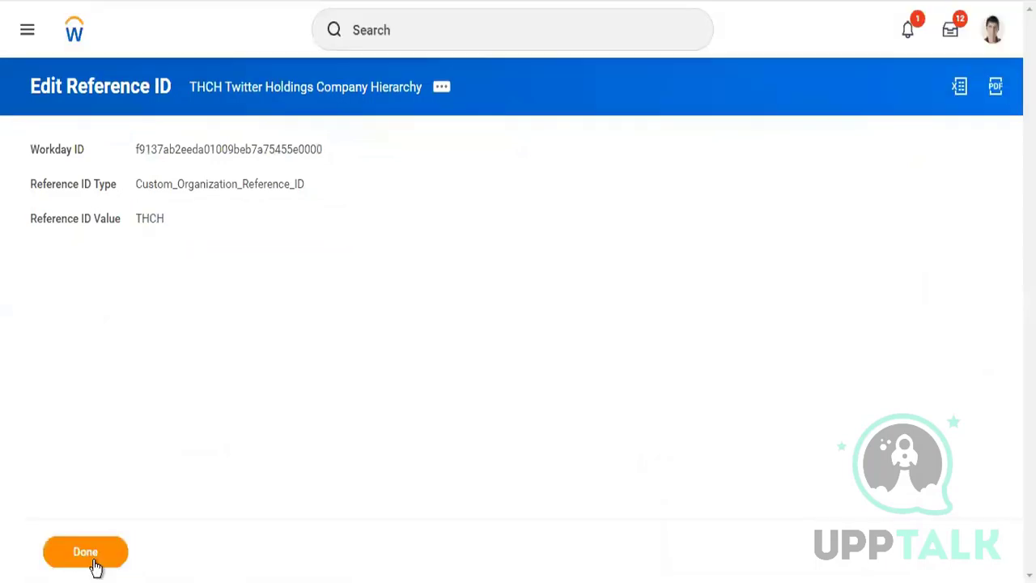
click(89, 555)
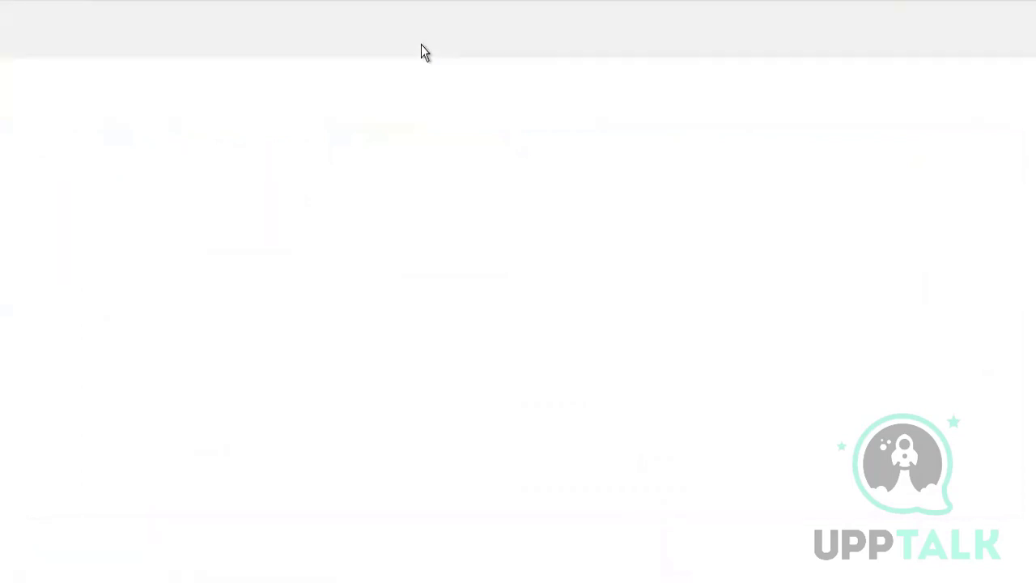
Search for the new company hierarchy with the term thch and show the full search results
click(421, 44)
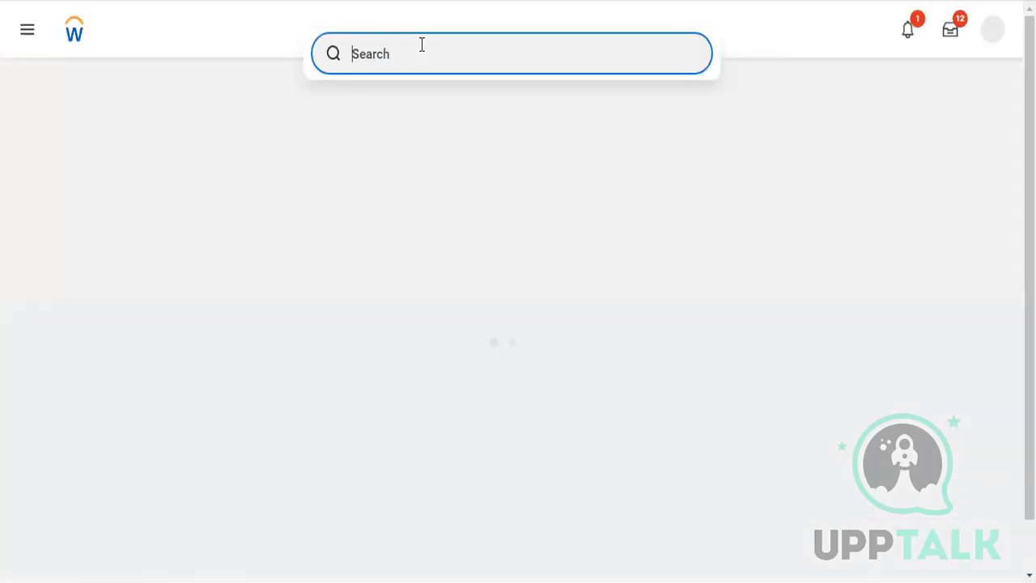
text(thch)
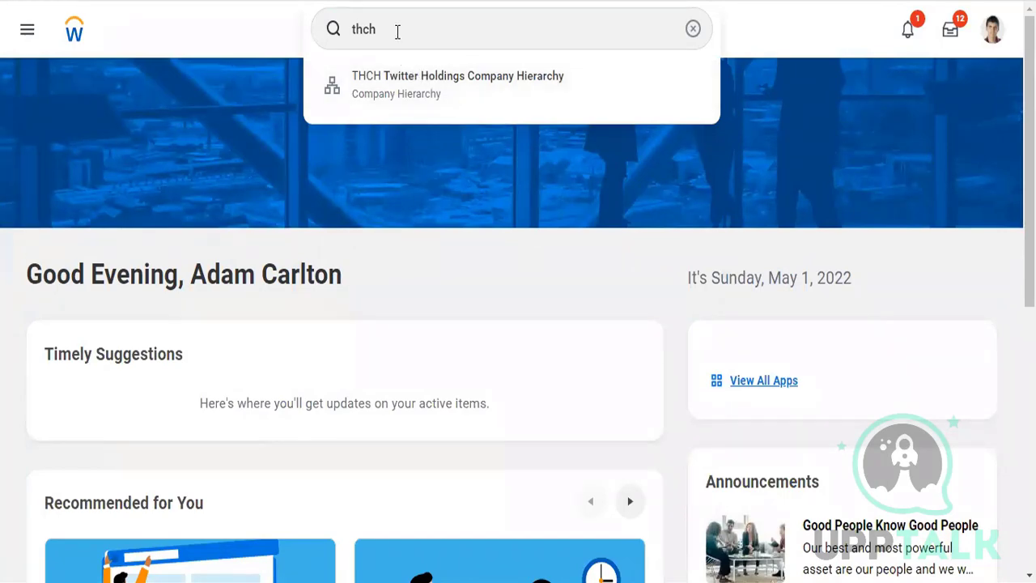
click(398, 30)
double_click(325, 30)
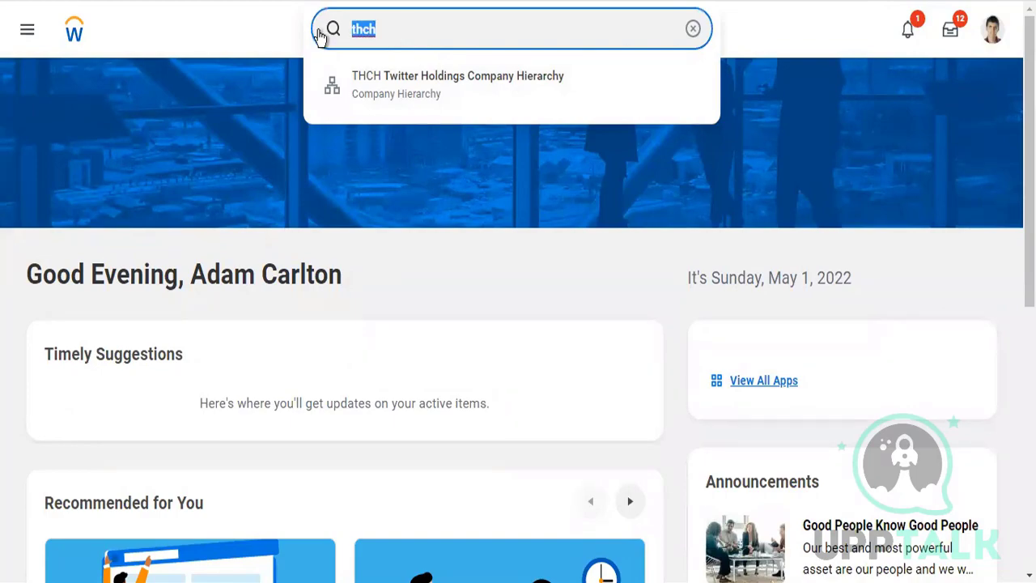
scroll(324, 36, down, 5)
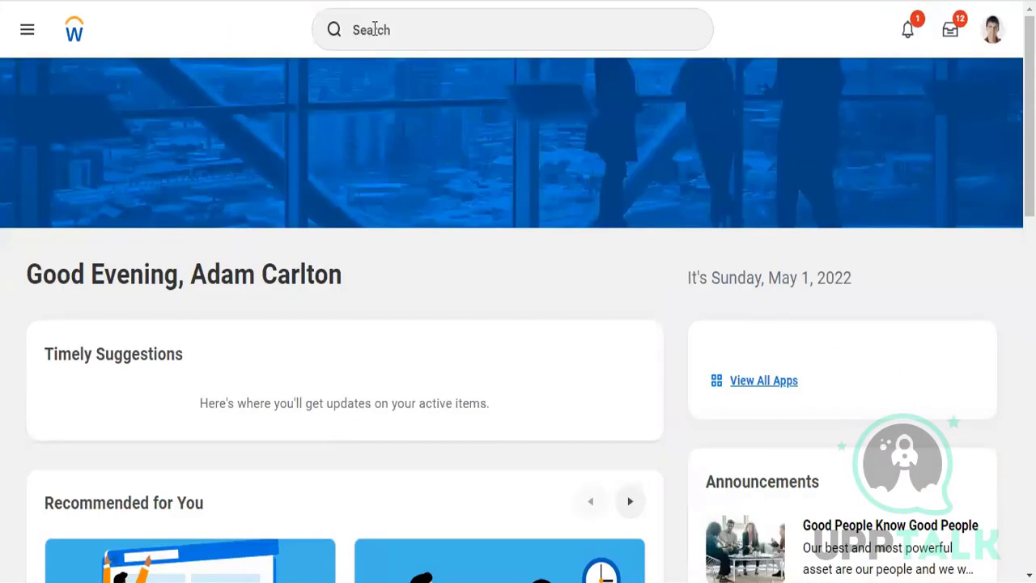
click(375, 28)
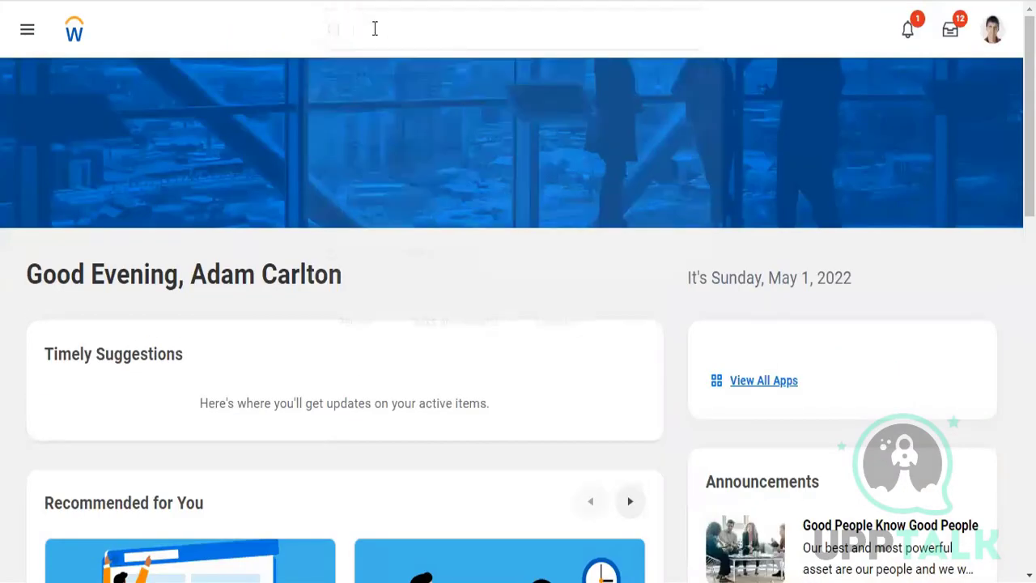
click(362, 110)
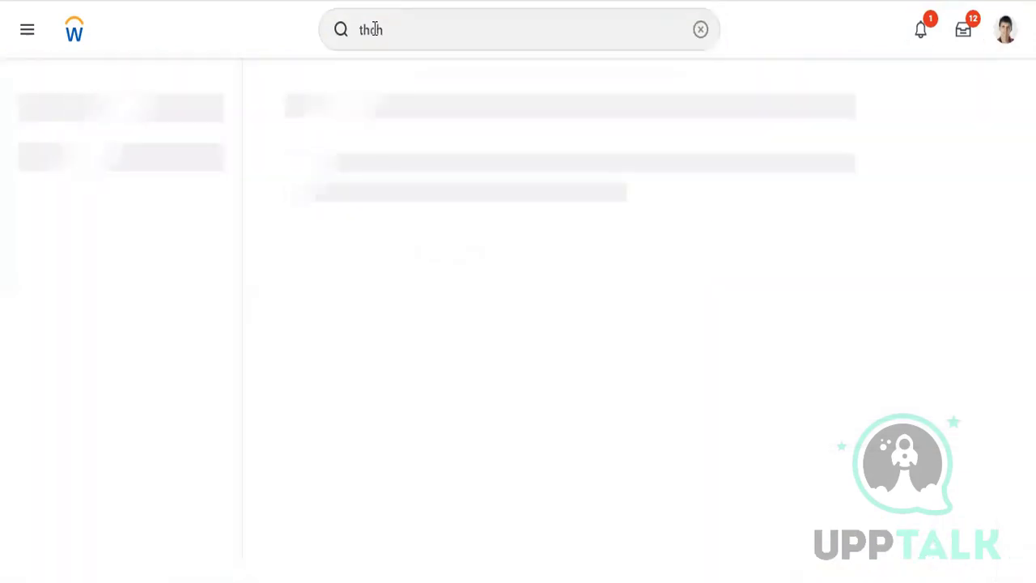
Search for the Create Company task and start a new company in the Twitter Reorg reorganization
click(699, 36)
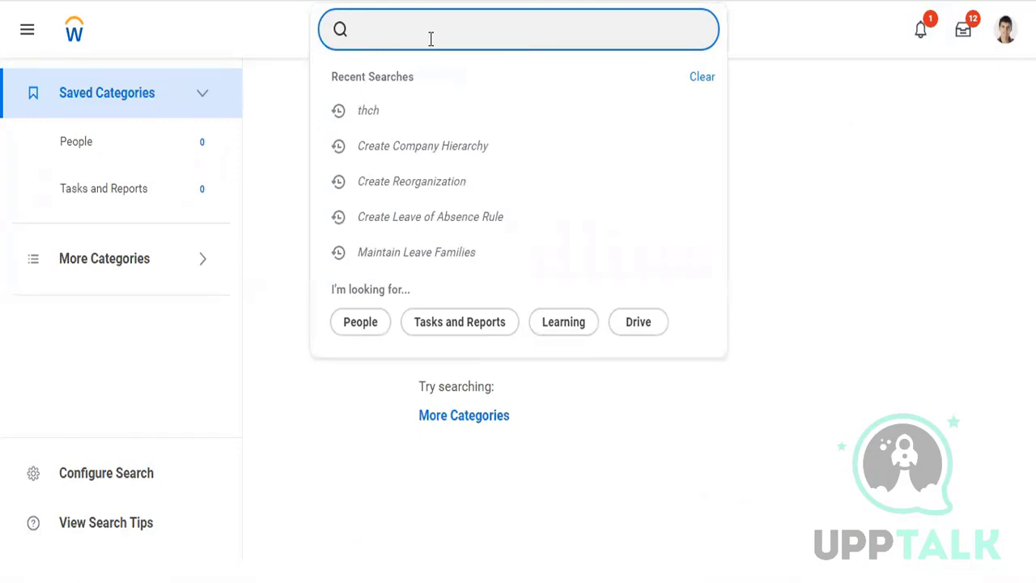
text(cr company)
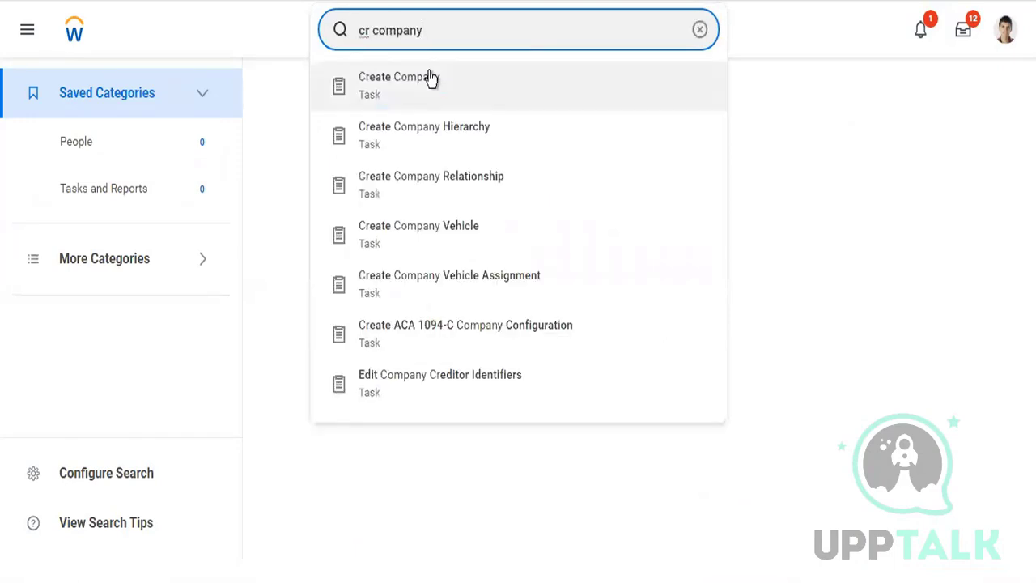
click(428, 74)
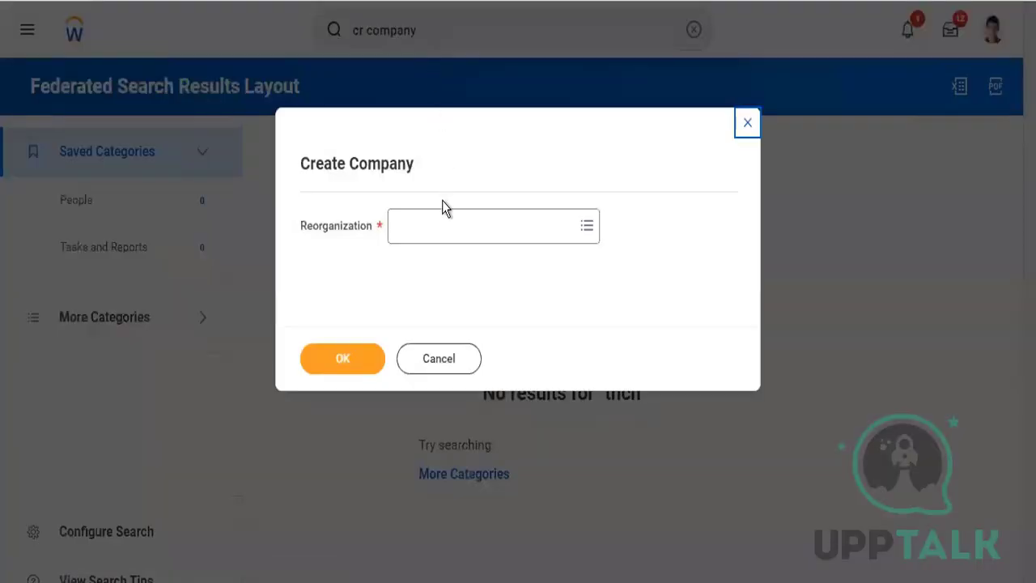
click(442, 222)
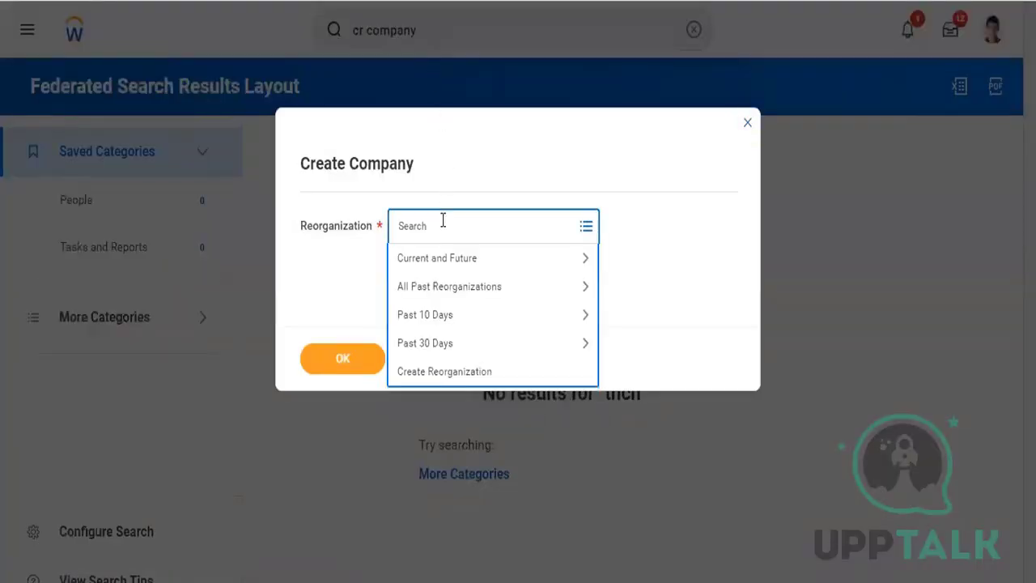
text(twitter)
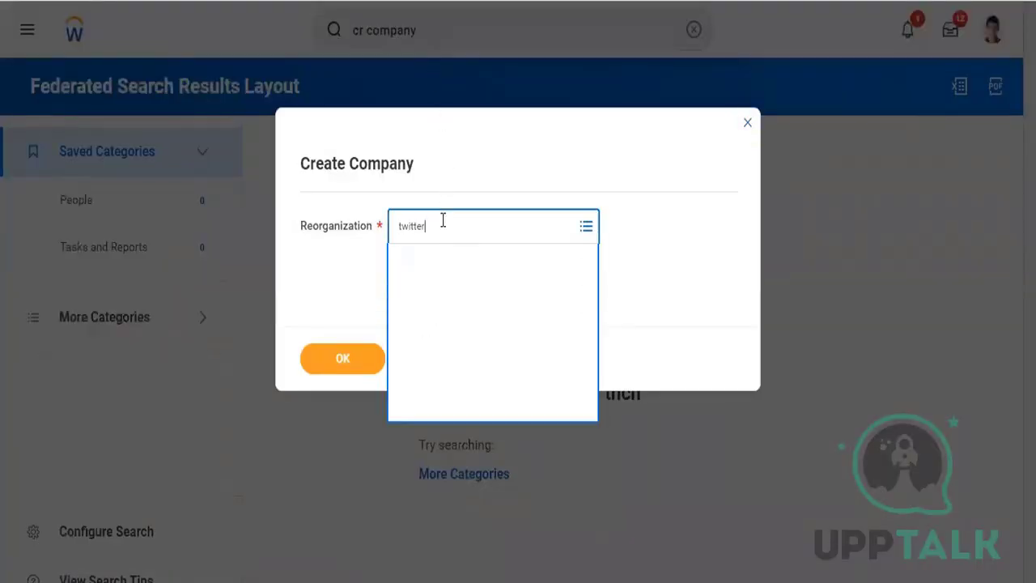
key(Return)
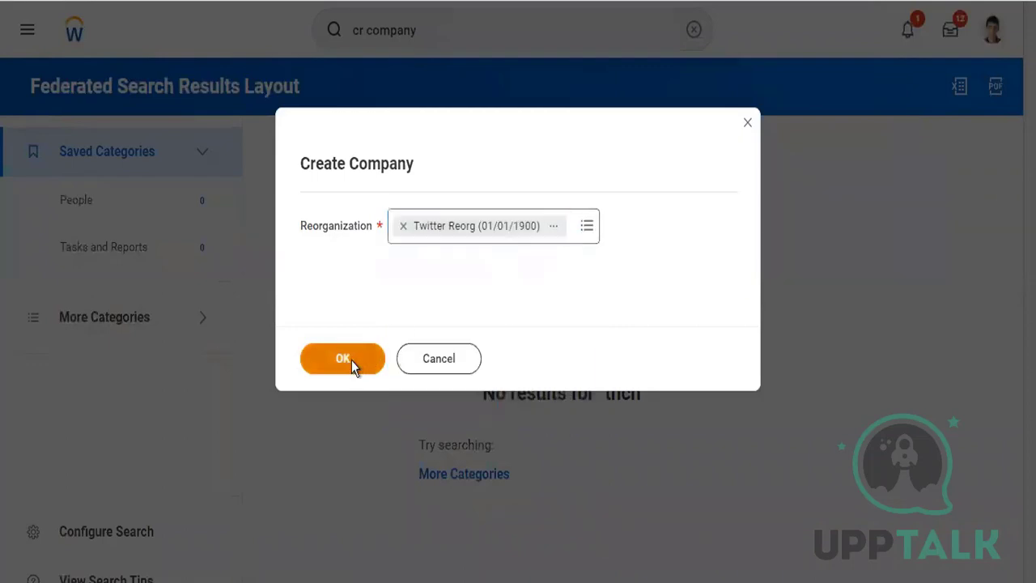
click(351, 360)
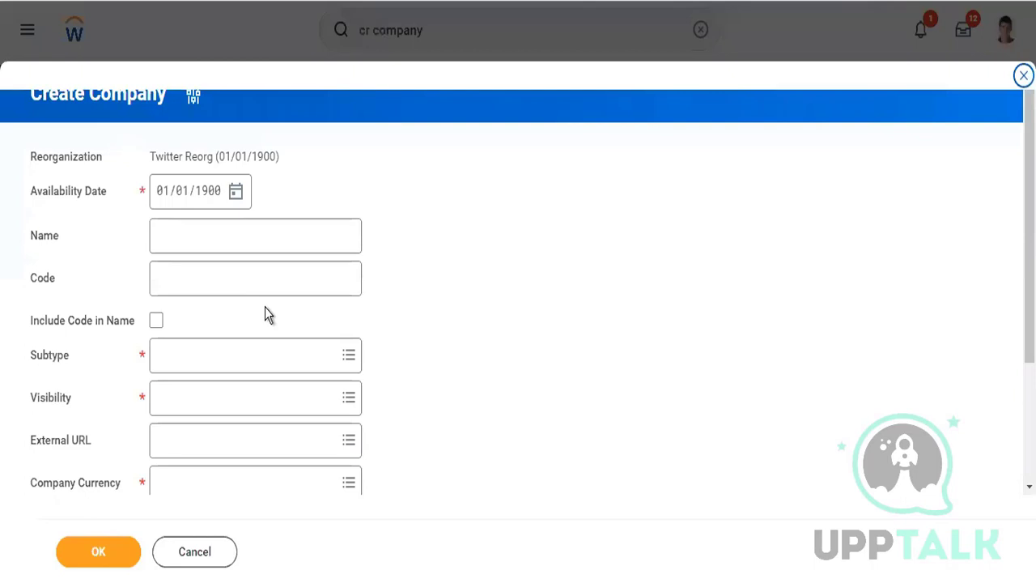
Name the new company Twitter Inc
click(195, 251)
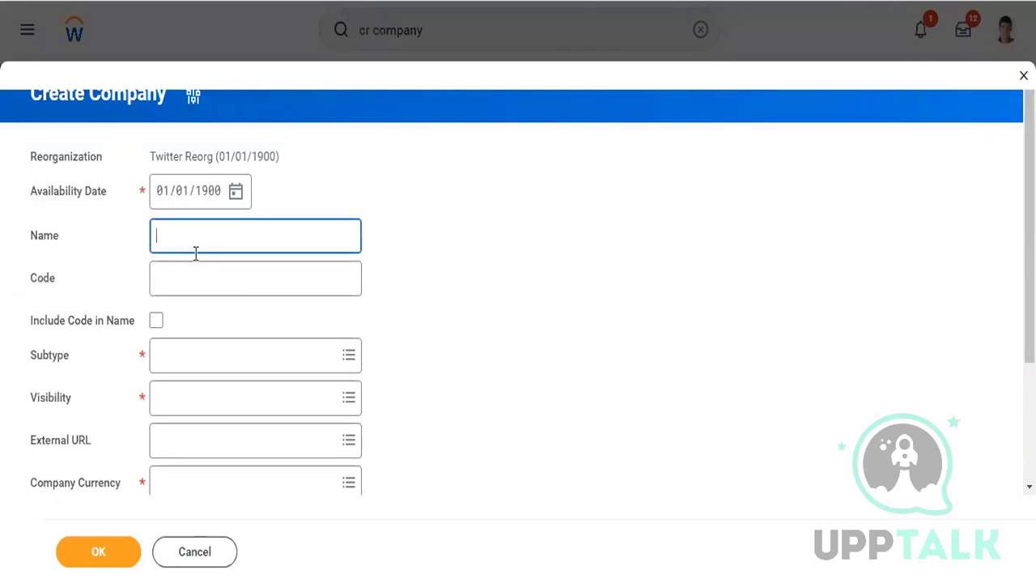
text(Twitter )
text(Alon Mush)
key(BackSpace)
text(k)
key(BackSpace)
key(BackSpace)
key(BackSpace)
key(BackSpace)
key(BackSpace)
key(BackSpace)
key(BackSpace)
key(BackSpace)
key(BackSpace)
text(Inc)
key(Tab)
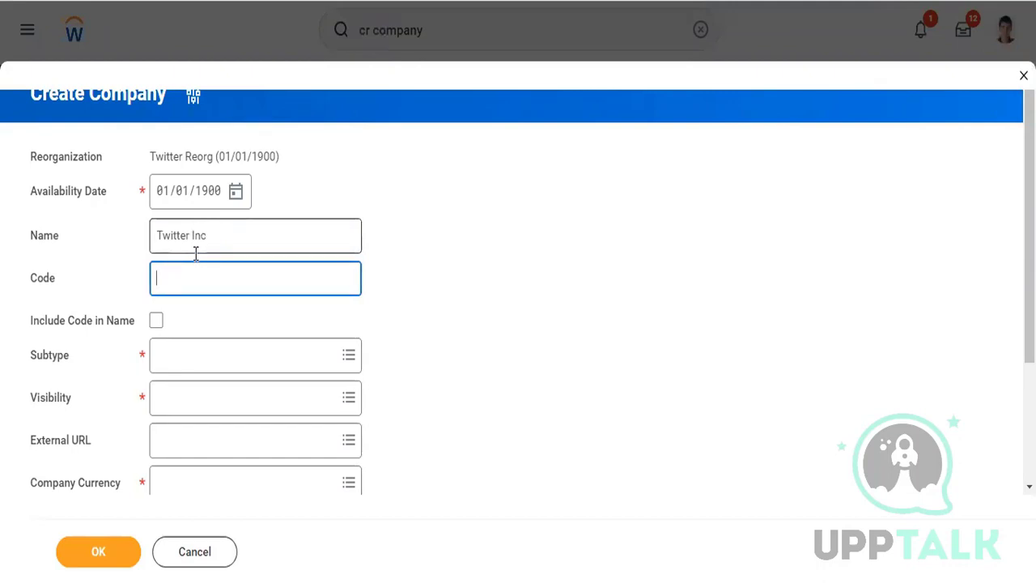
Set the company code to TW101 and include the code in the name
text(TW101)
key(Tab)
key(space)
key(Tab)
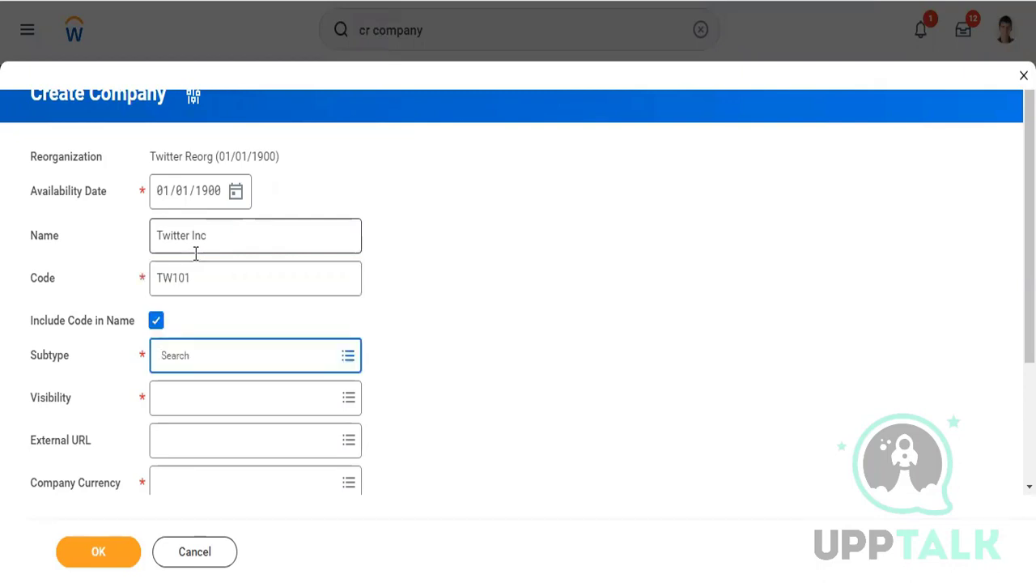
Set the company's subtype to Company and its visibility to Everyone
click(204, 364)
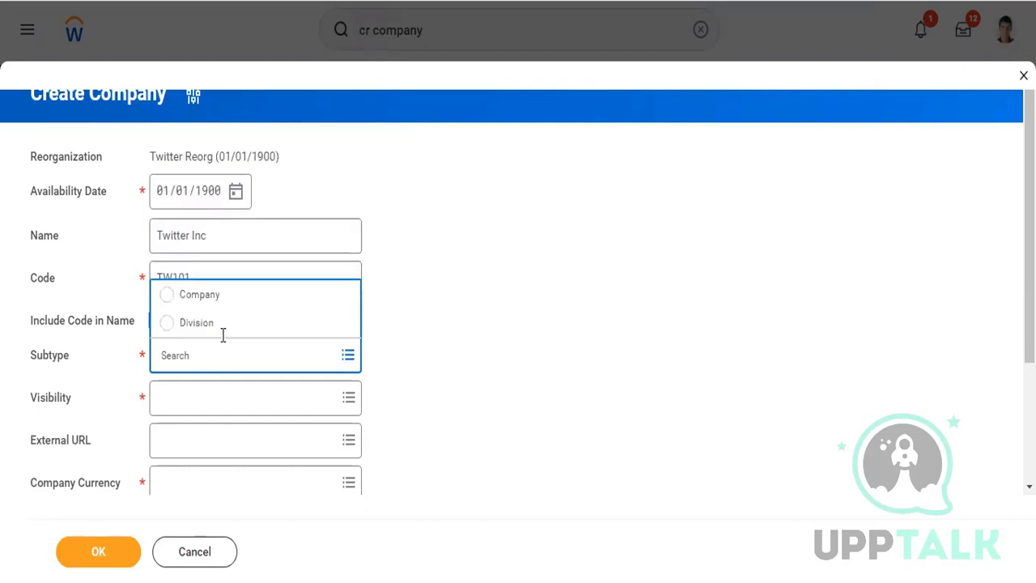
click(215, 296)
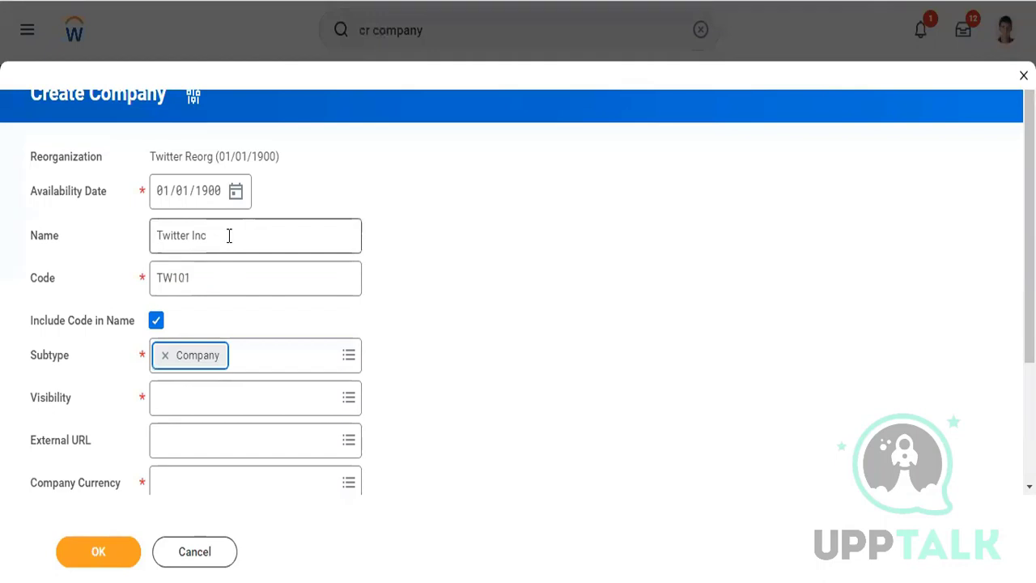
click(224, 237)
drag(223, 236, 143, 242)
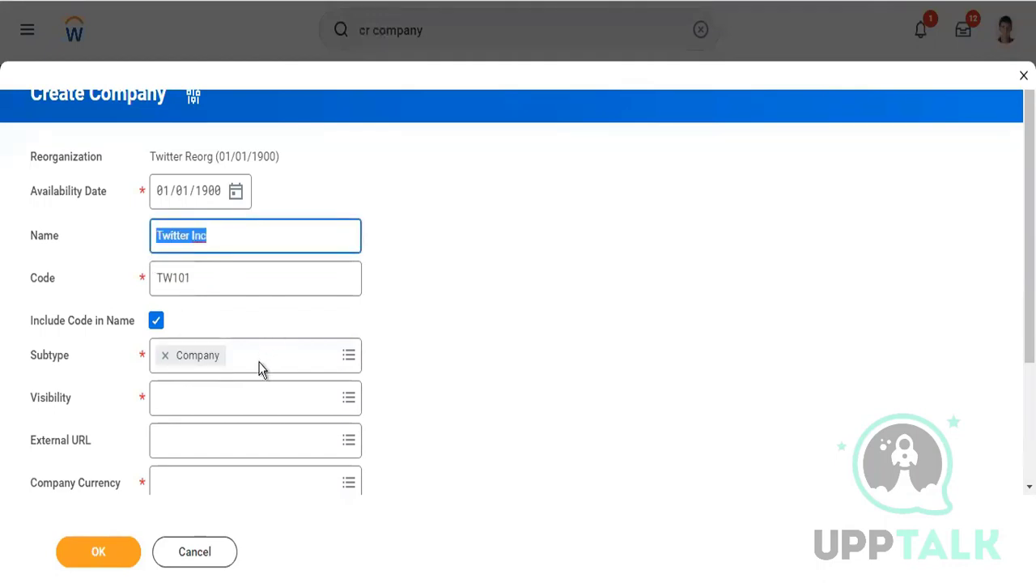
click(217, 398)
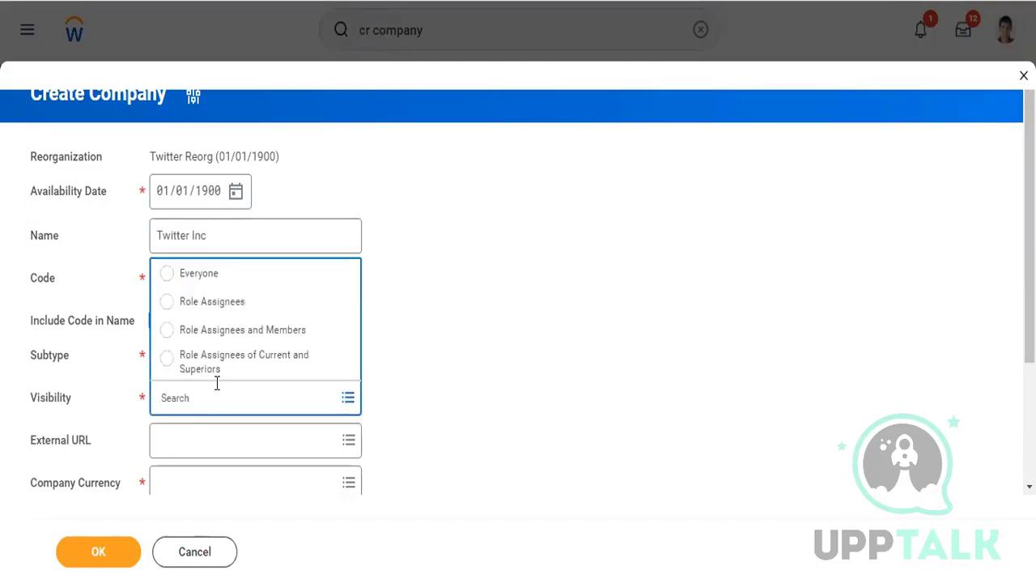
click(205, 270)
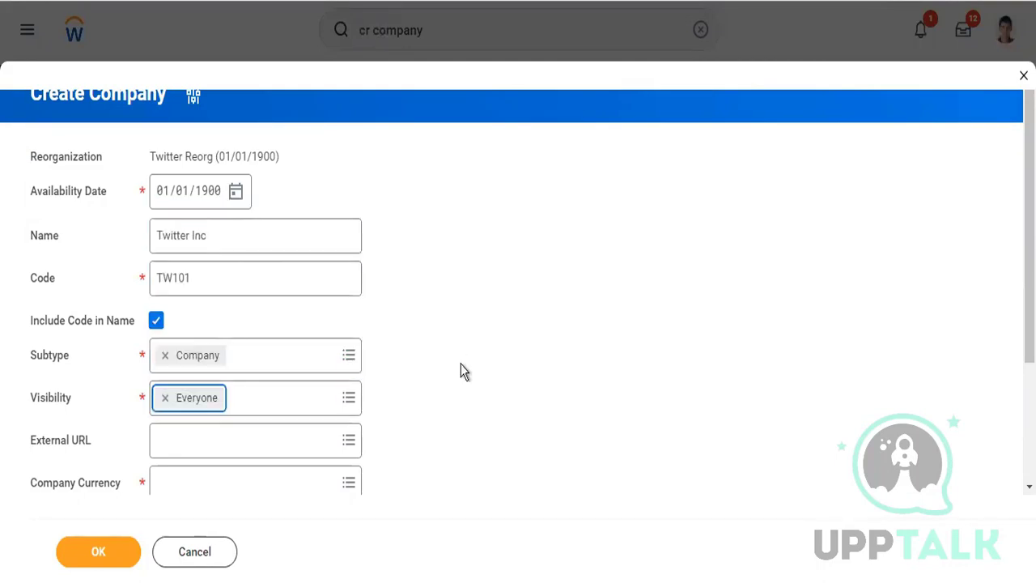
Set the company currency to USD and remove the Owner row from the role assignments
scroll(460, 368, down, 2)
click(195, 340)
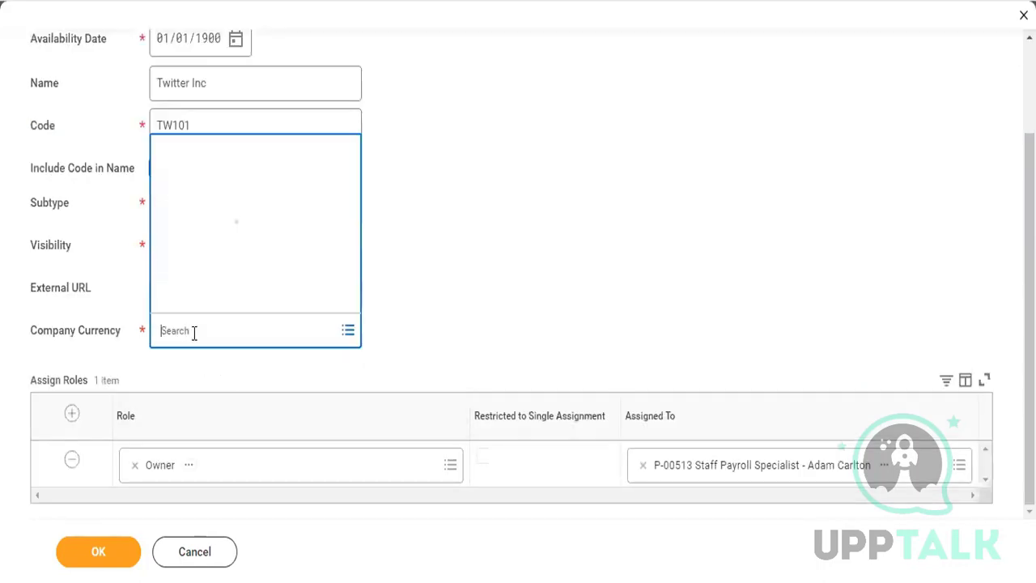
text(USD)
key(Return)
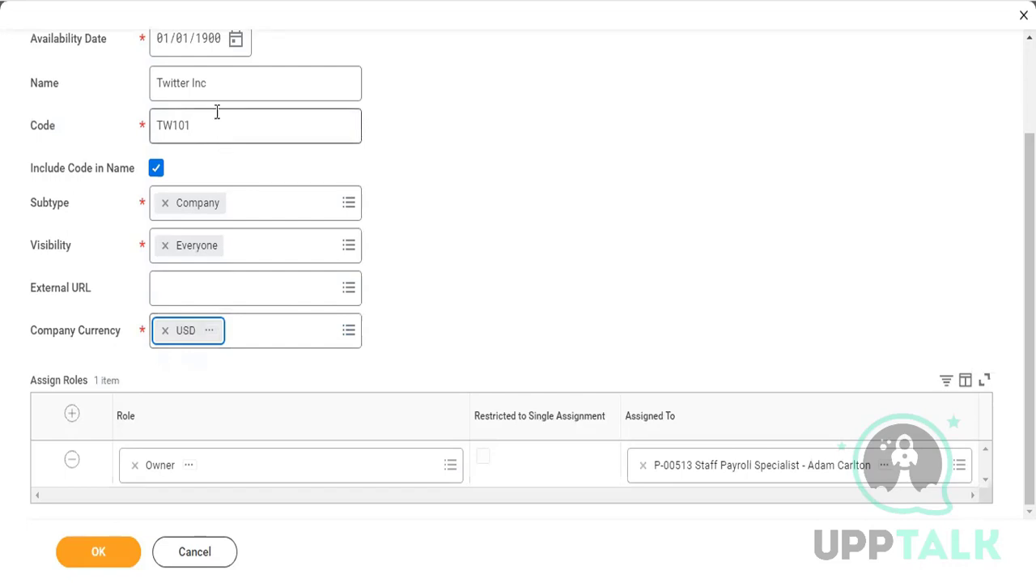
drag(215, 89, 128, 101)
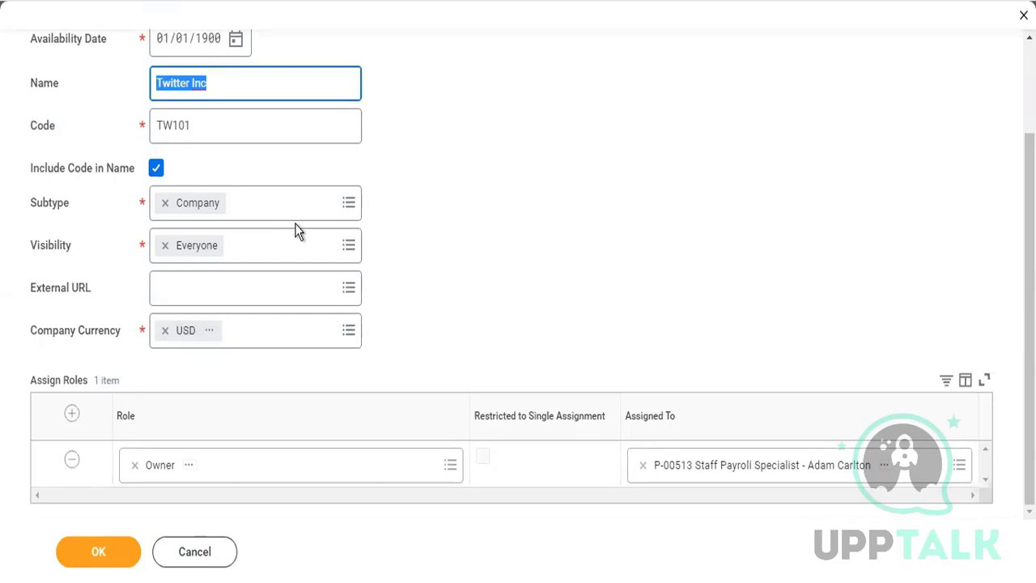
click(73, 460)
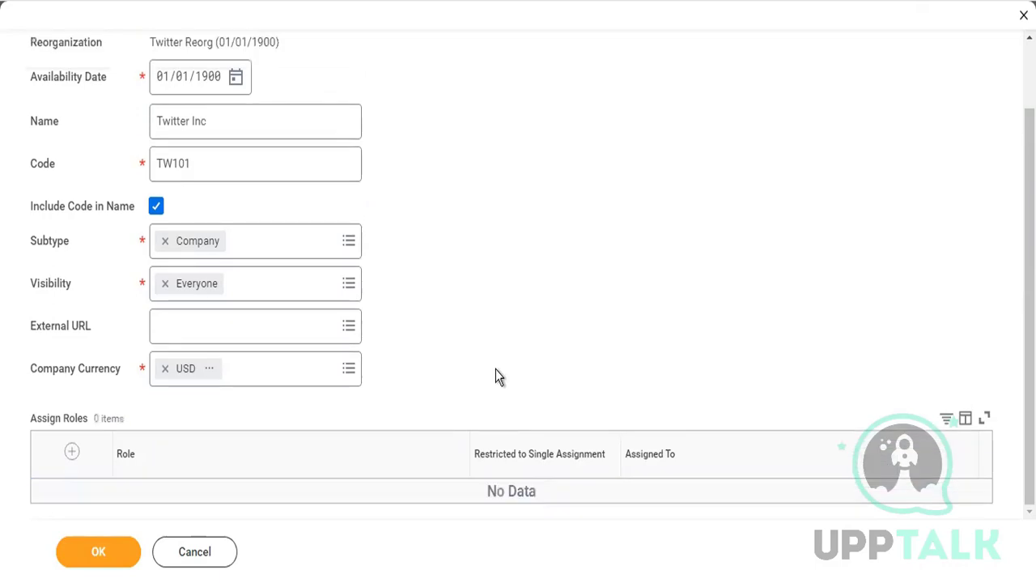
Try the visibility Role Assignees of Current and Superiors, and restore it to Everyone
click(284, 285)
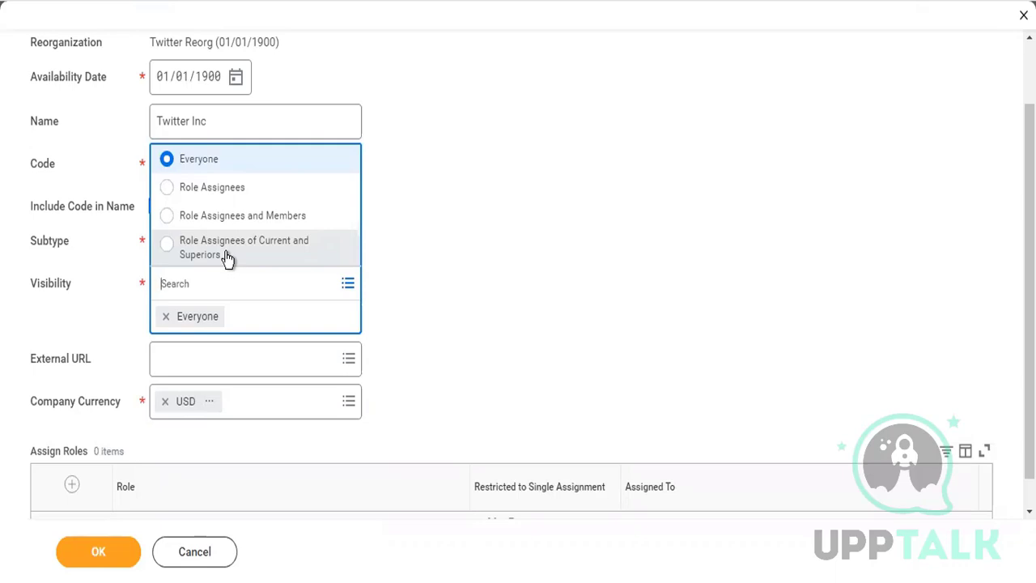
click(228, 257)
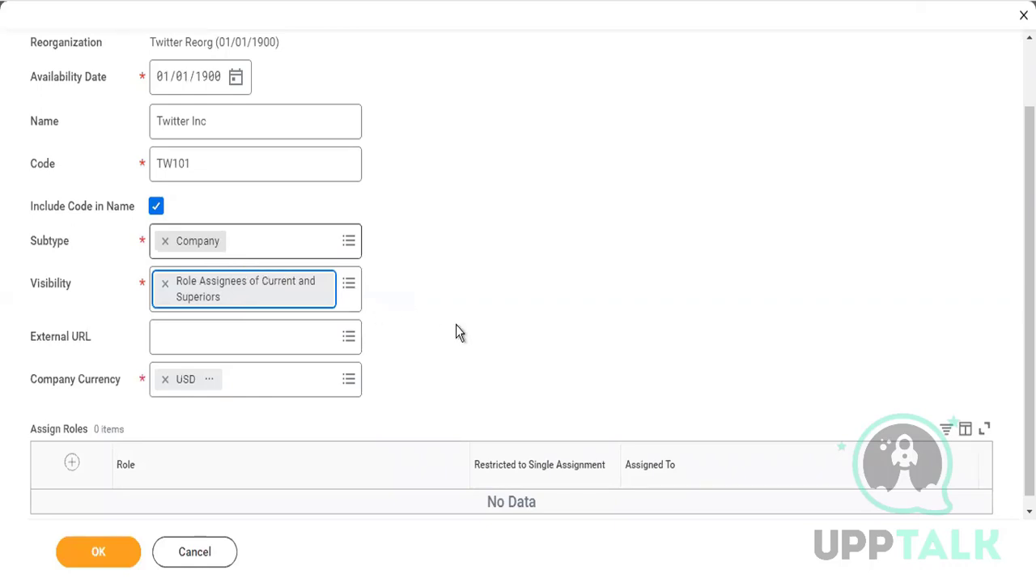
click(342, 297)
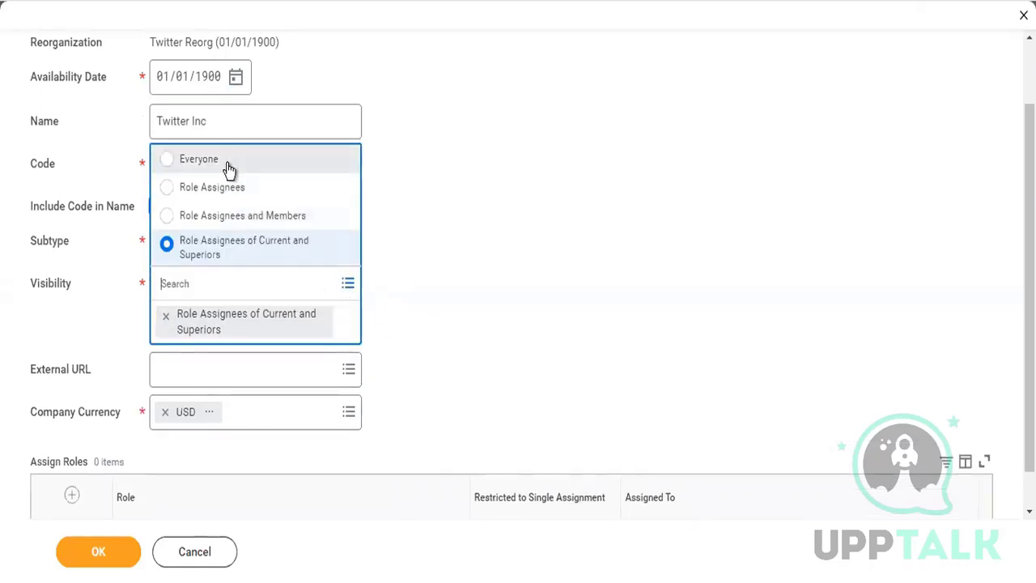
click(229, 160)
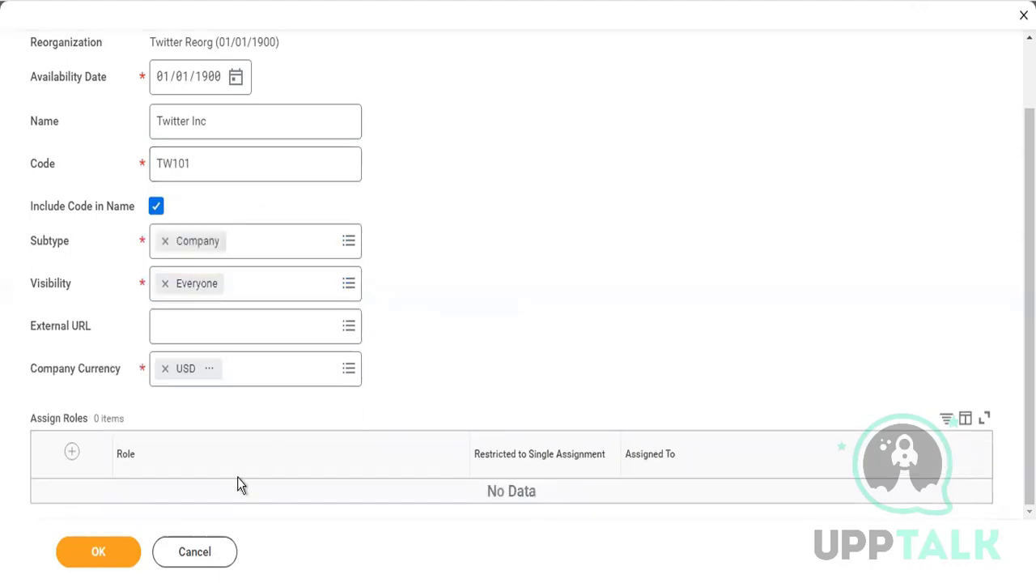
Copy the company code TW101 and submit the new company
double_click(161, 171)
key(ctrl+c)
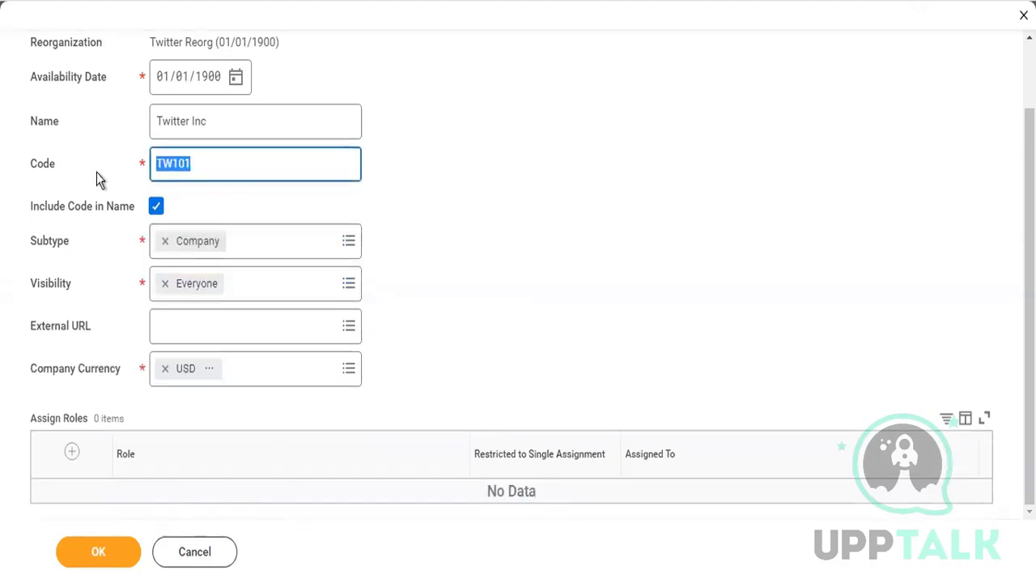
click(103, 551)
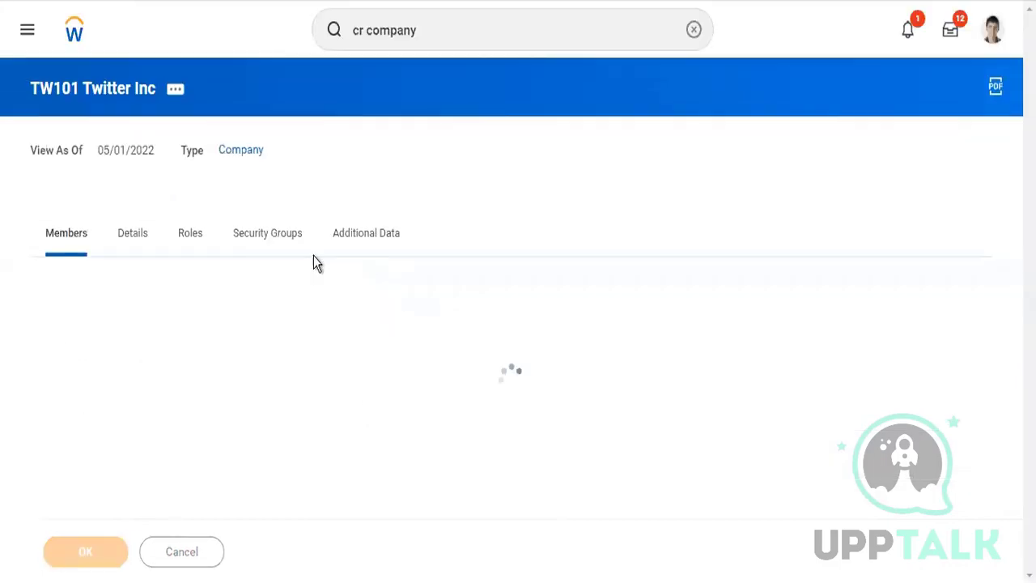
Open the Edit Reference ID task under Integration IDs for TW101 Twitter Inc
click(176, 91)
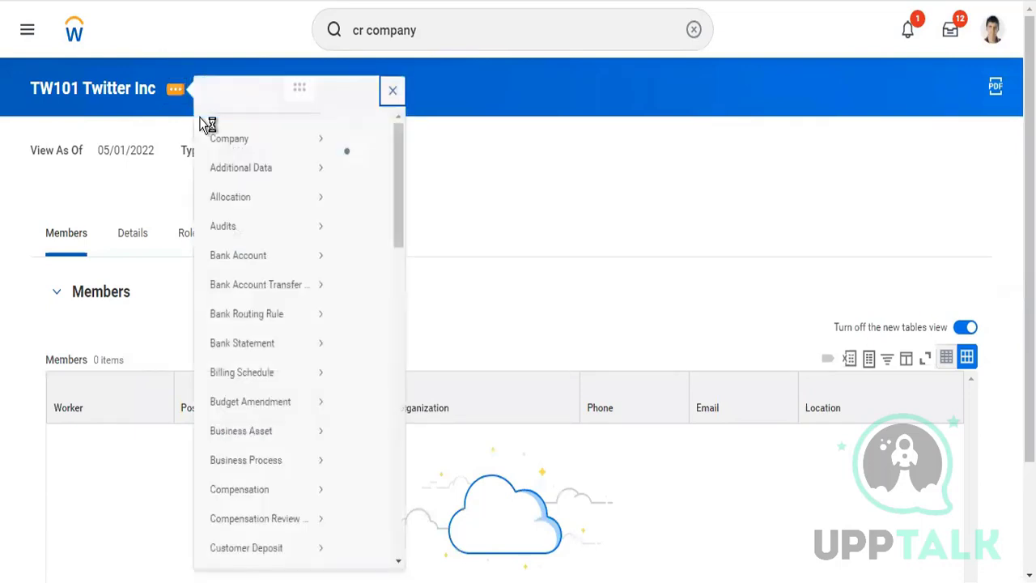
mouse_move(335, 493)
scroll(301, 545, down, 15)
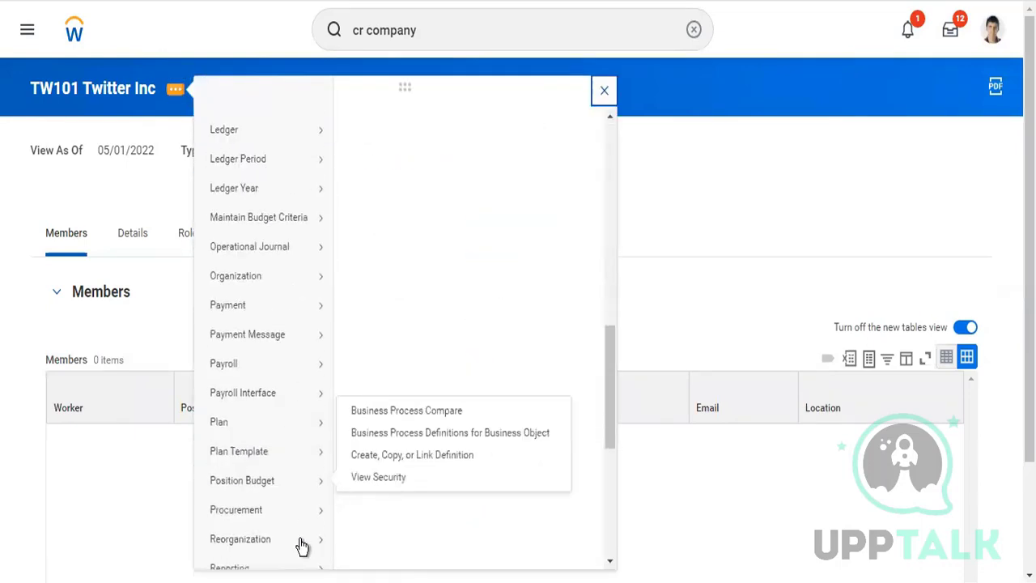
mouse_move(300, 545)
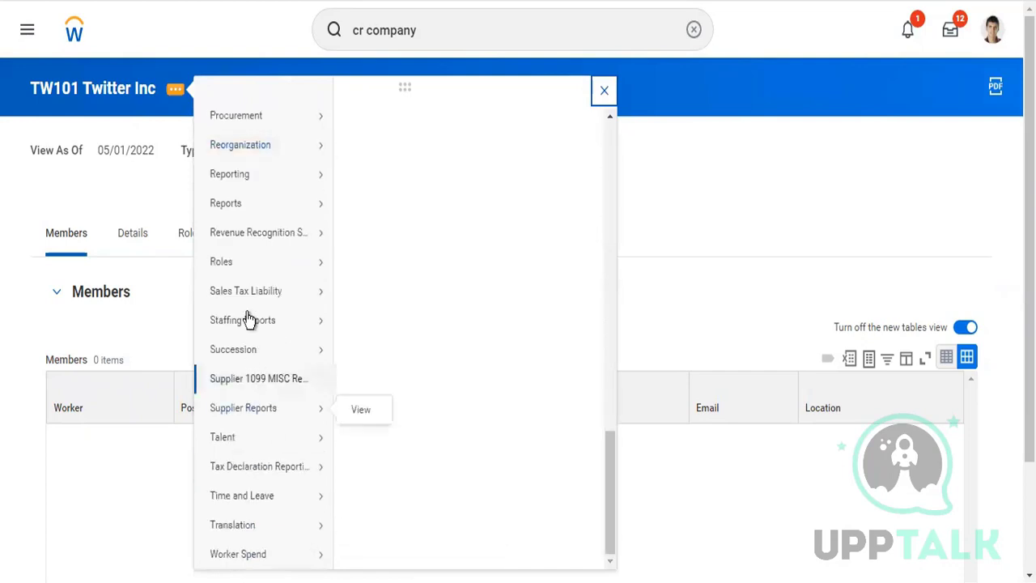
scroll(275, 233, up, 5)
mouse_move(275, 232)
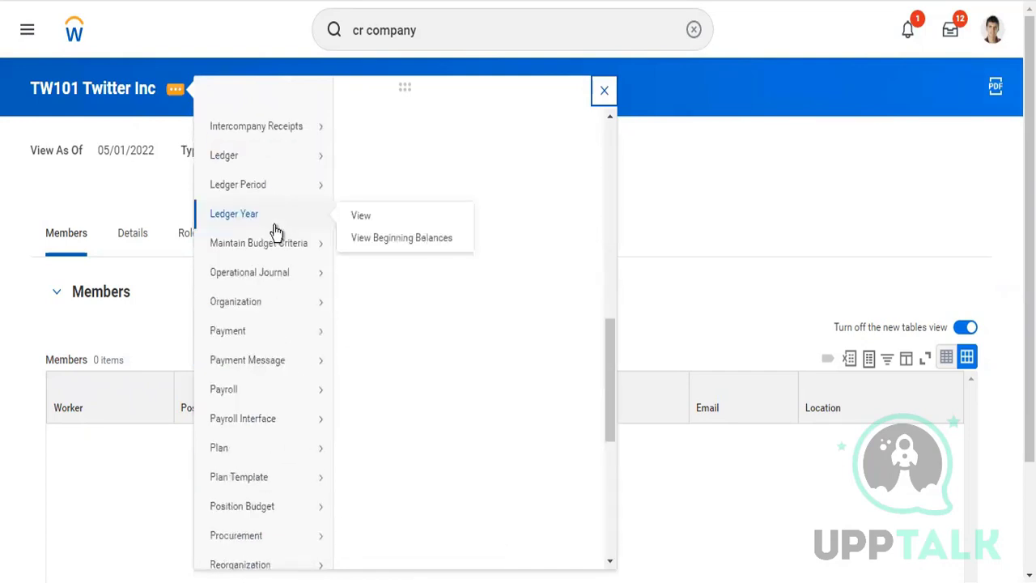
scroll(275, 232, up, 5)
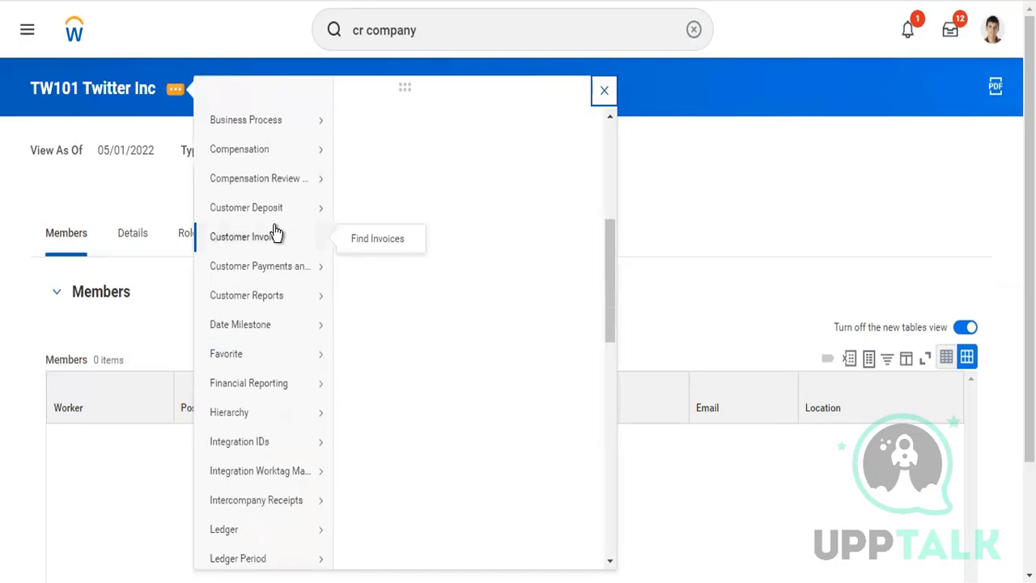
scroll(275, 232, up, 5)
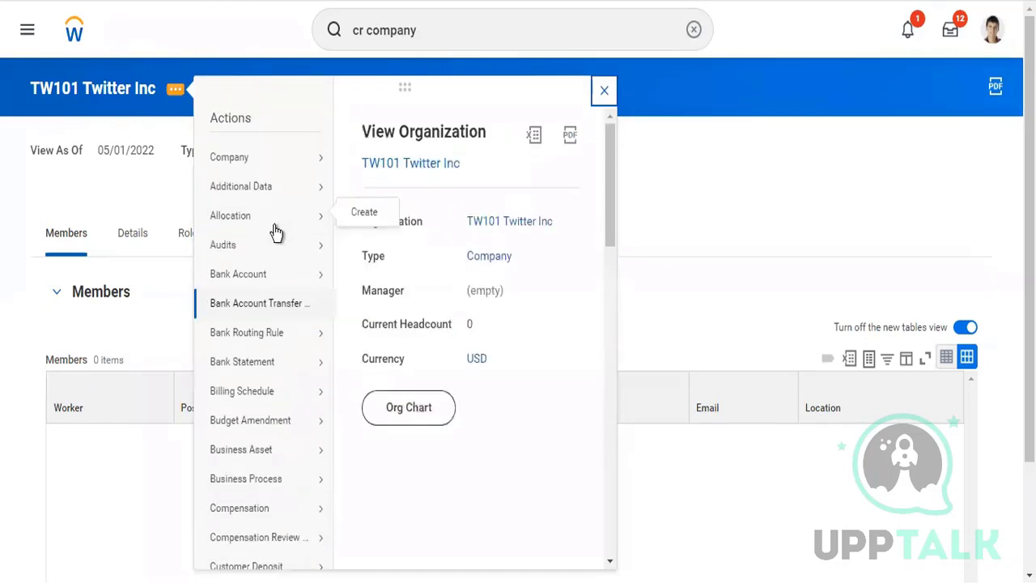
scroll(275, 232, down, 5)
scroll(275, 423, down, 4)
mouse_move(277, 422)
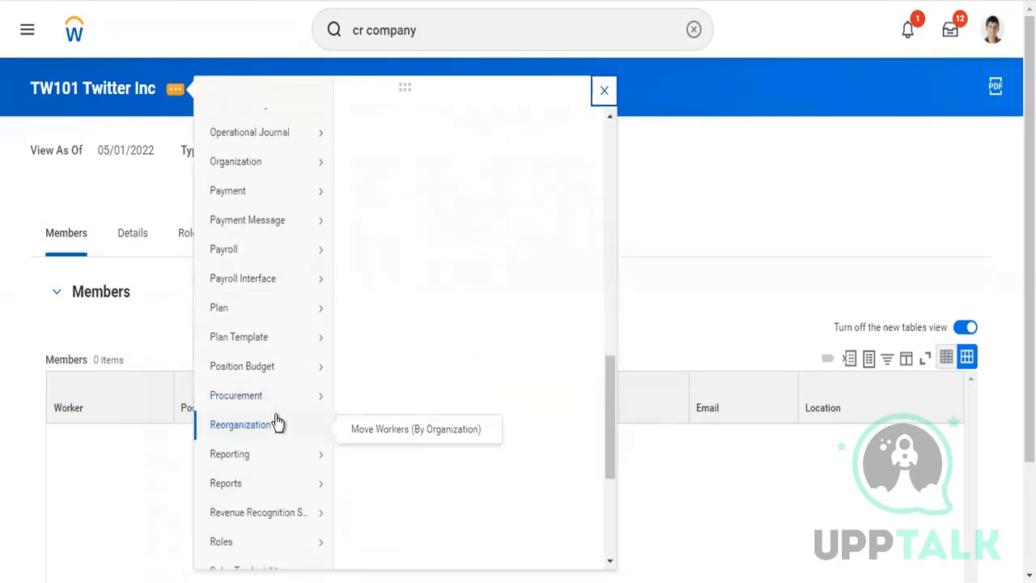
scroll(277, 421, down, 5)
scroll(277, 422, down, 3)
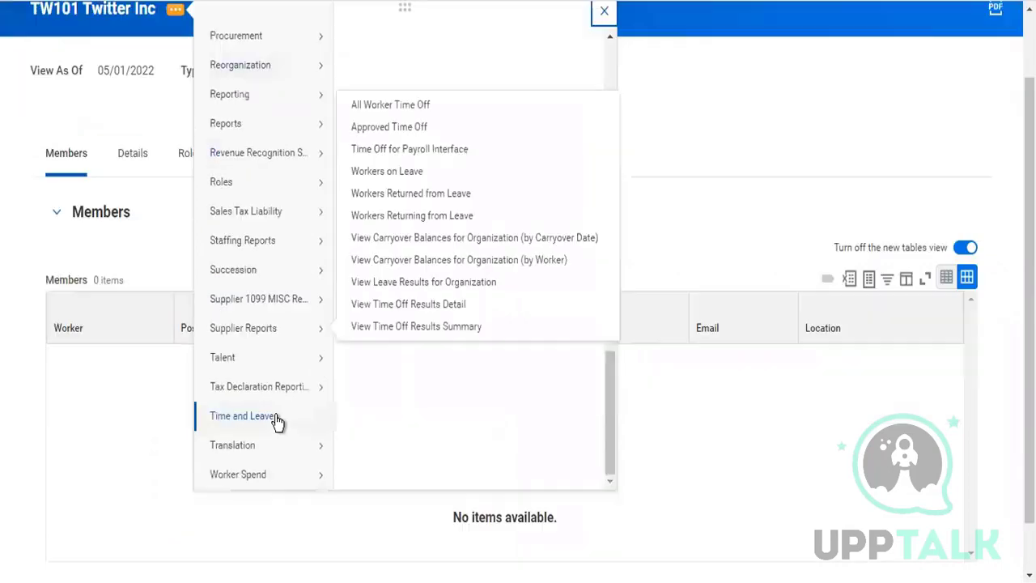
scroll(254, 256, up, 2)
mouse_move(254, 256)
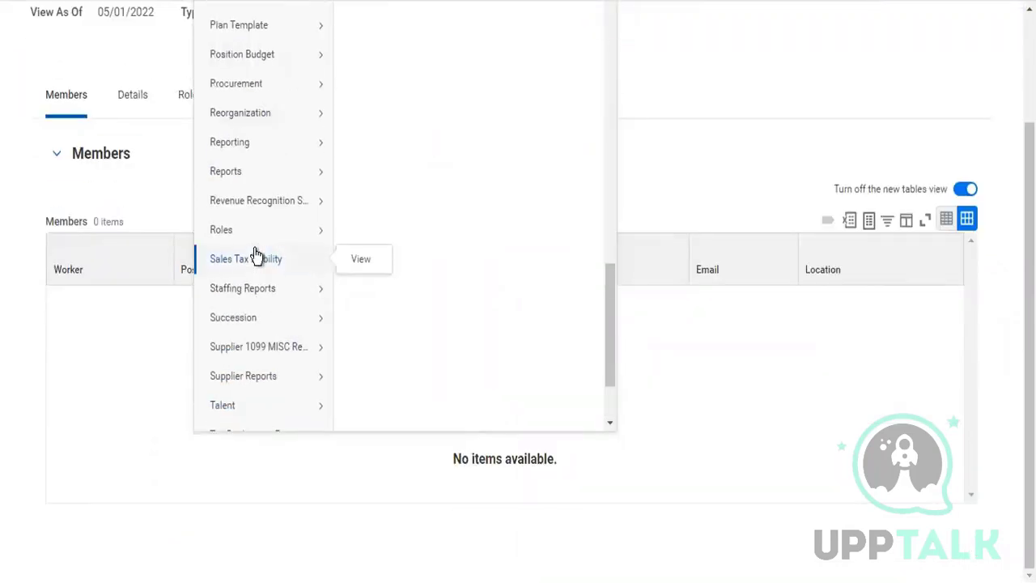
scroll(254, 256, up, 1)
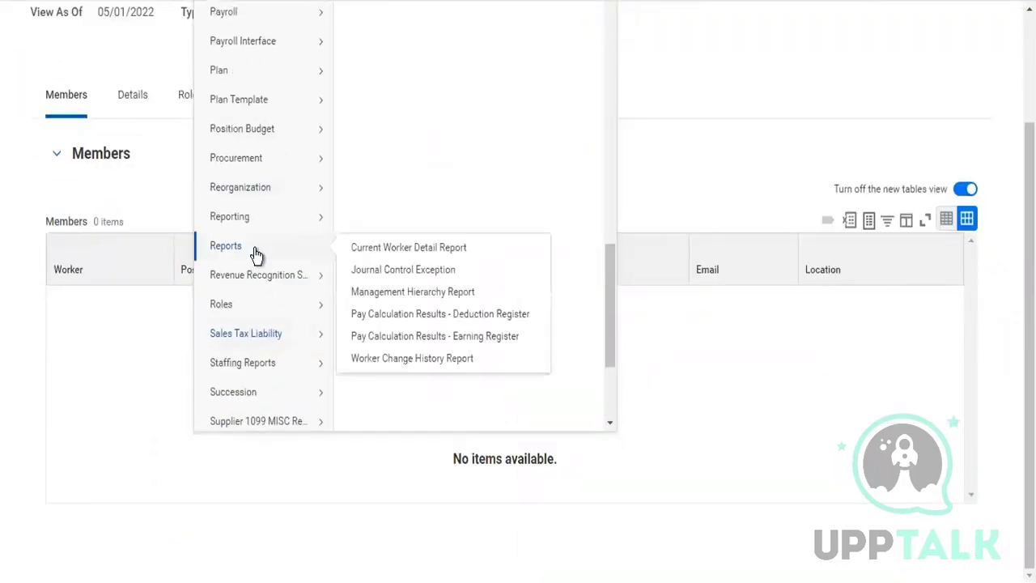
scroll(254, 255, up, 2)
scroll(254, 256, up, 1)
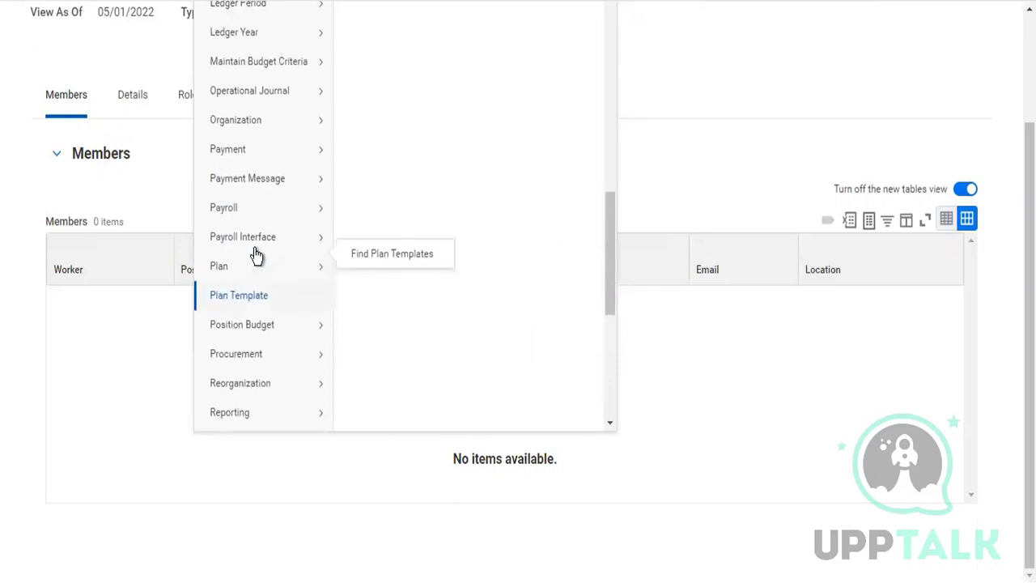
scroll(256, 256, up, 3)
scroll(255, 256, up, 5)
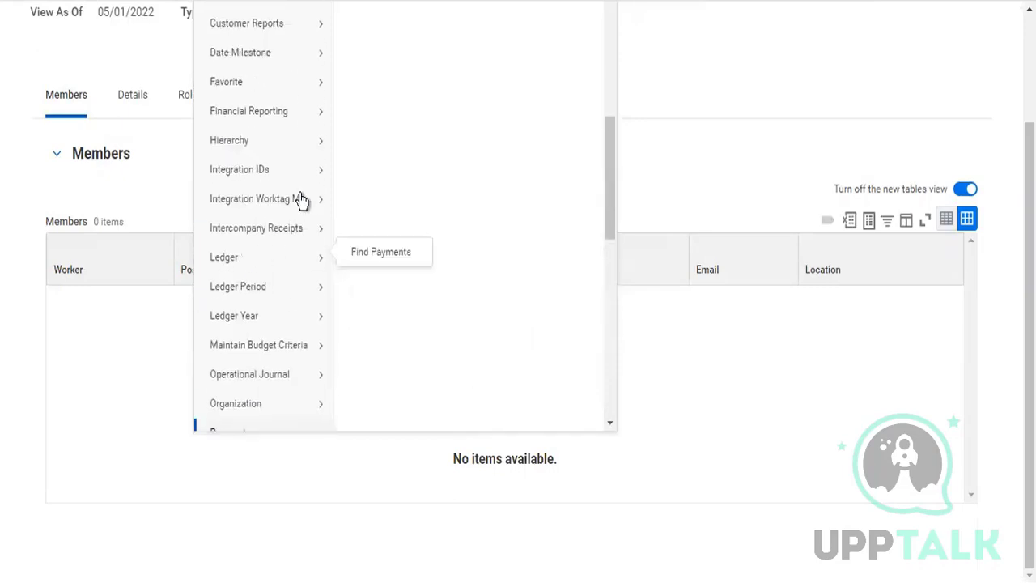
mouse_move(308, 171)
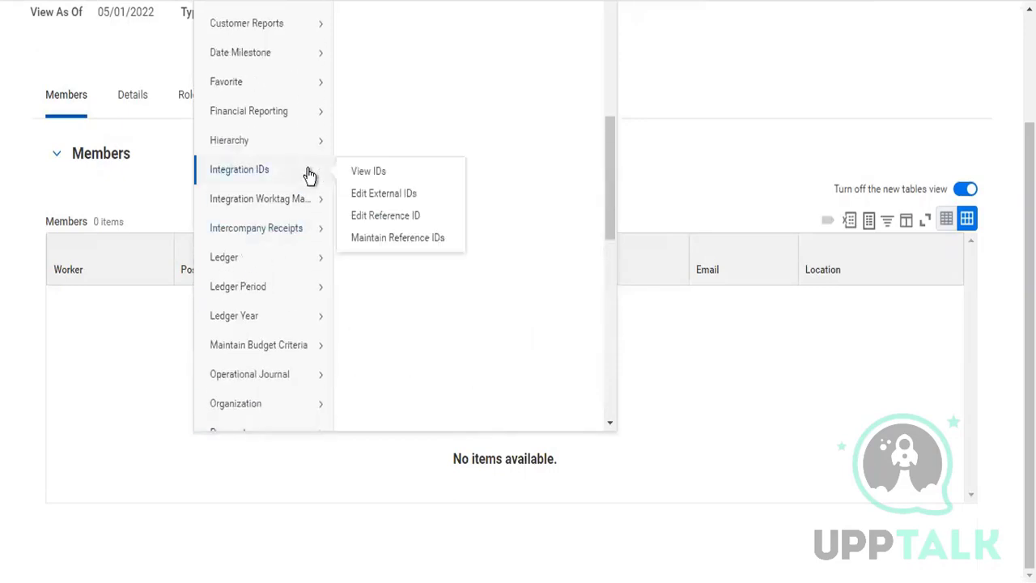
click(376, 217)
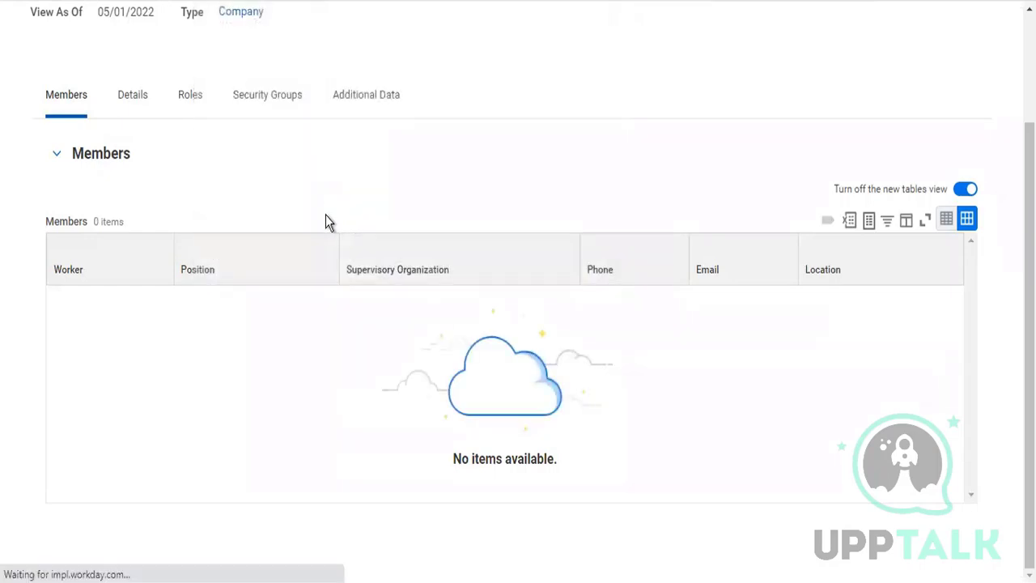
Replace the company's Reference ID Value with the copied code TW101 and save the change
click(327, 214)
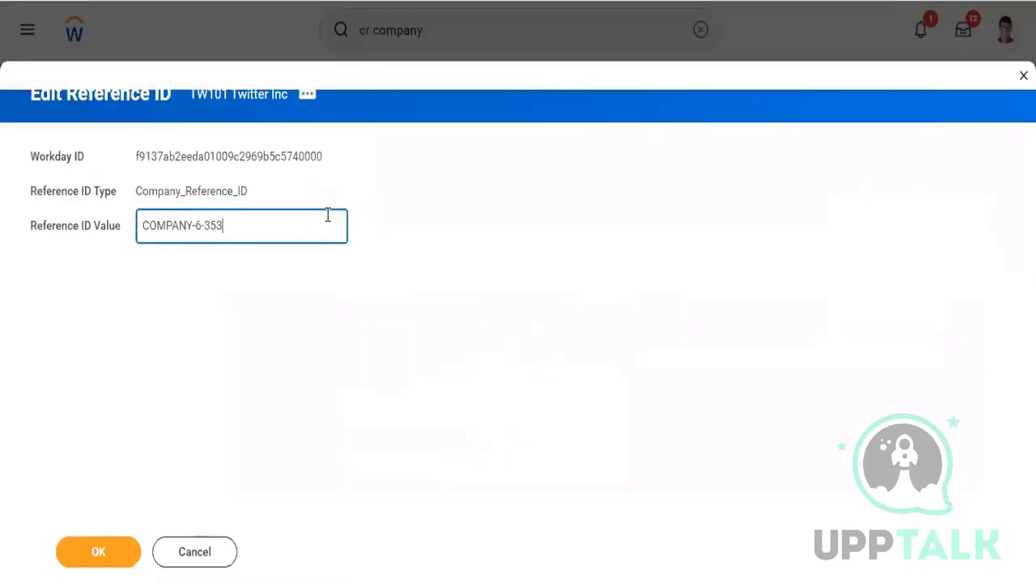
key(ctrl+a)
key(ctrl+v)
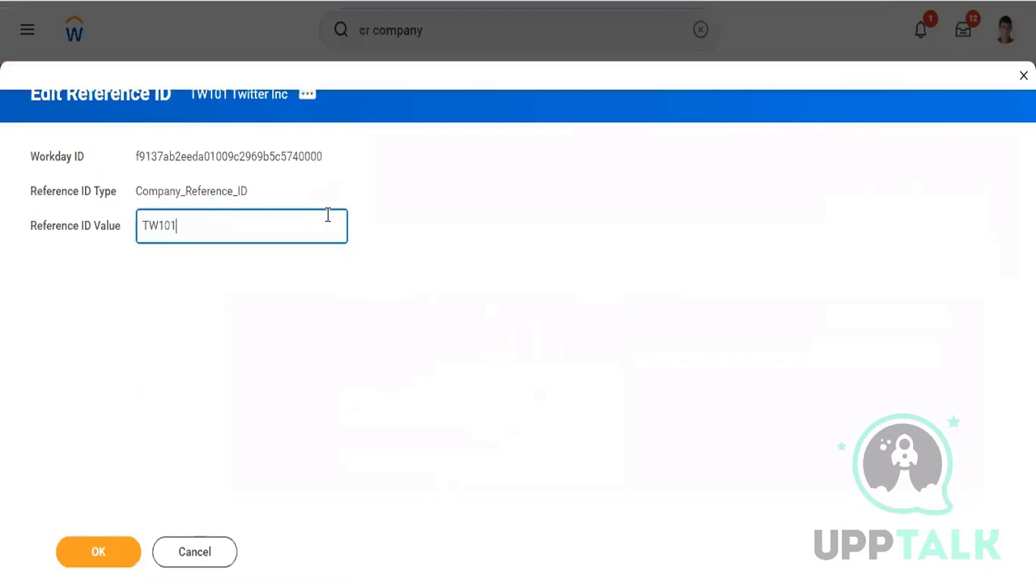
click(98, 551)
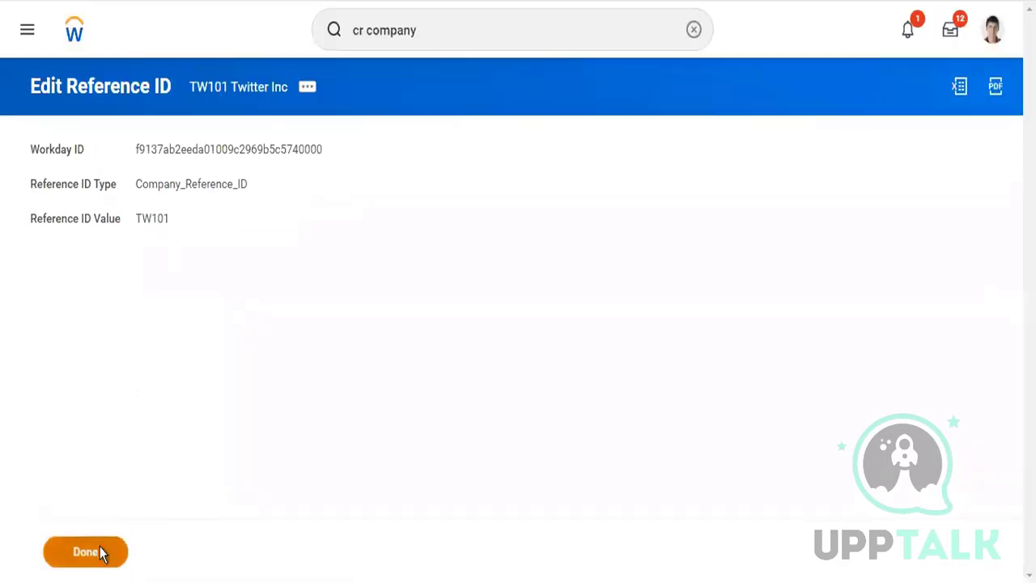
click(100, 551)
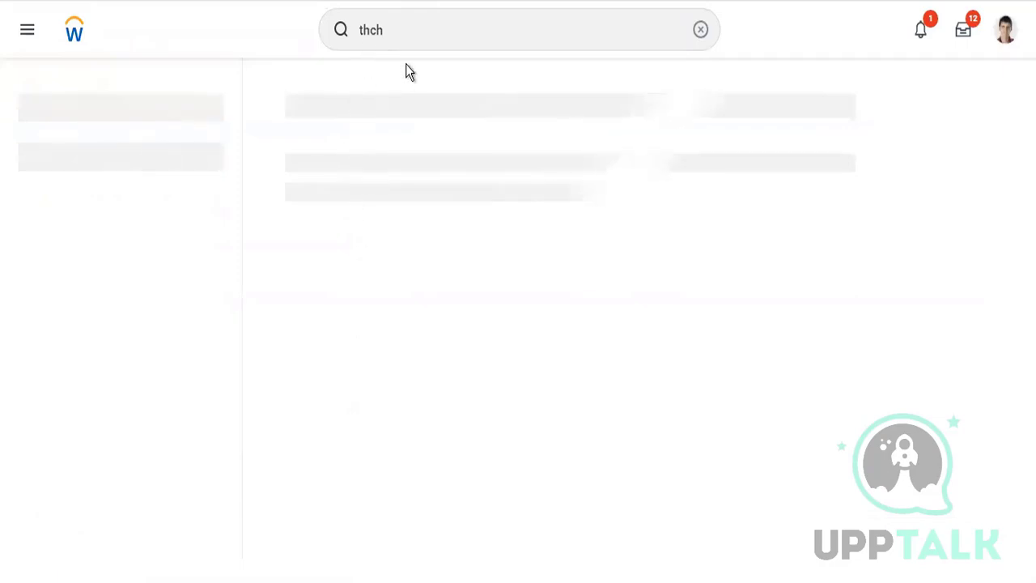
Search for TW101 and open the TW101 Twitter Inc company
click(394, 31)
drag(394, 31, 306, 47)
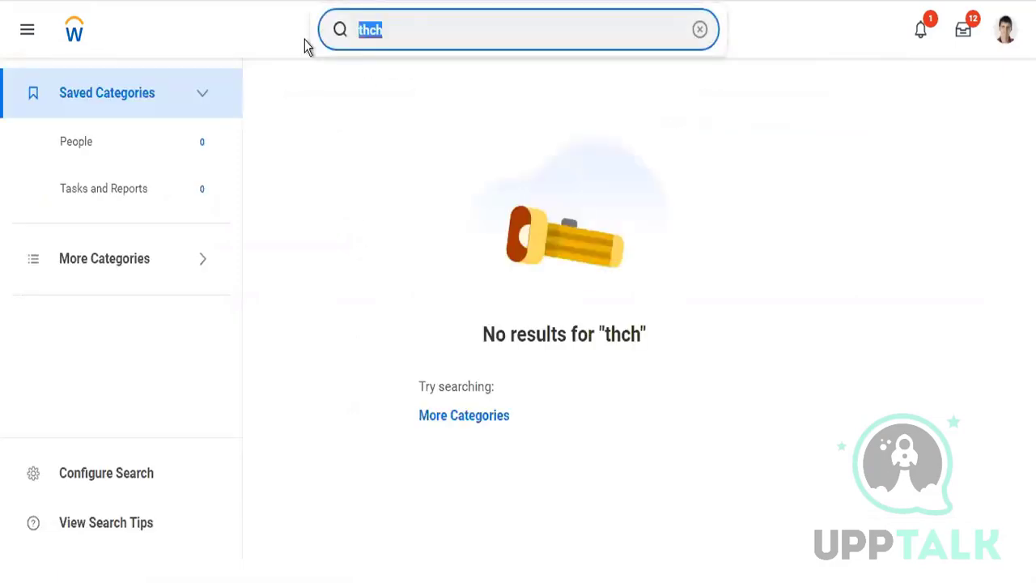
text(TW101)
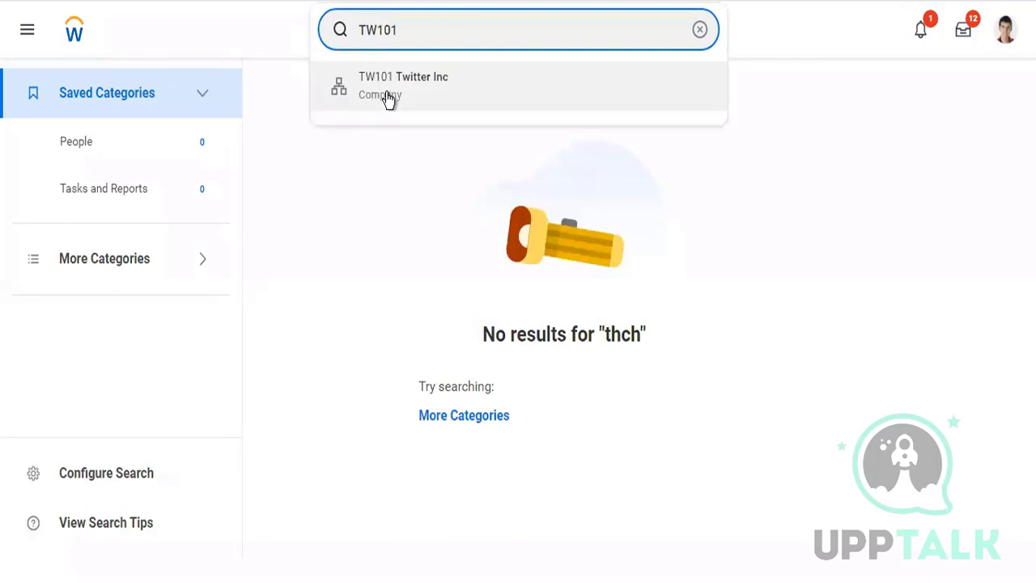
click(388, 98)
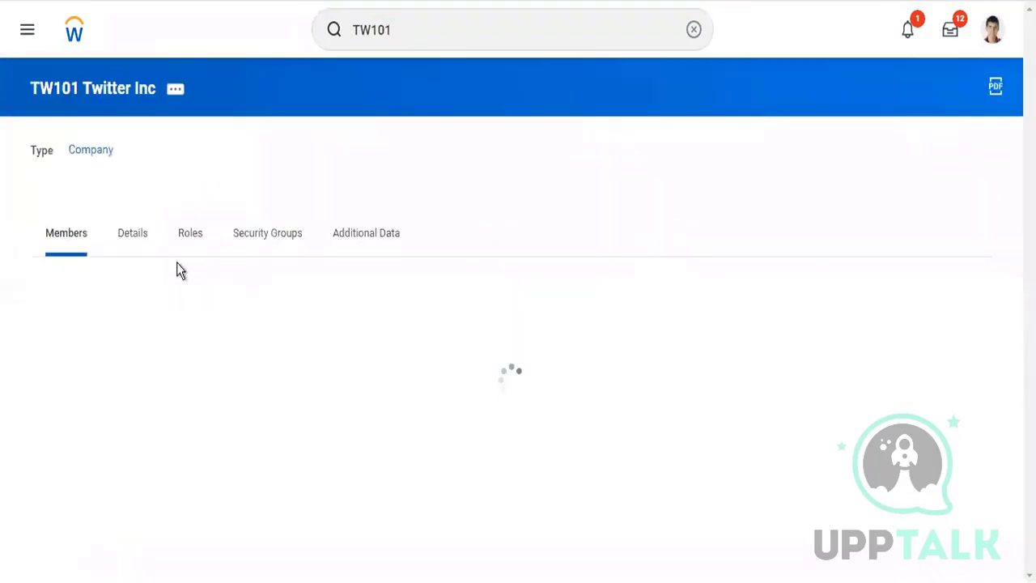
Examine the assignable roles of TW101 Twitter Inc and who they are assigned to
double_click(199, 240)
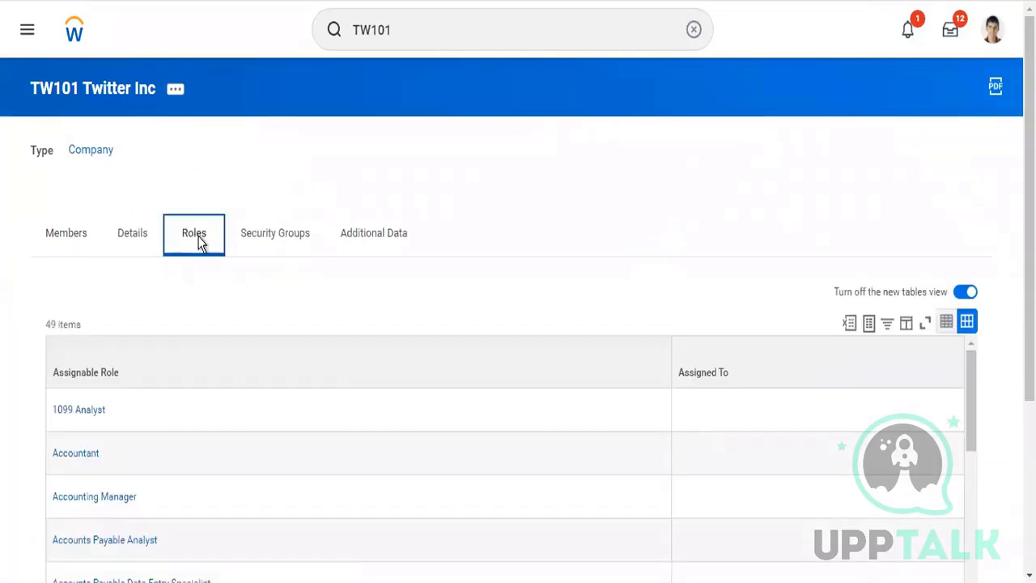
scroll(384, 536, down, 5)
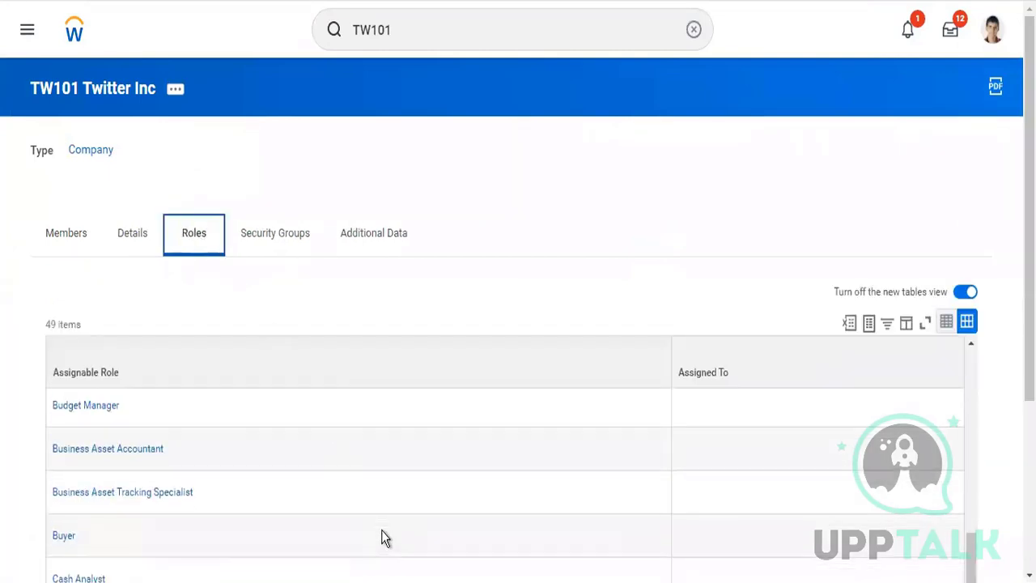
scroll(381, 536, down, 3)
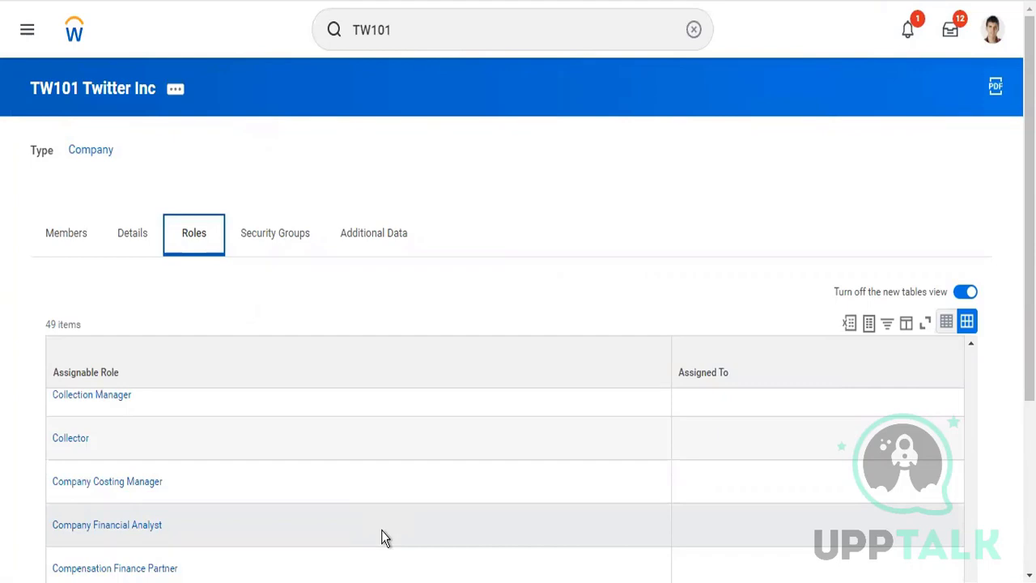
scroll(383, 537, up, 8)
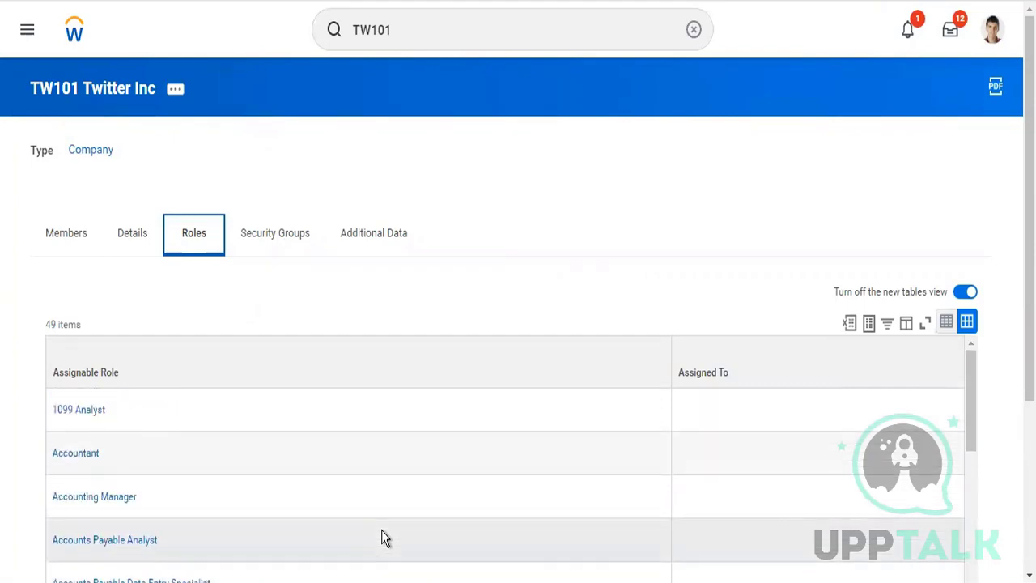
click(634, 550)
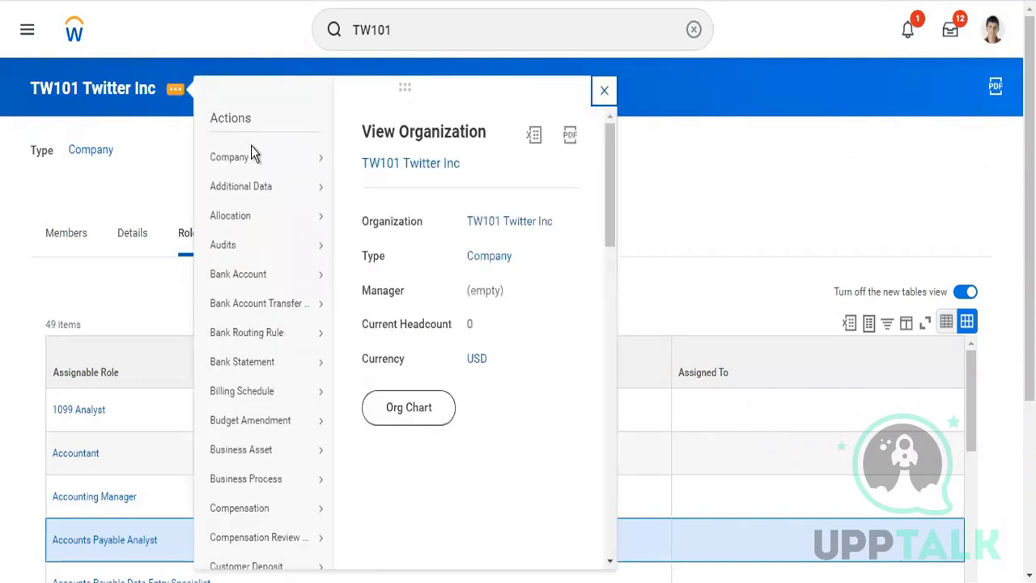
Open the Edit Company Contact Information task for TW101 Twitter Inc and view its organization summary
mouse_move(295, 167)
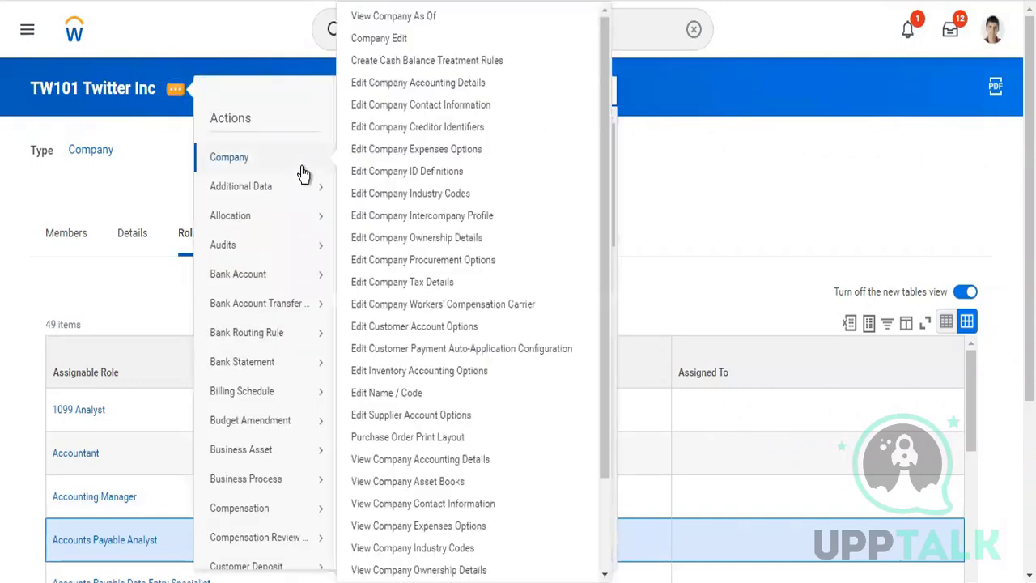
click(453, 106)
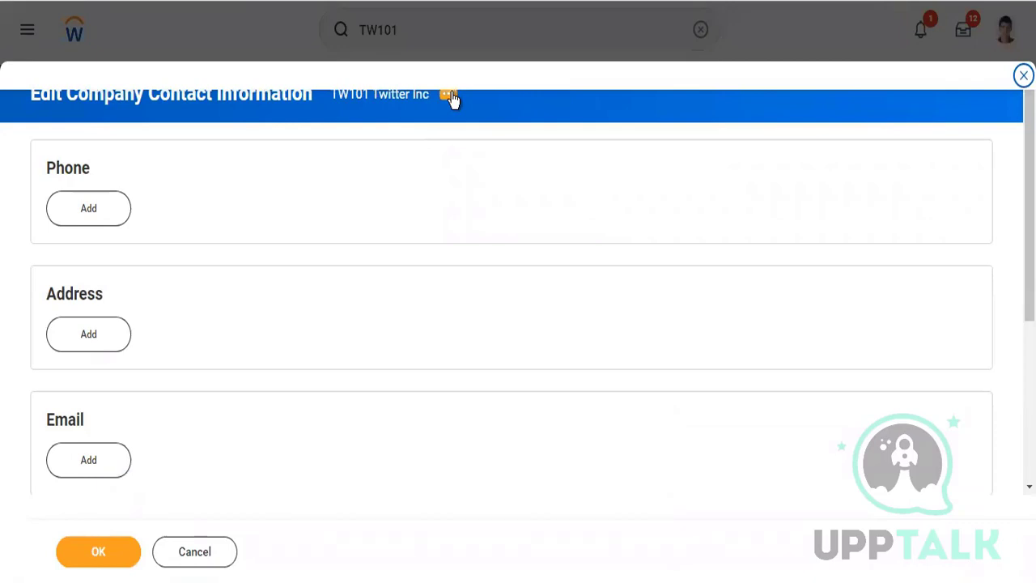
click(450, 95)
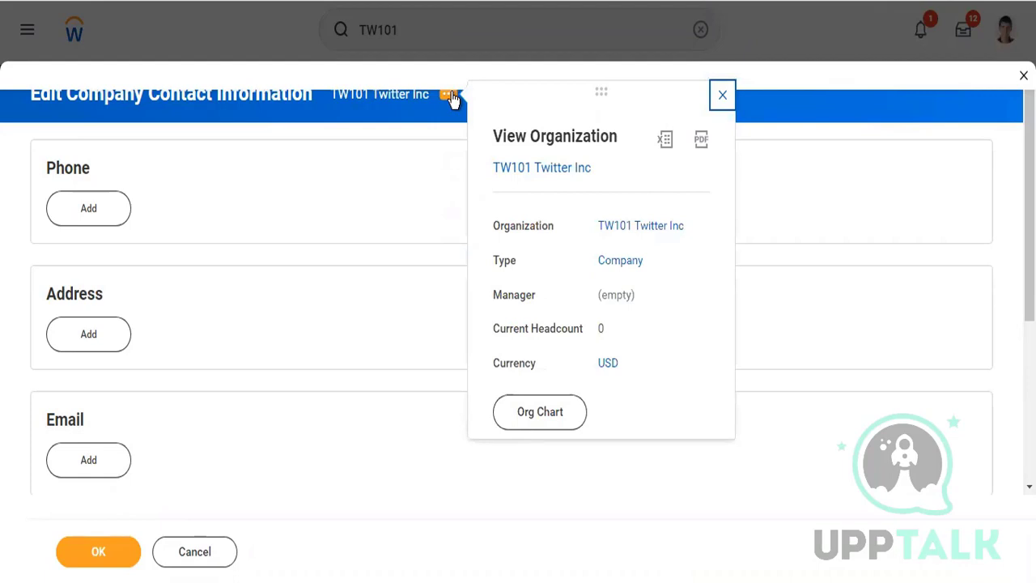
Add a phone entry to the company contact information with the phone device Mobile and mark it as primary
click(84, 226)
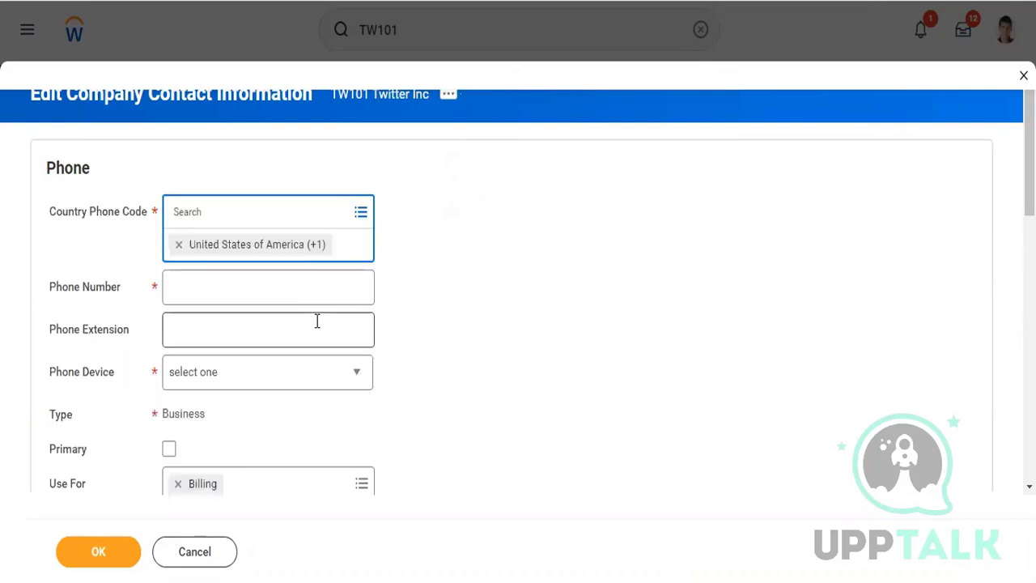
click(201, 283)
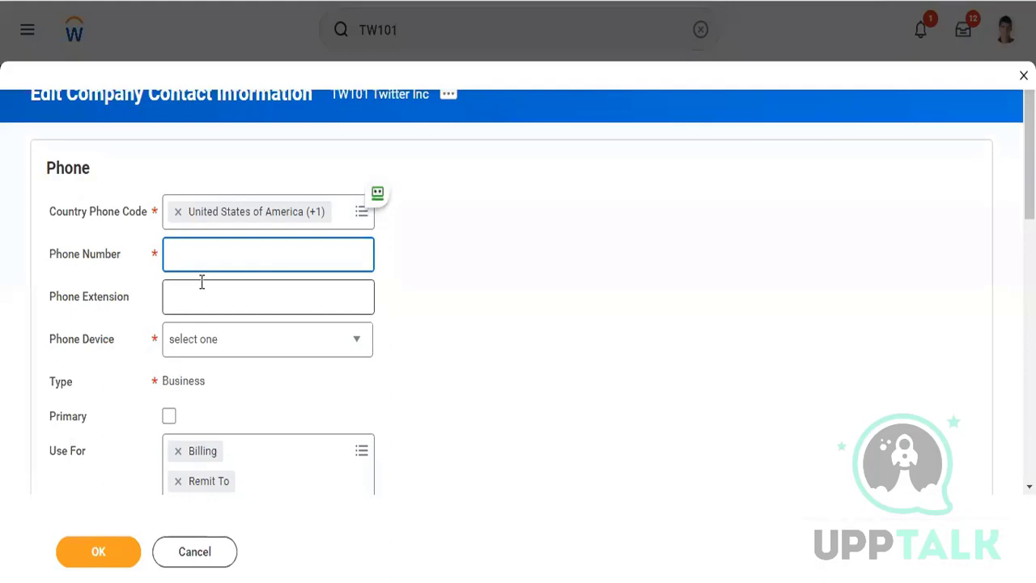
click(202, 282)
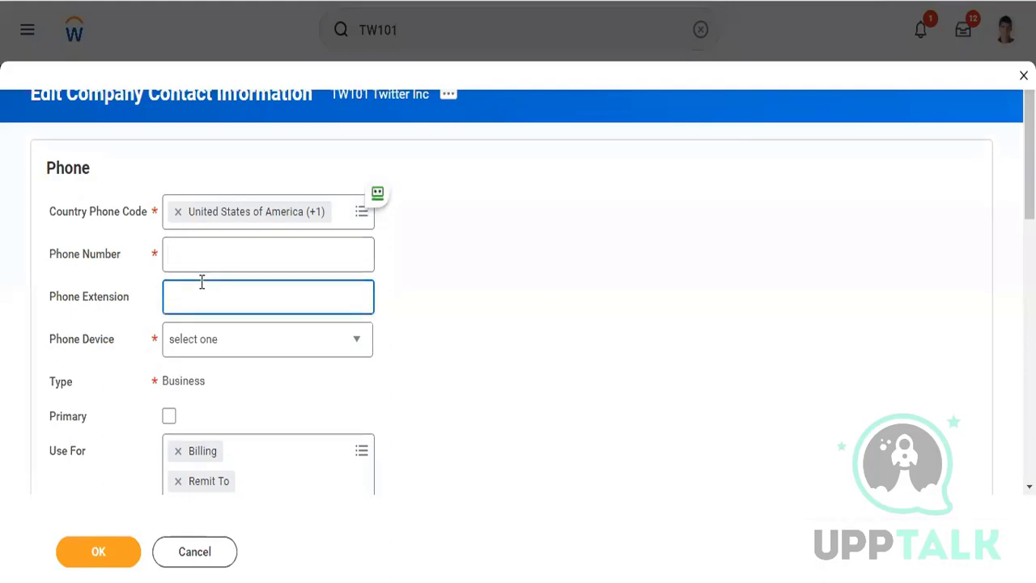
click(208, 345)
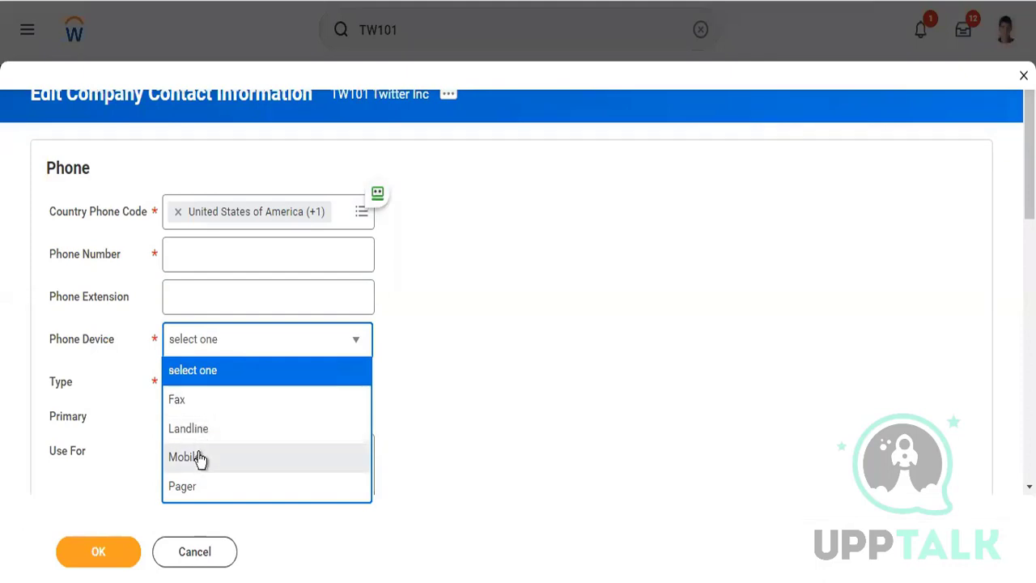
click(200, 458)
click(200, 458)
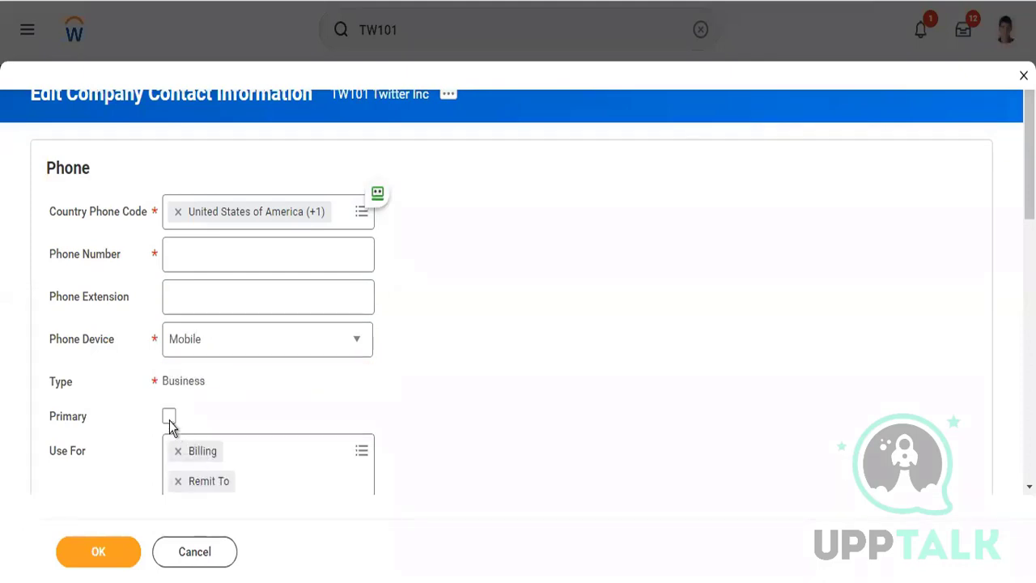
click(168, 417)
scroll(301, 393, down, 3)
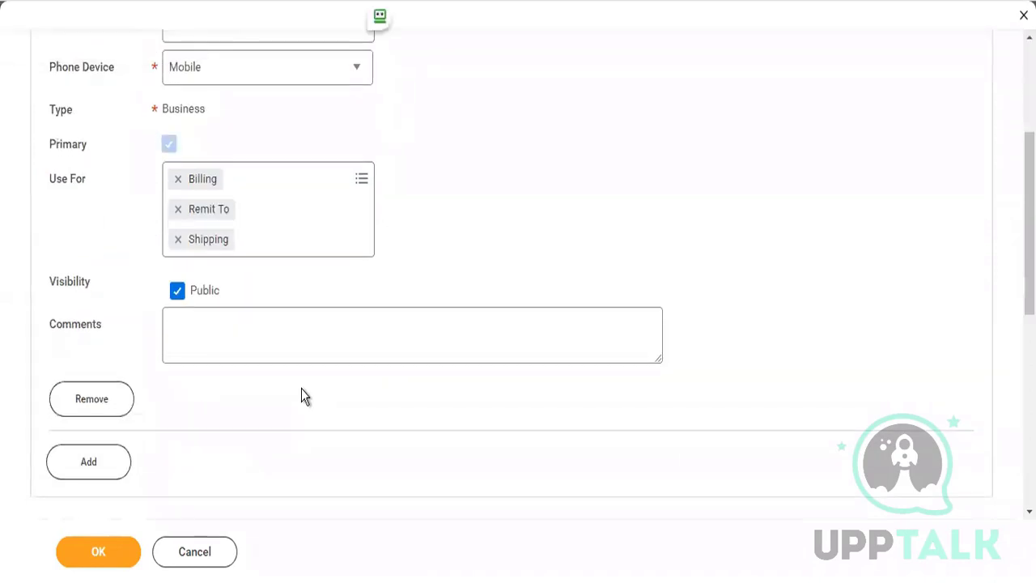
Add a United States of America address entry to the company contact information and go through its address, city, state and postal code fields
scroll(301, 396, down, 3)
click(55, 356)
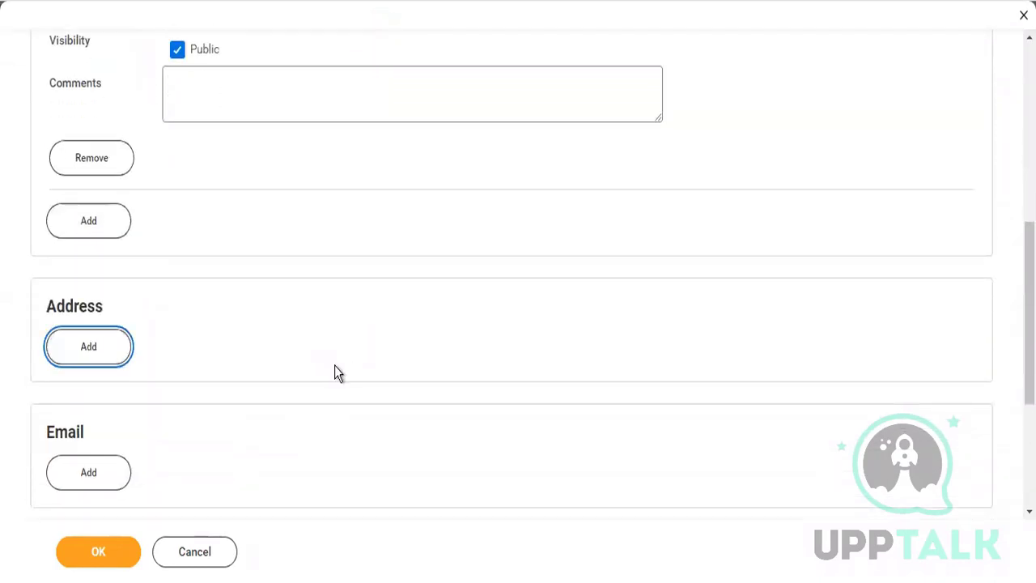
click(174, 445)
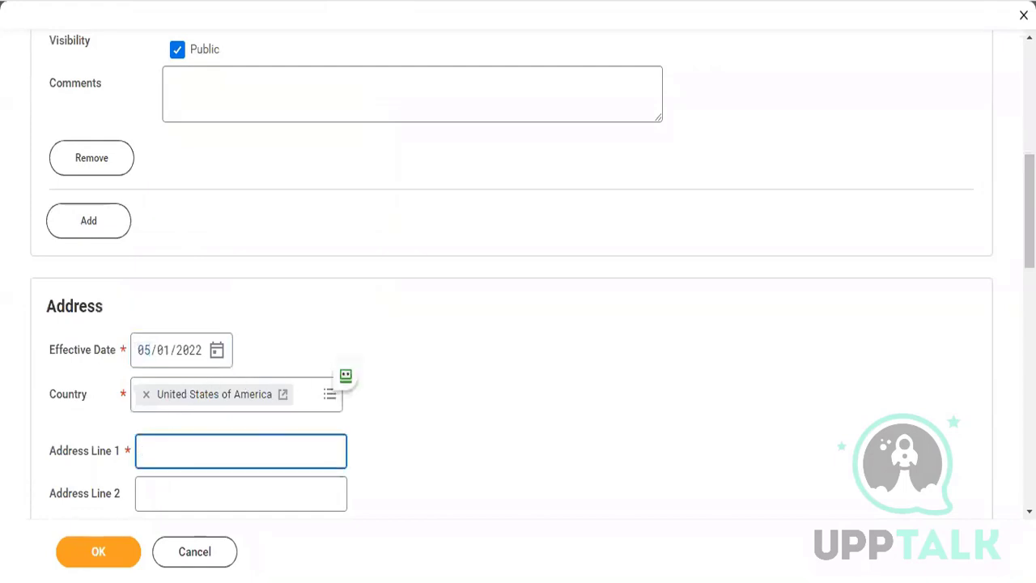
click(178, 494)
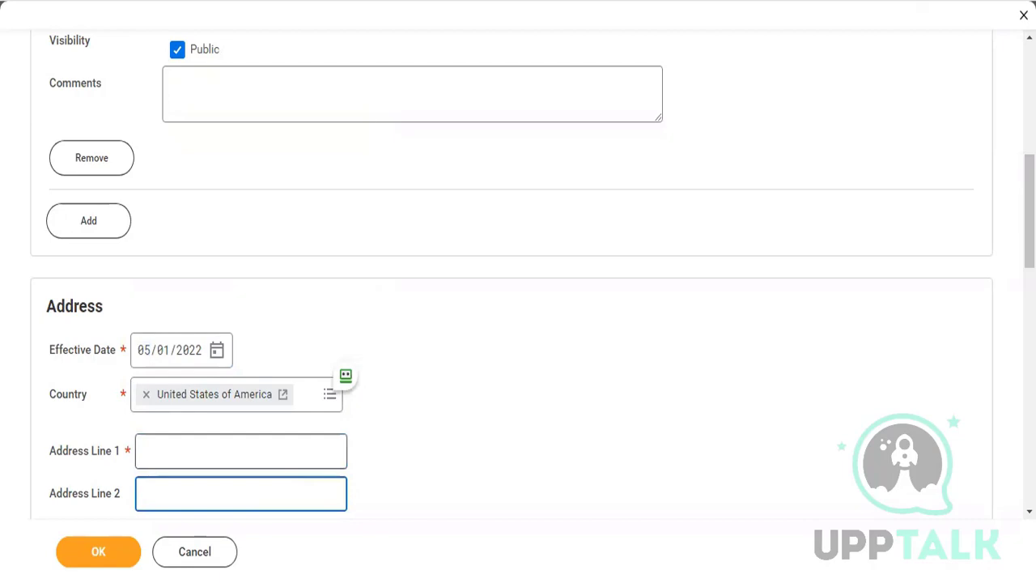
scroll(171, 453, down, 5)
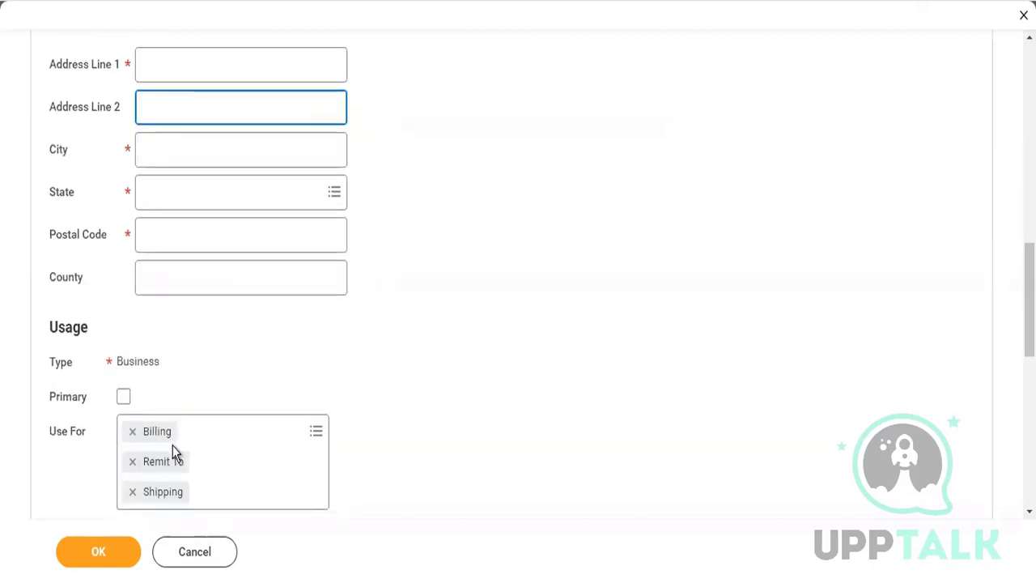
click(144, 151)
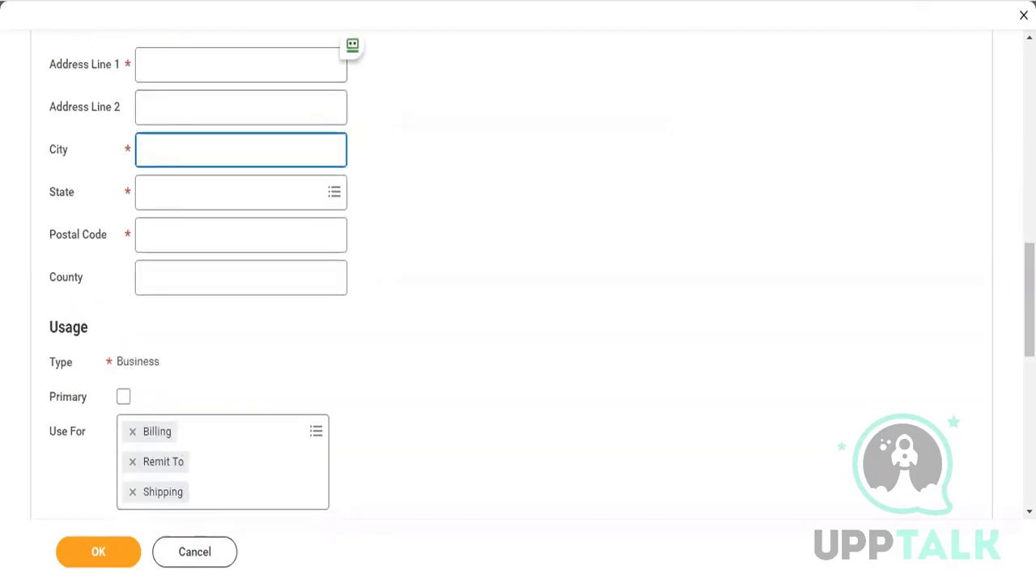
key(Tab)
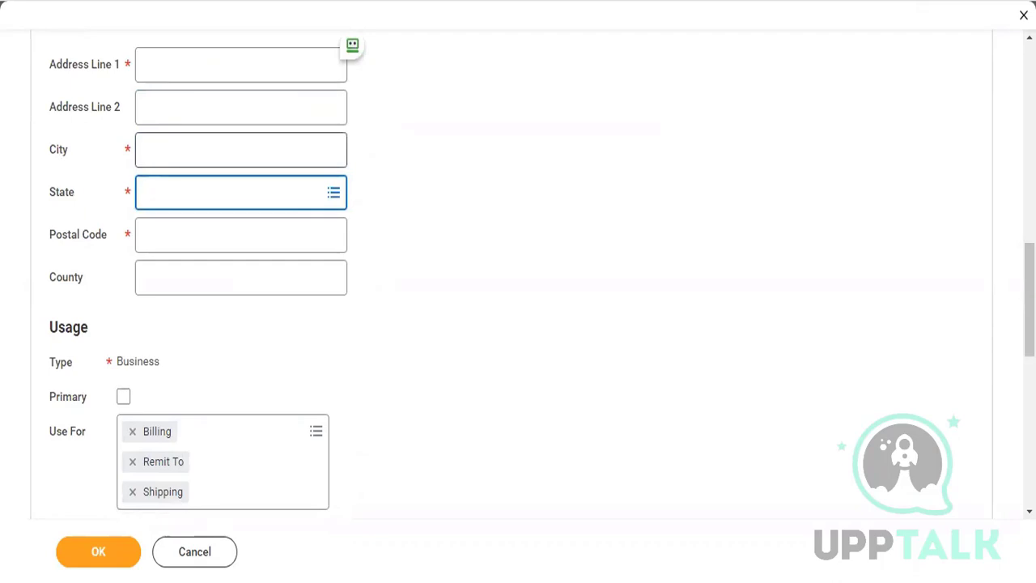
key(Return)
key(Escape)
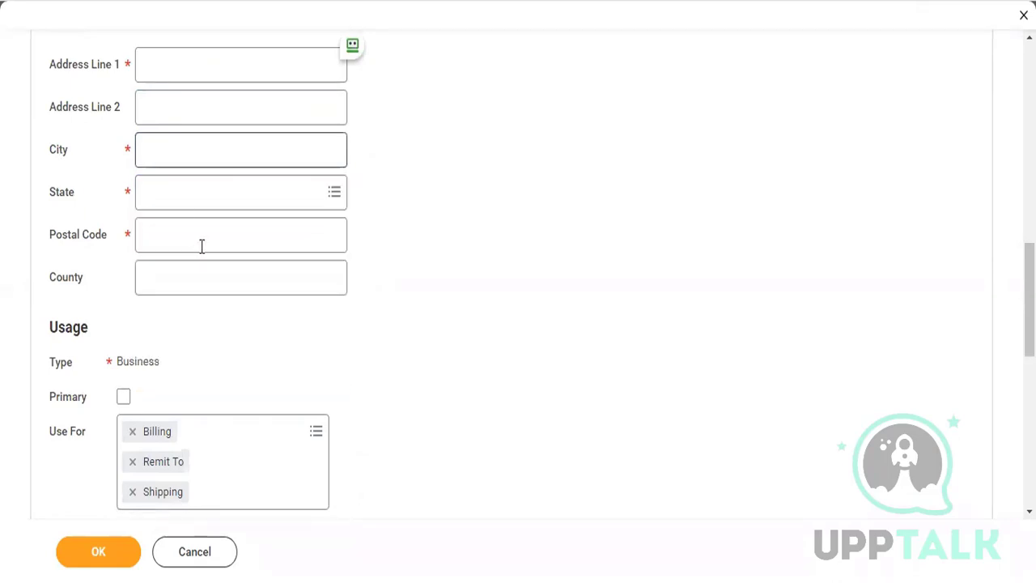
click(181, 229)
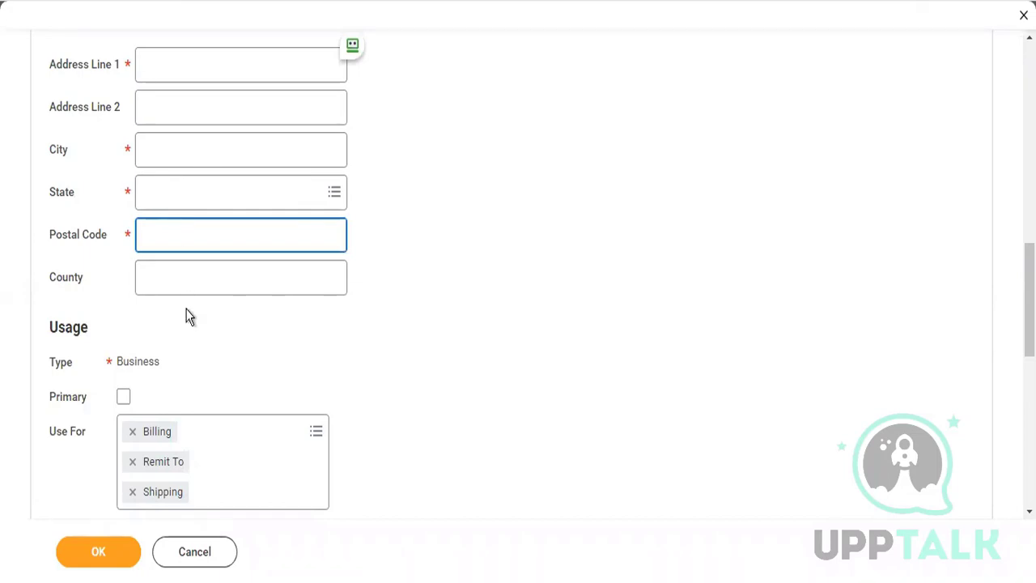
Mark the address as primary and add Mailing, Other - Business, Storage, Street Address and Tax Reporting to its uses
scroll(186, 316, down, 2)
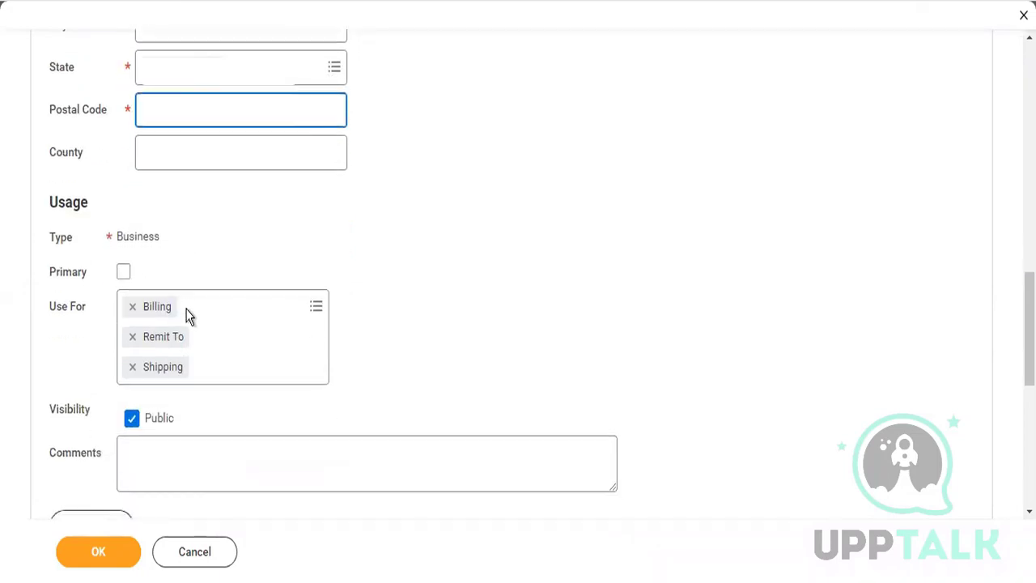
click(123, 274)
click(280, 308)
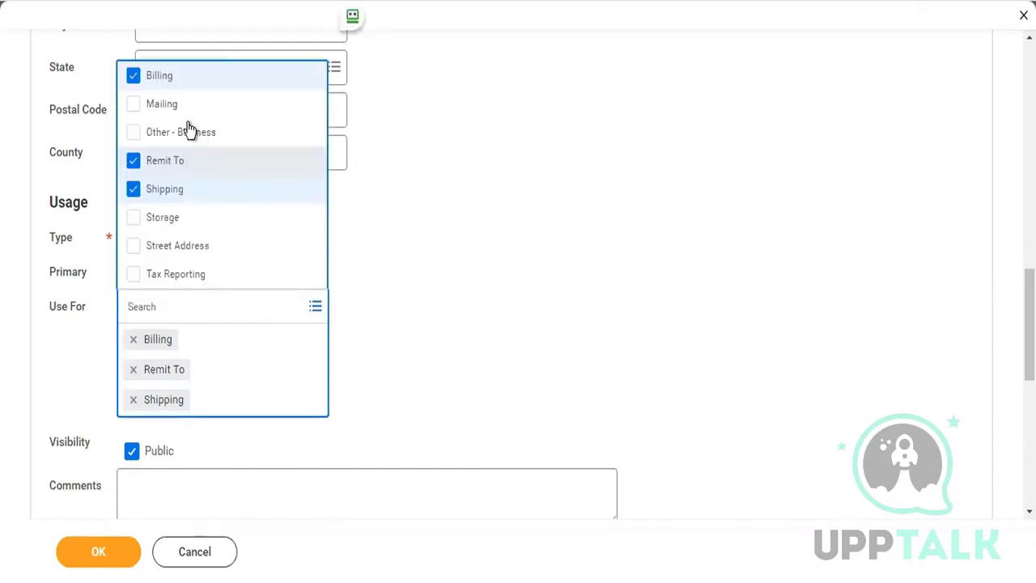
click(173, 107)
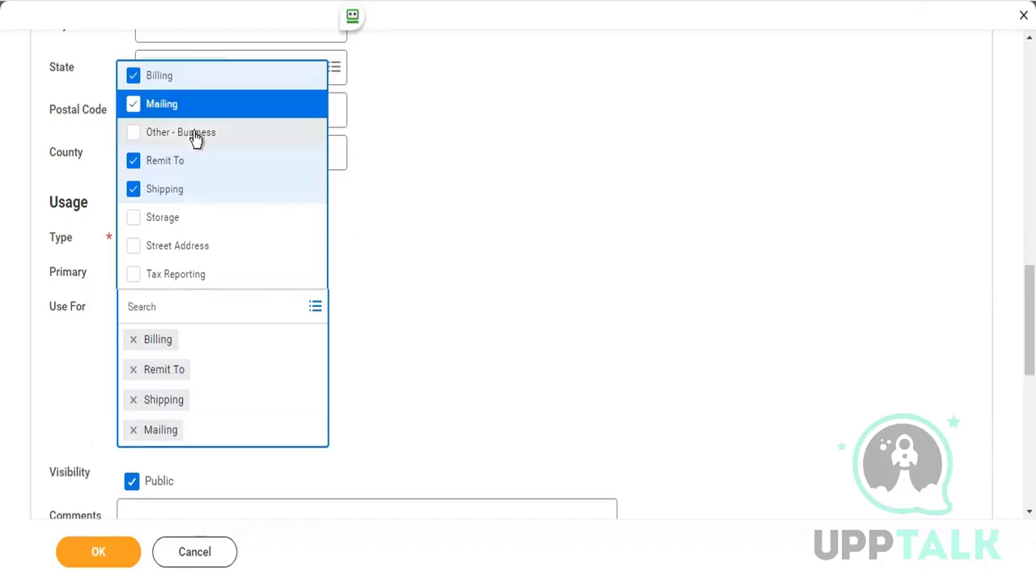
click(193, 136)
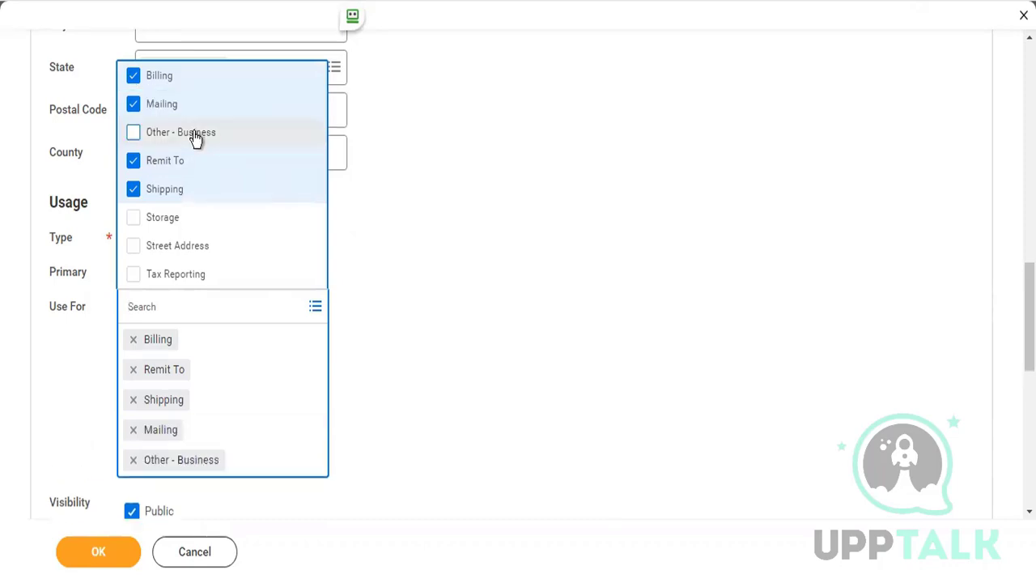
click(173, 230)
click(178, 251)
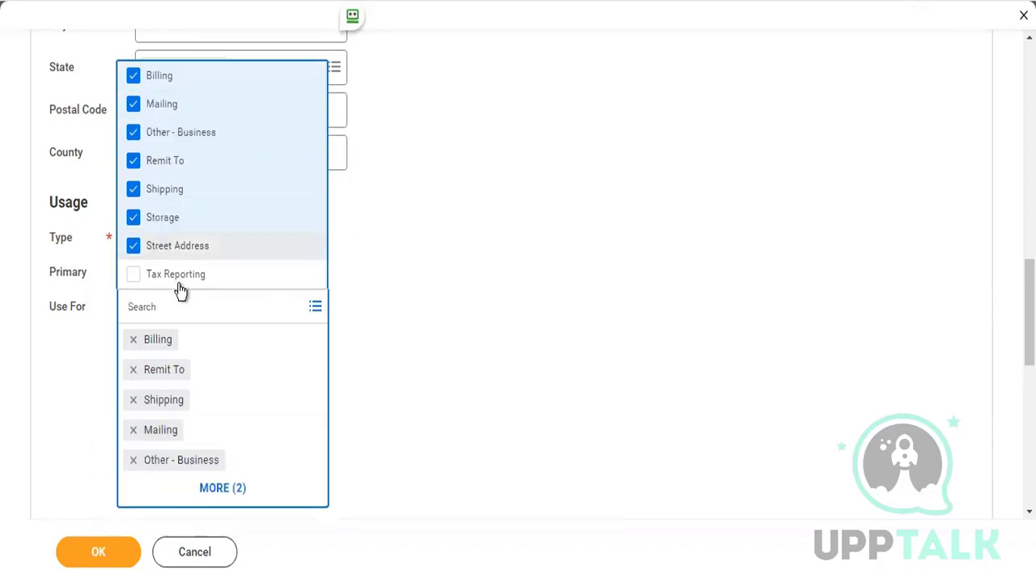
click(178, 283)
click(373, 366)
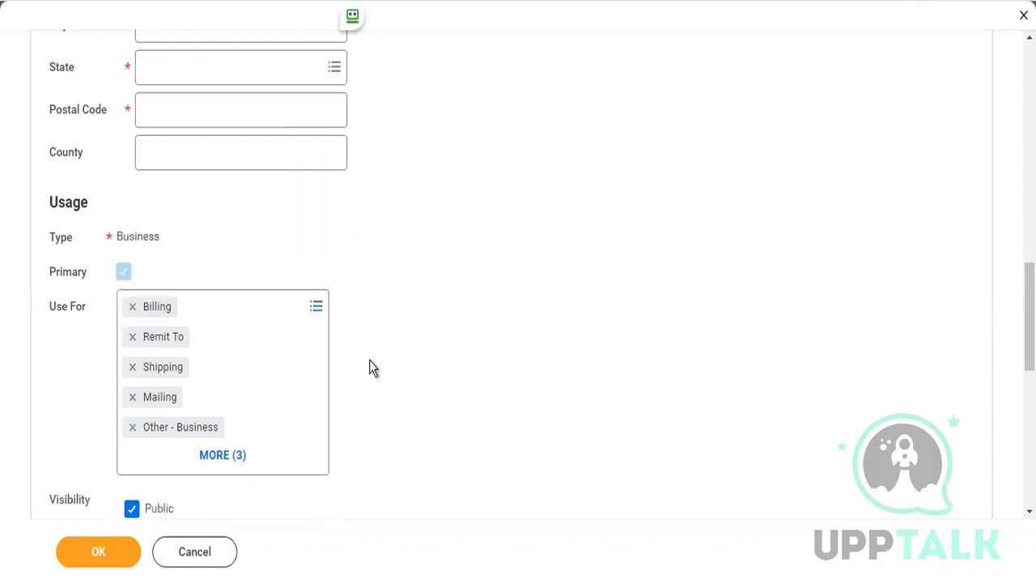
Add an email entry to the company contact information and mark it as primary
scroll(370, 365, down, 5)
scroll(274, 273, up, 2)
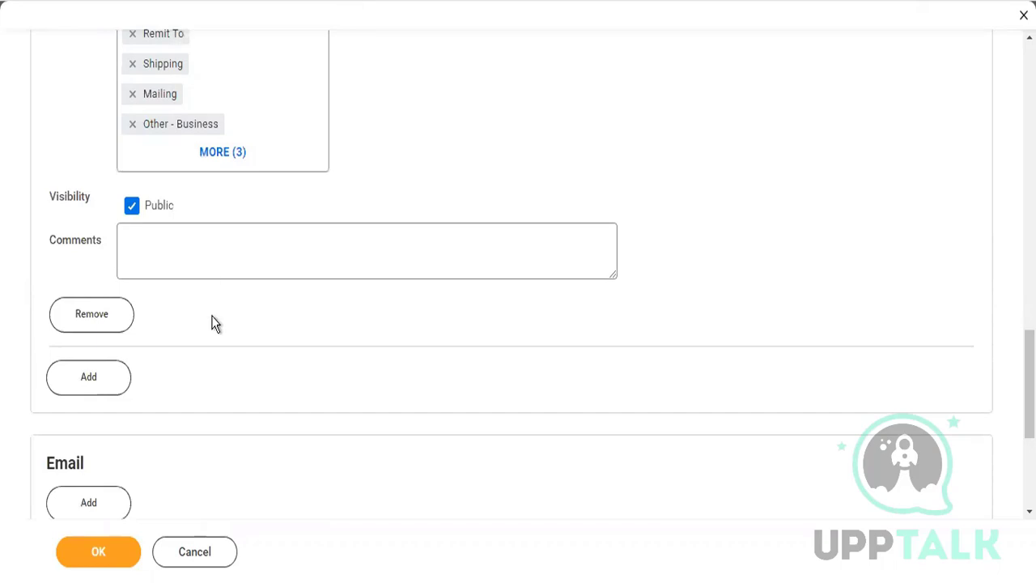
scroll(213, 321, down, 1)
click(98, 433)
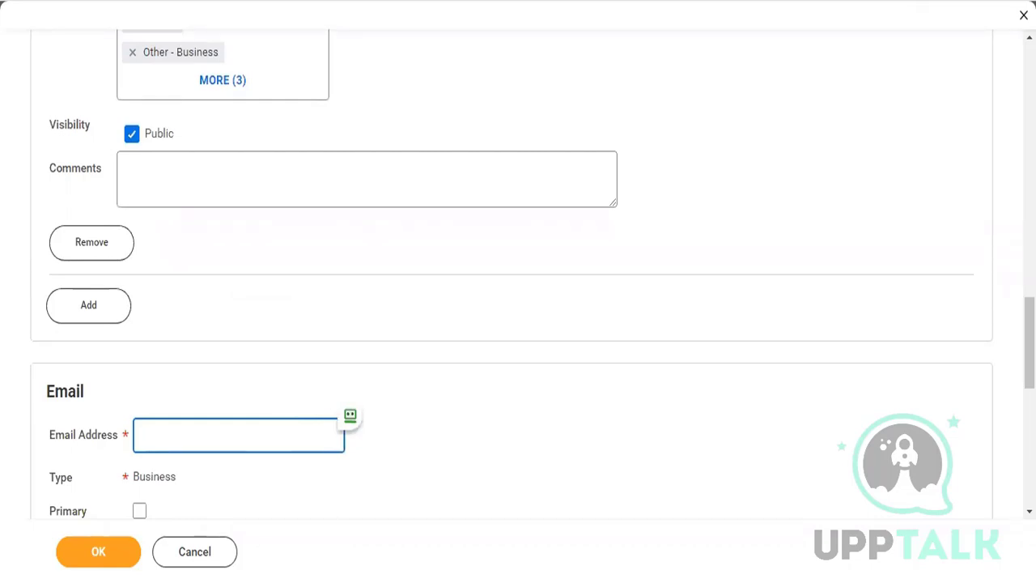
click(139, 511)
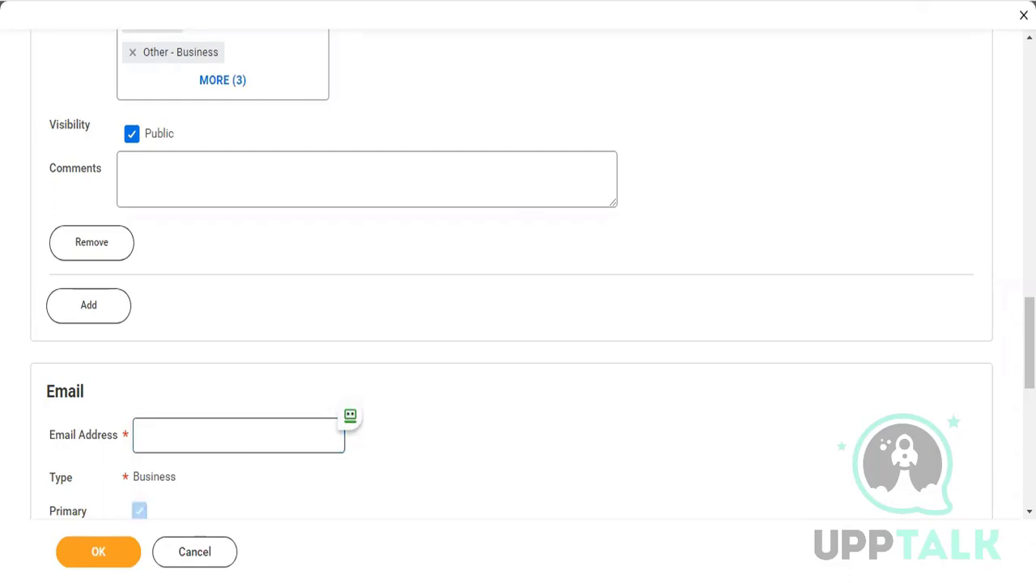
Add Procurement to the email entry's uses and submit the company contact information
scroll(272, 438, down, 5)
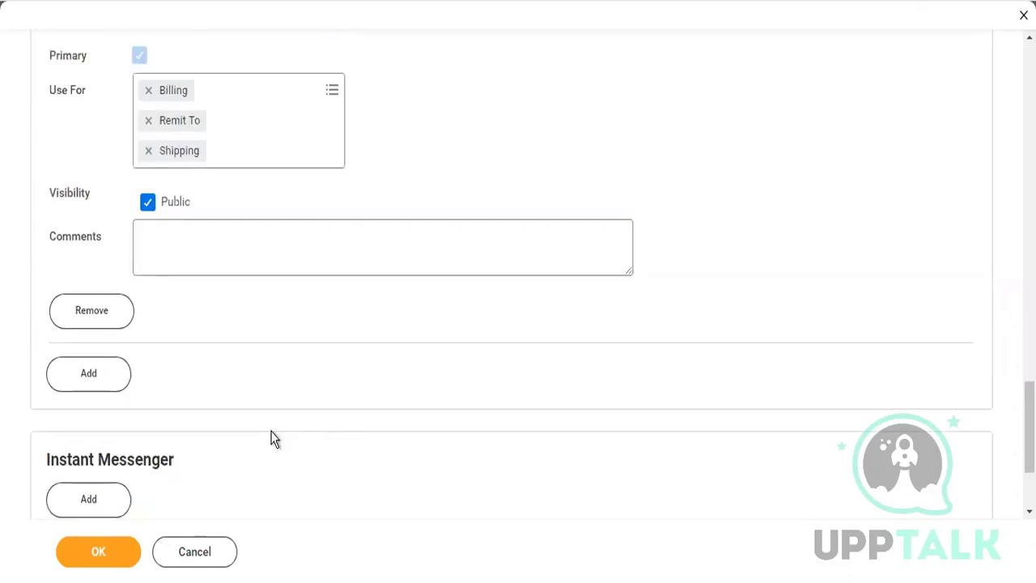
click(275, 98)
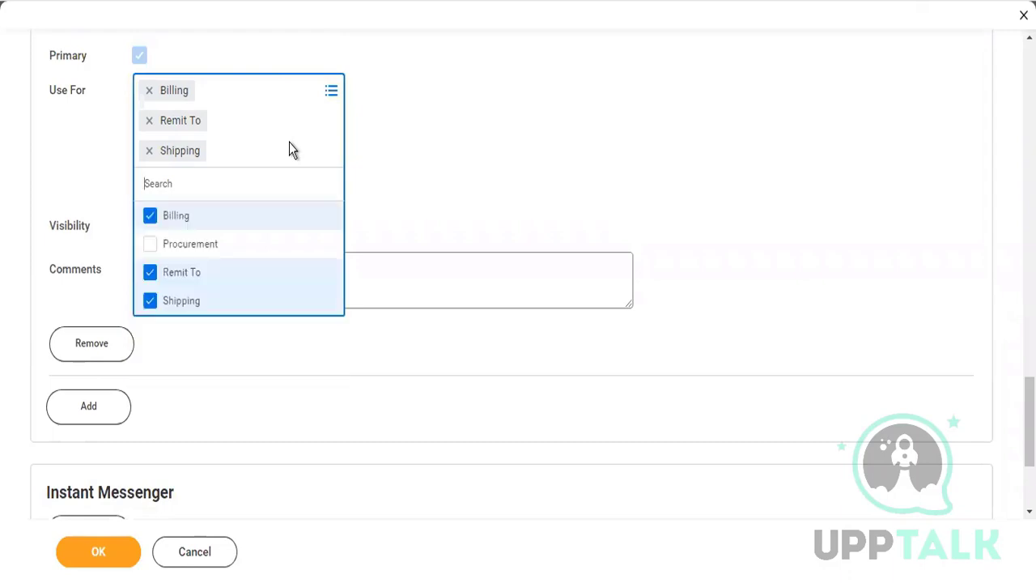
click(191, 242)
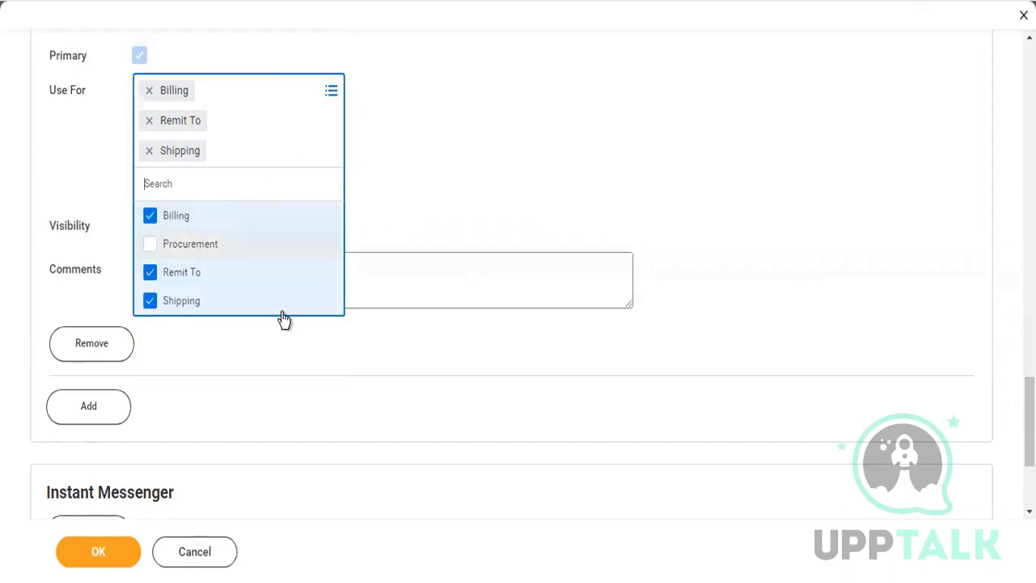
click(407, 241)
scroll(405, 238, down, 3)
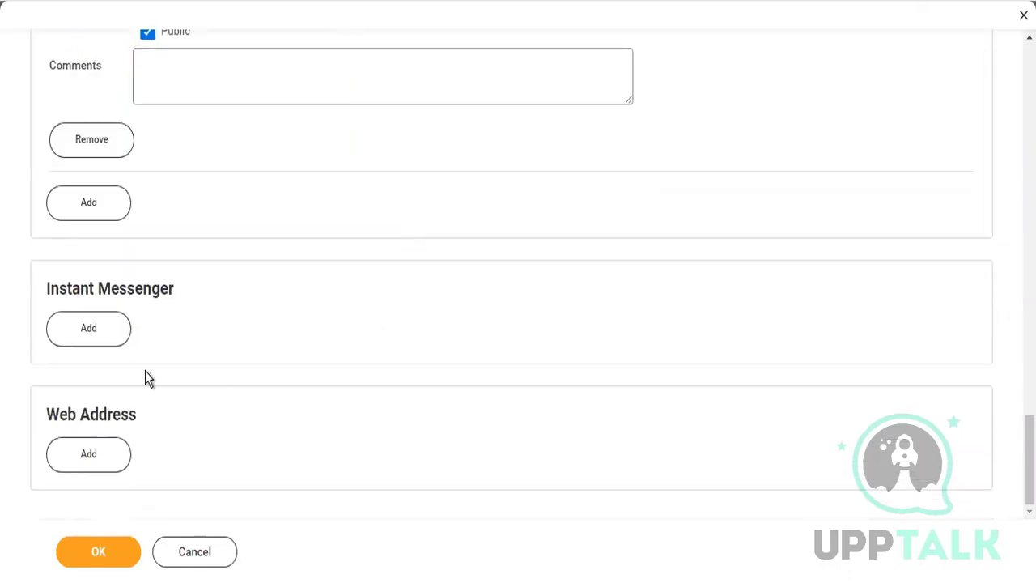
click(120, 554)
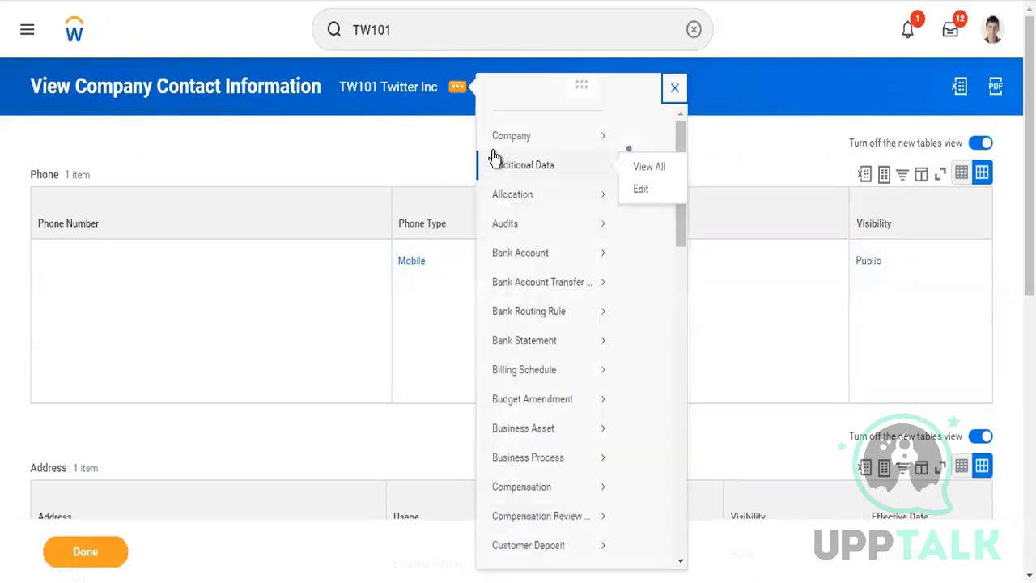
Open the Edit Company Ownership Details task for TW101 Twitter Inc with the effective date 05/01/2022
mouse_move(503, 157)
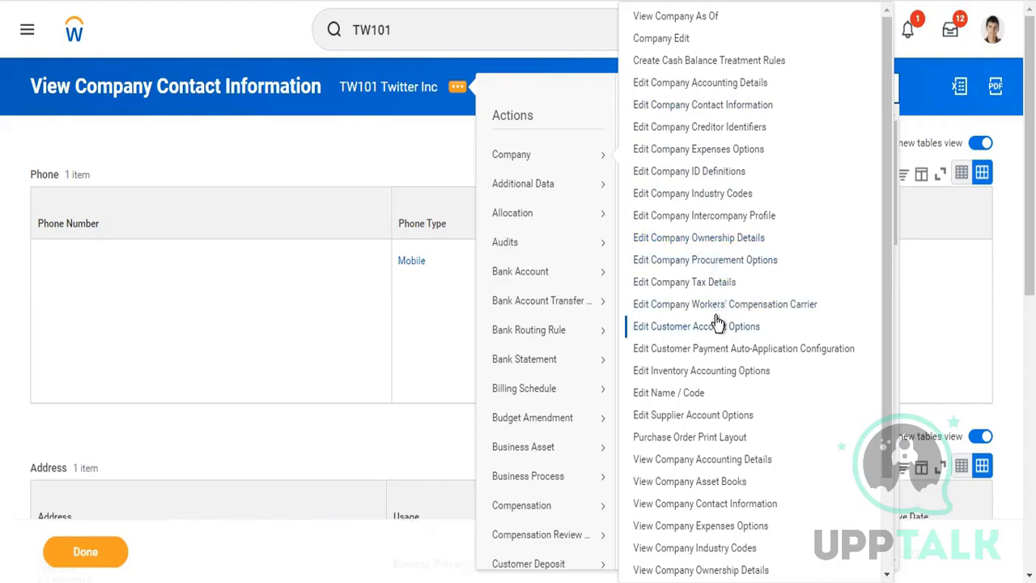
click(704, 237)
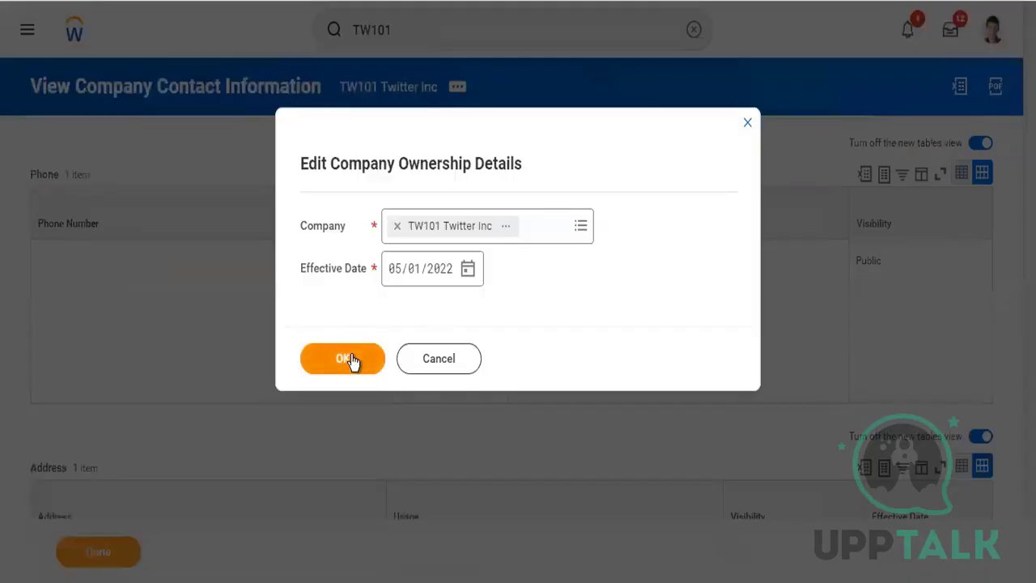
click(352, 359)
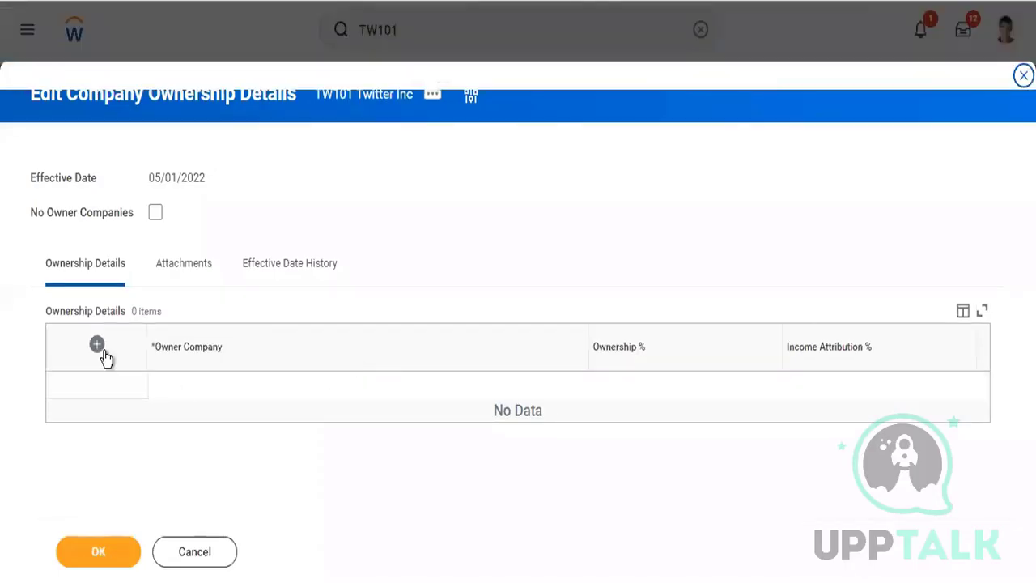
Add an ownership row with Global Modern Services, Inc. (USA) as the owner company
click(102, 350)
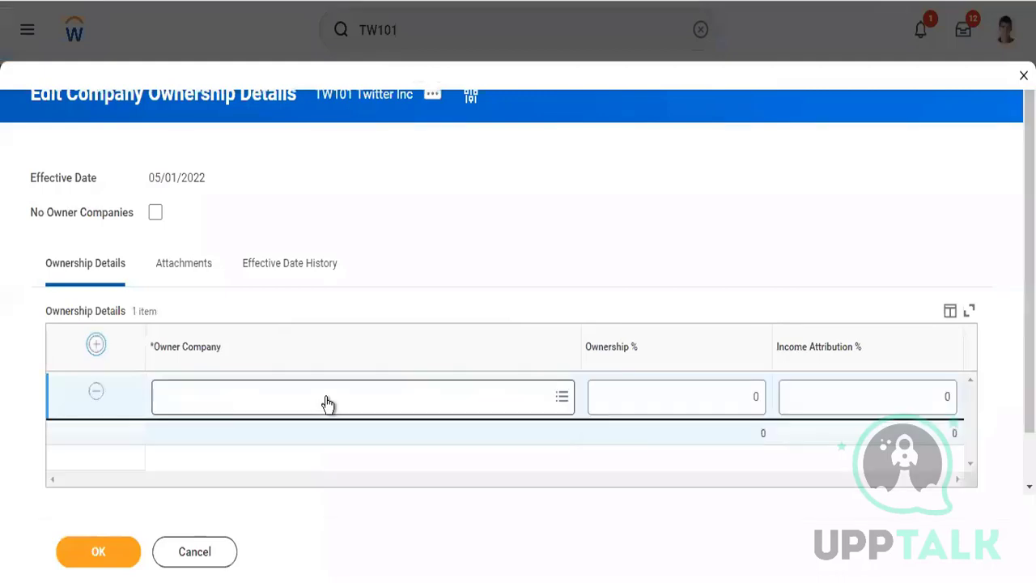
click(327, 396)
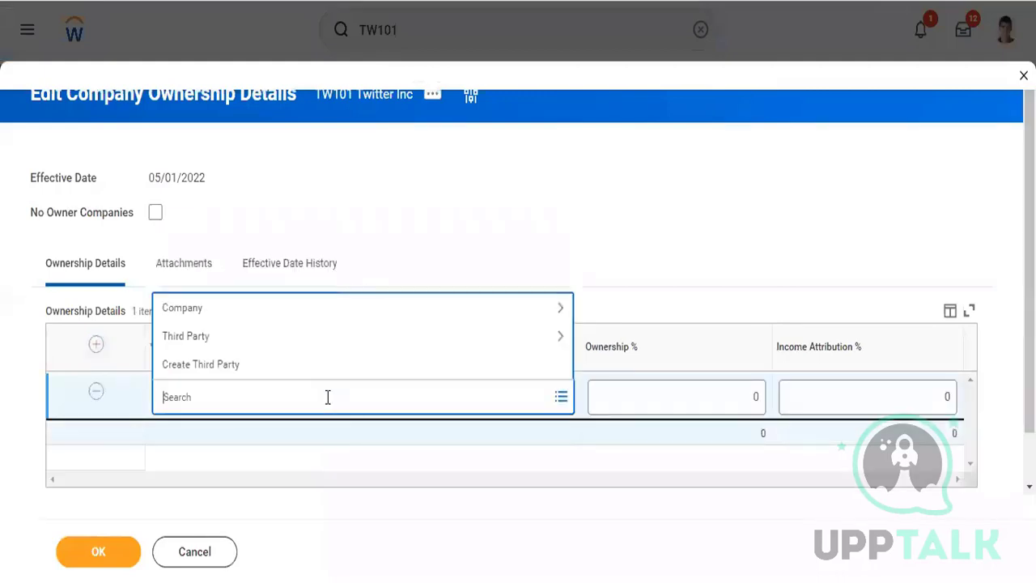
text(gms usa)
key(Return)
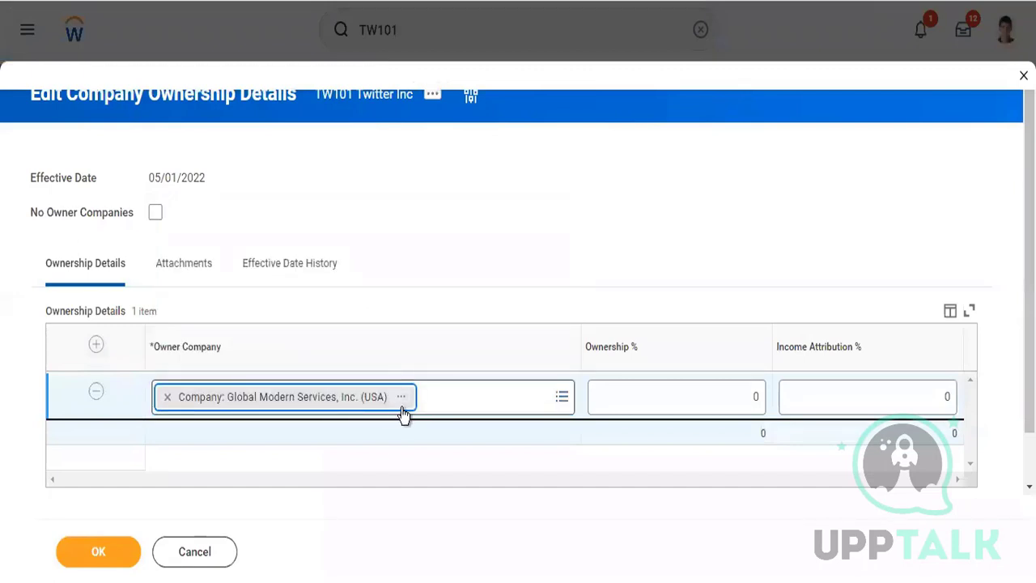
Set the owner company's ownership and income attribution to 100 percent each, submit the ownership details and return to the company
click(708, 403)
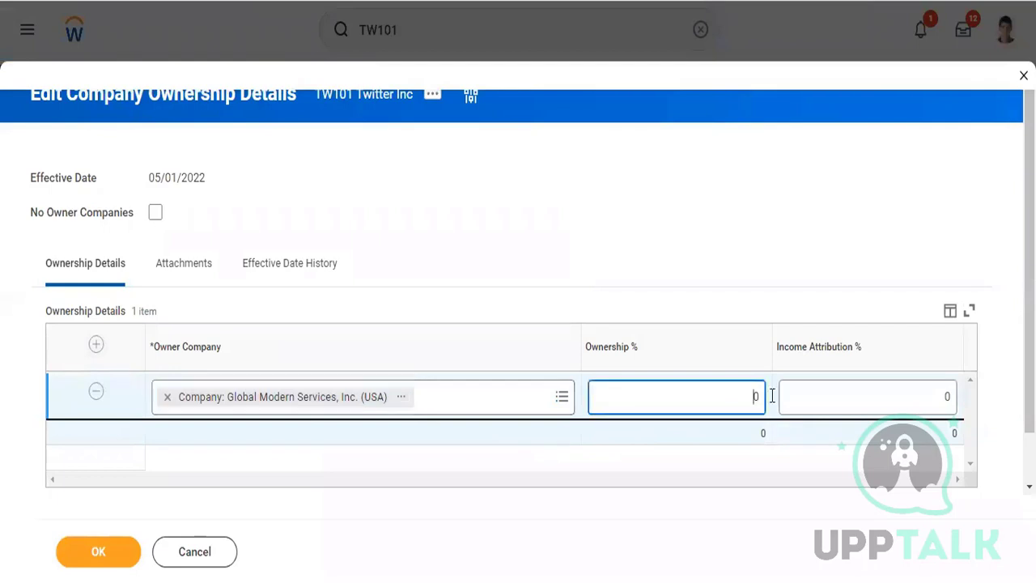
text(100)
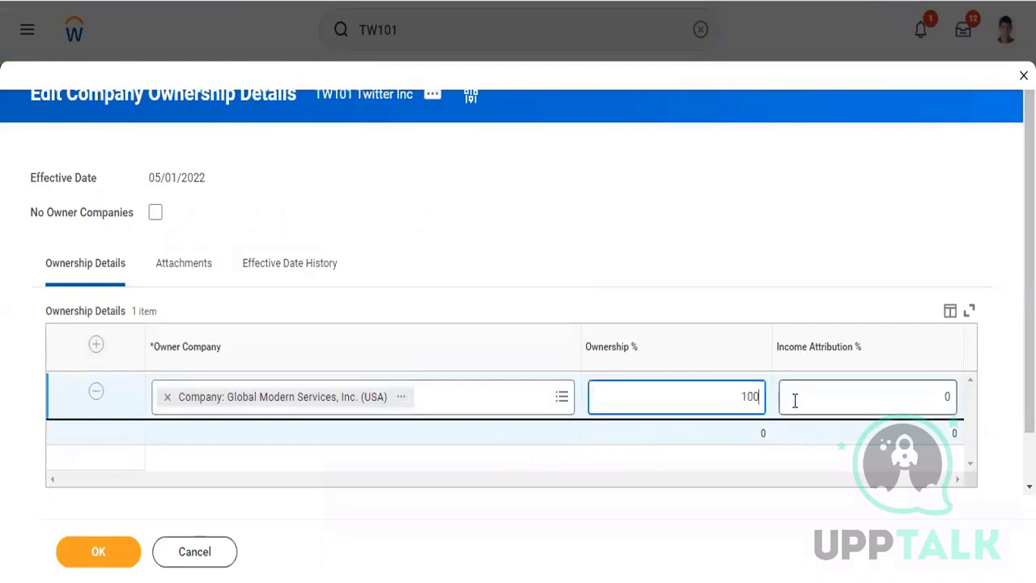
click(795, 401)
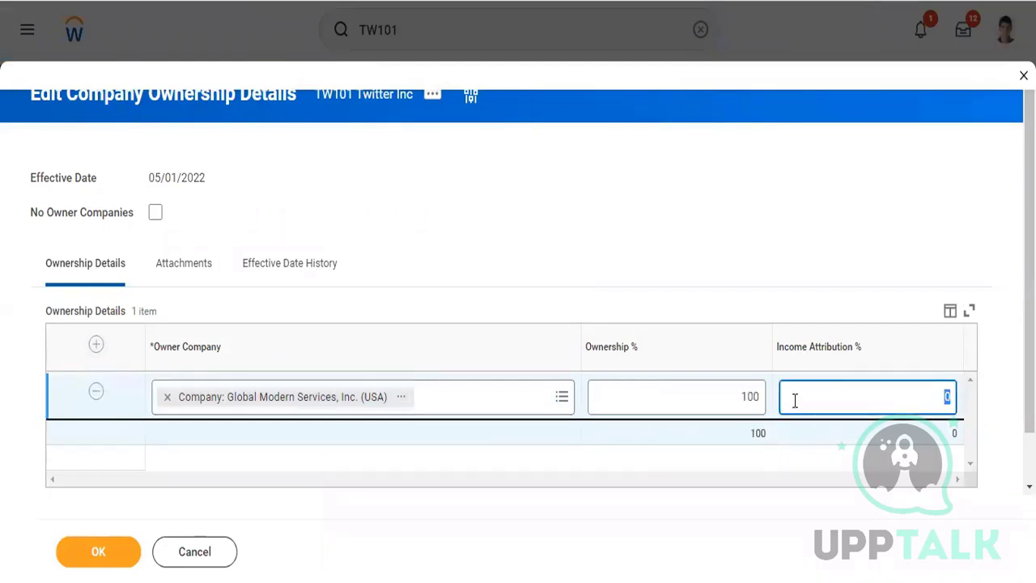
text(100)
key(Tab)
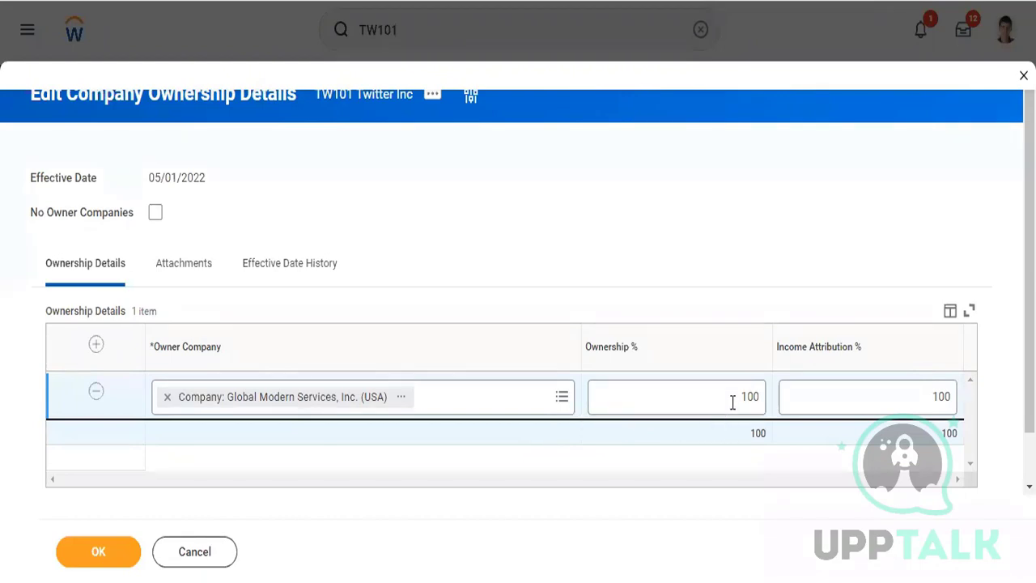
drag(732, 402, 779, 409)
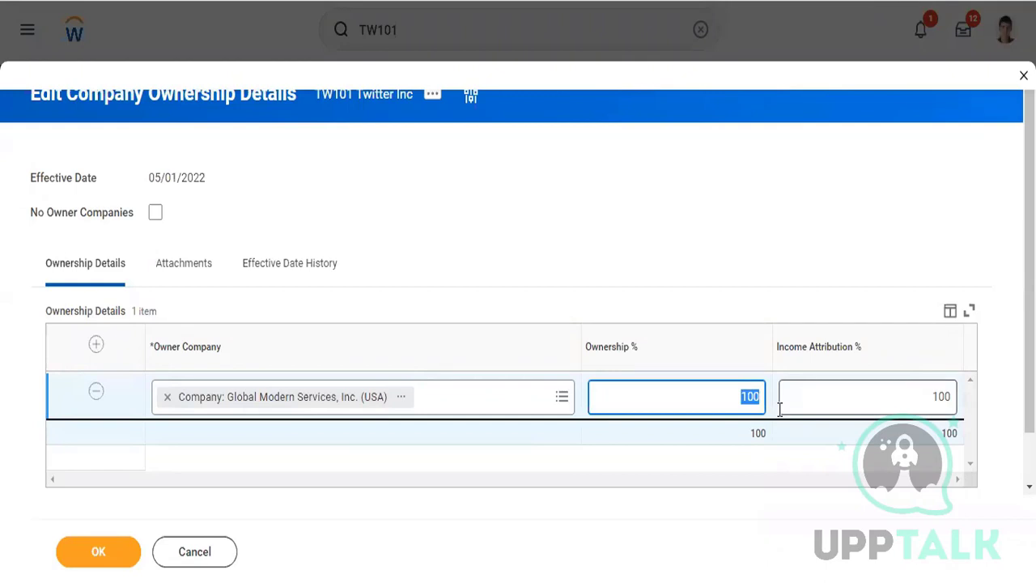
click(111, 554)
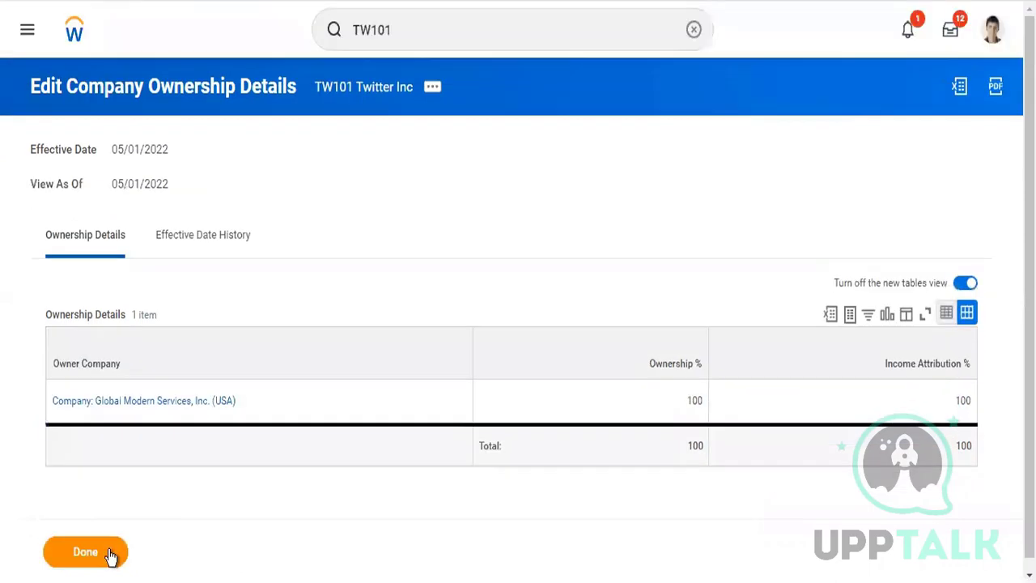
click(111, 554)
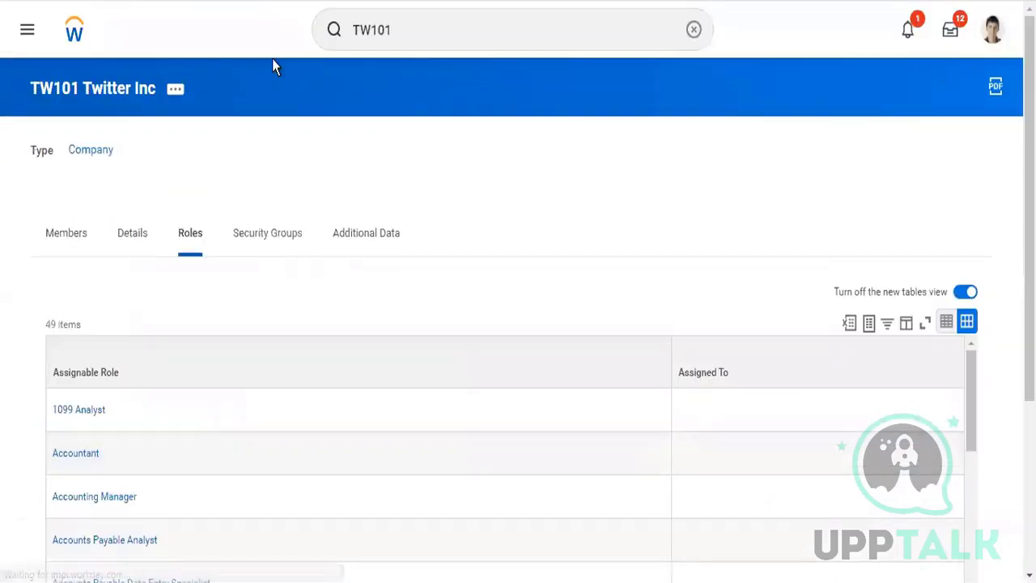
Open the Edit Company Tax Details task for TW101 Twitter Inc
click(175, 89)
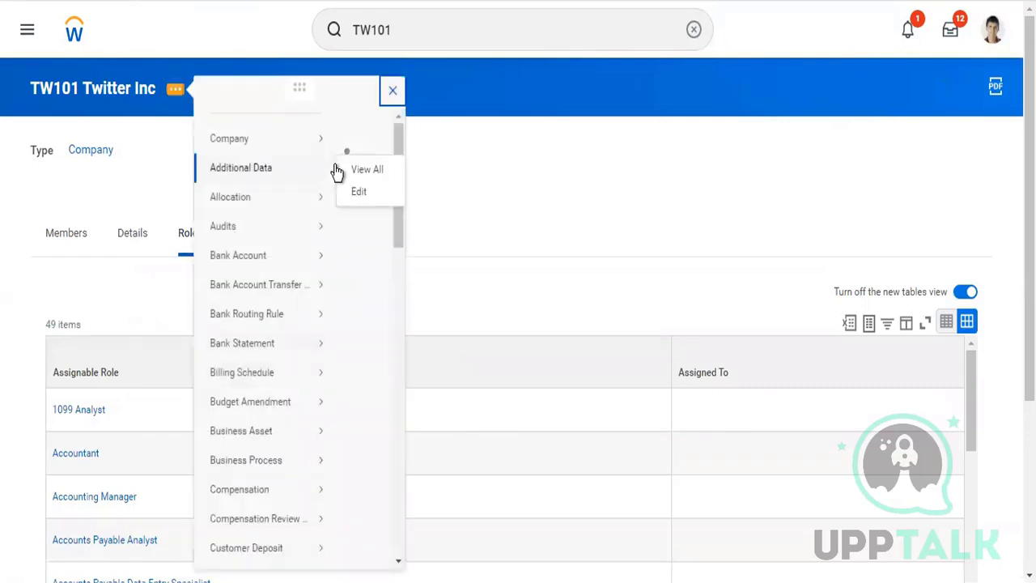
mouse_move(308, 165)
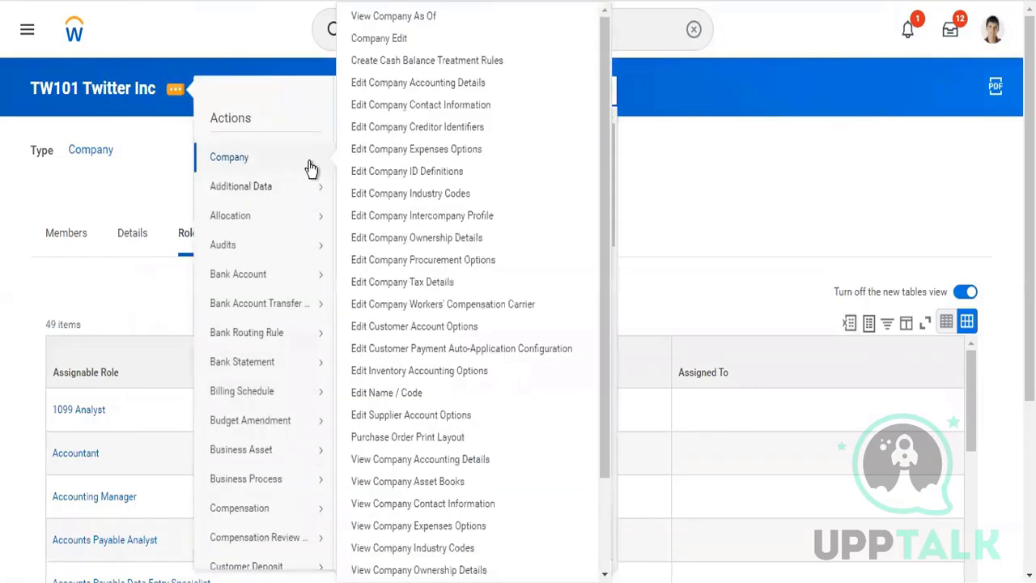
click(433, 285)
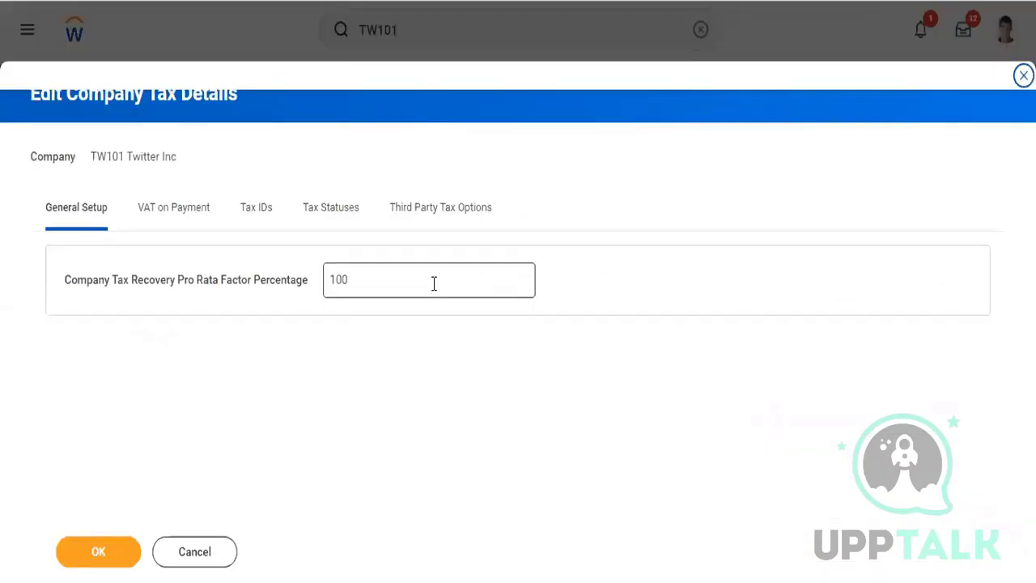
Add a tax ID row to the company's tax details with United States of America as the country
click(252, 209)
click(79, 292)
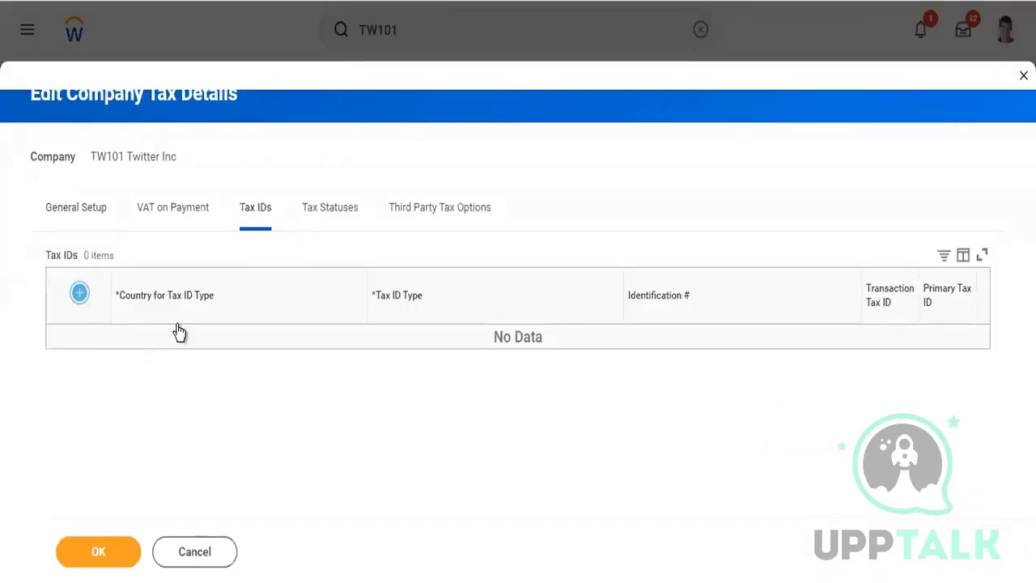
click(227, 353)
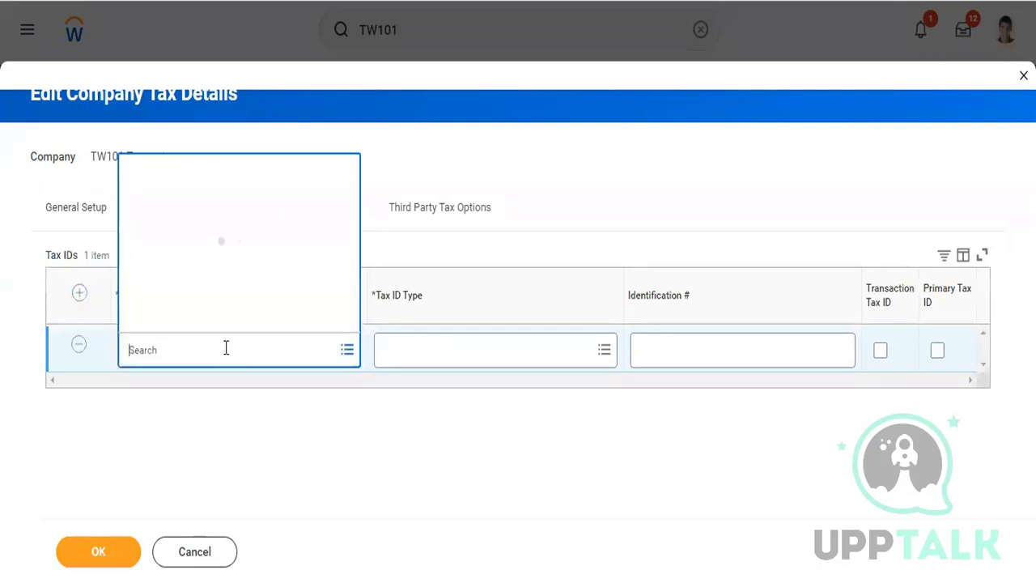
text(usa)
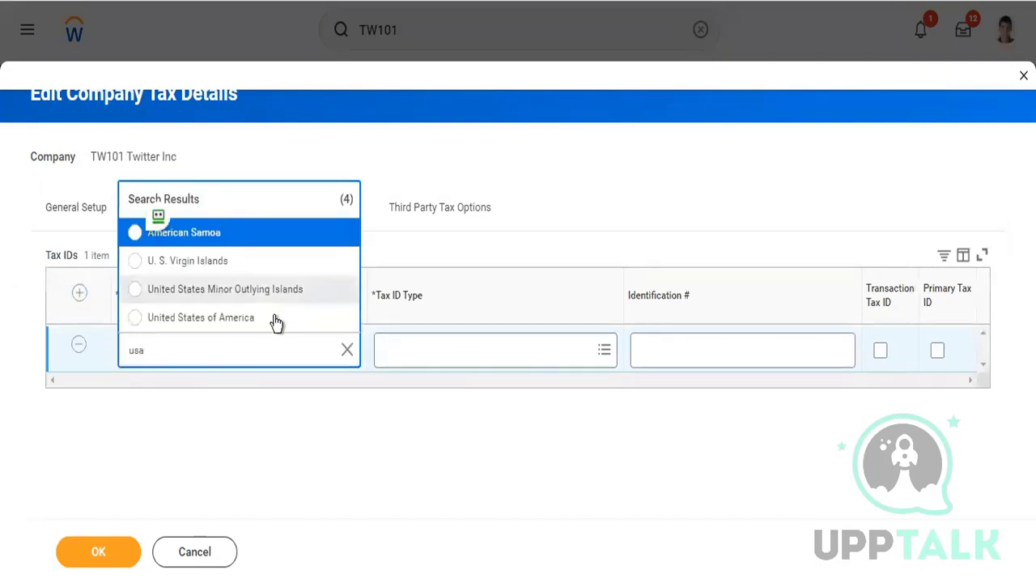
click(250, 318)
Set the row's tax ID type to Employer ID Number, enter the identification number and mark it as the primary tax ID
click(466, 357)
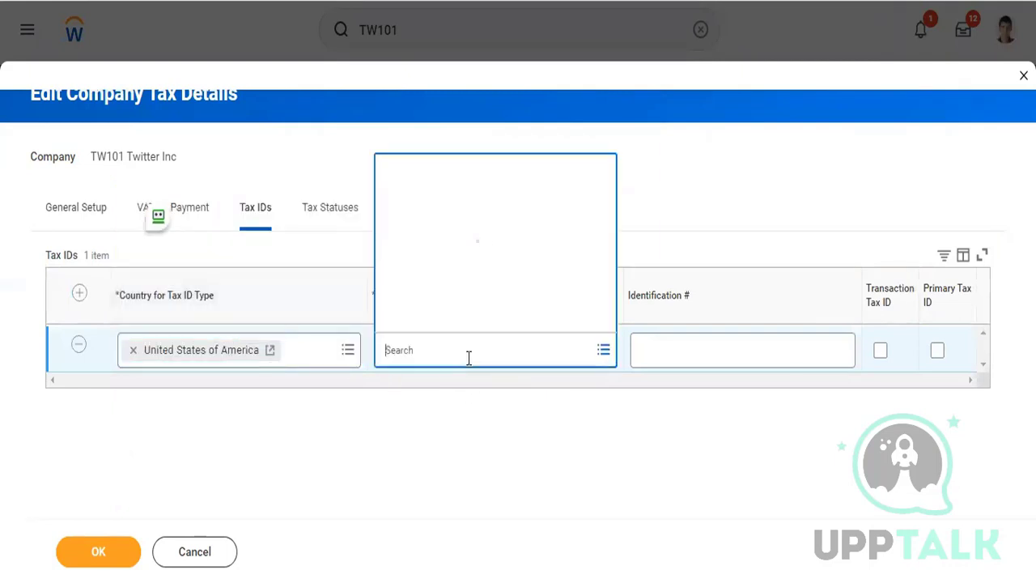
text(121313)
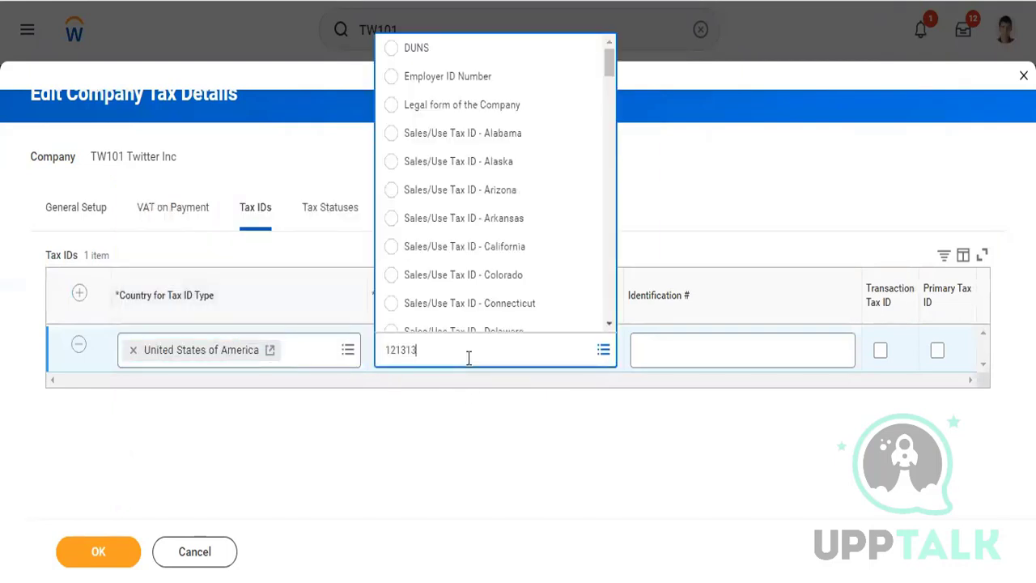
click(434, 79)
click(742, 350)
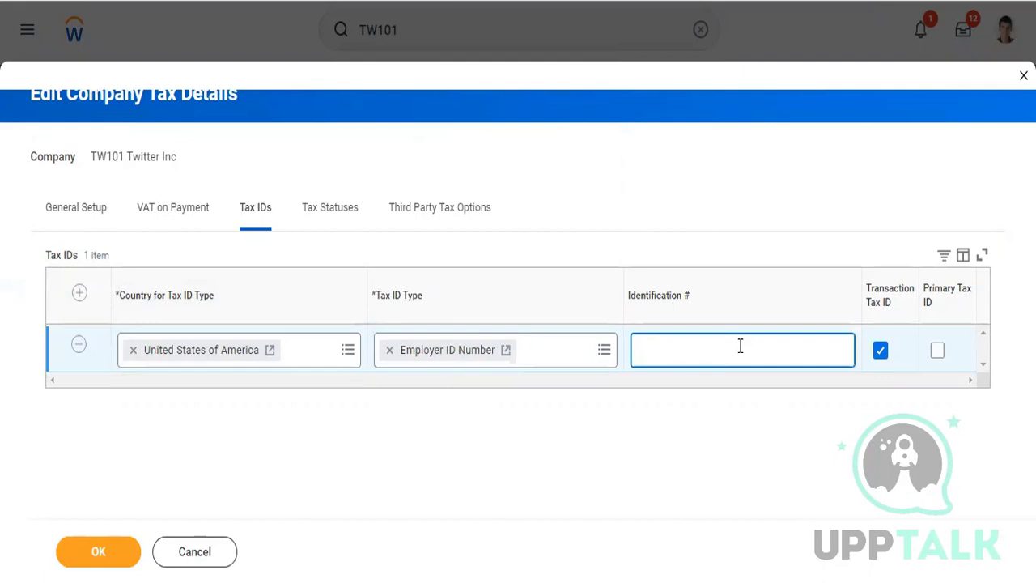
text(11561651)
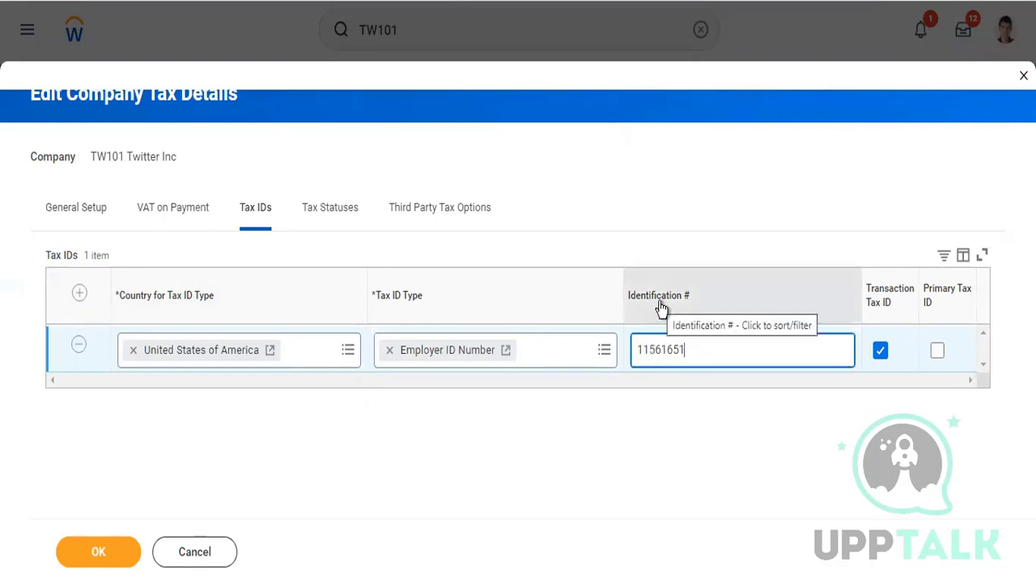
click(937, 349)
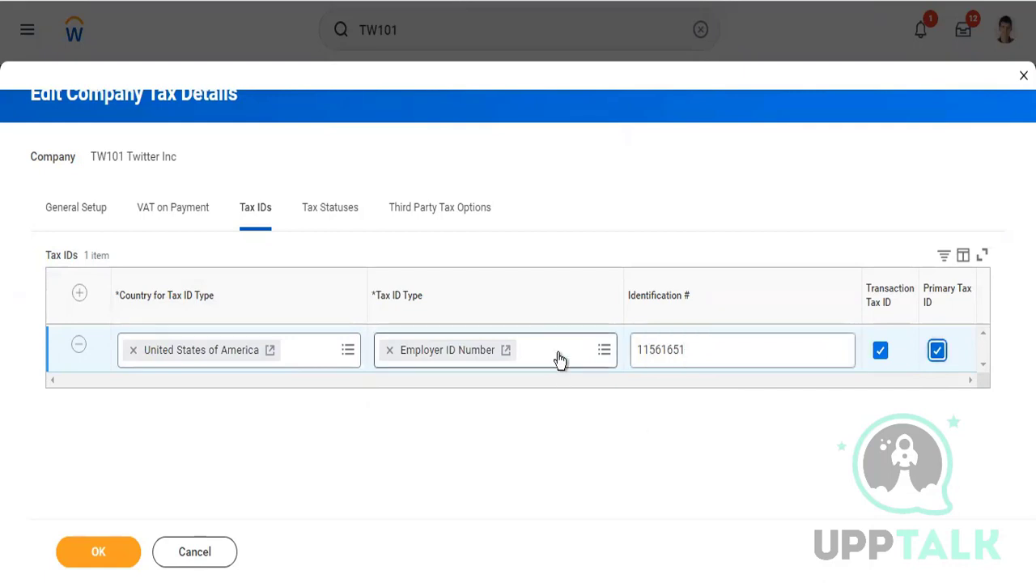
click(558, 359)
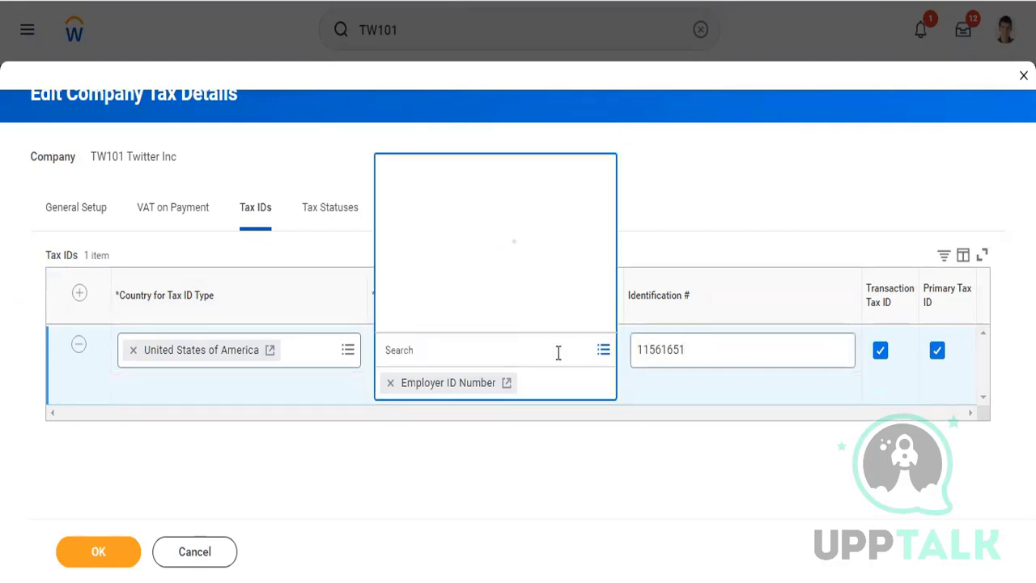
click(84, 298)
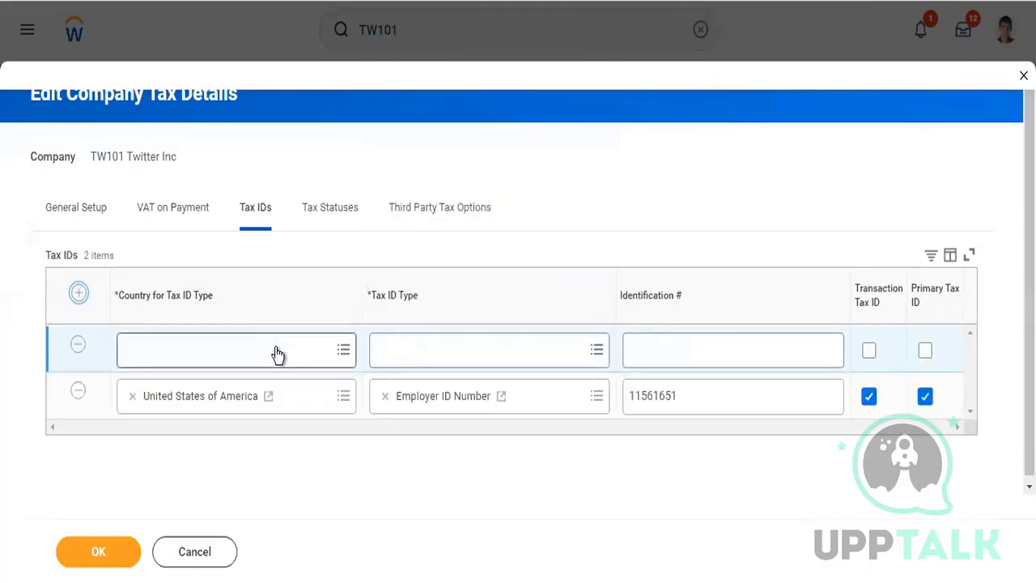
click(276, 349)
text(india)
key(Return)
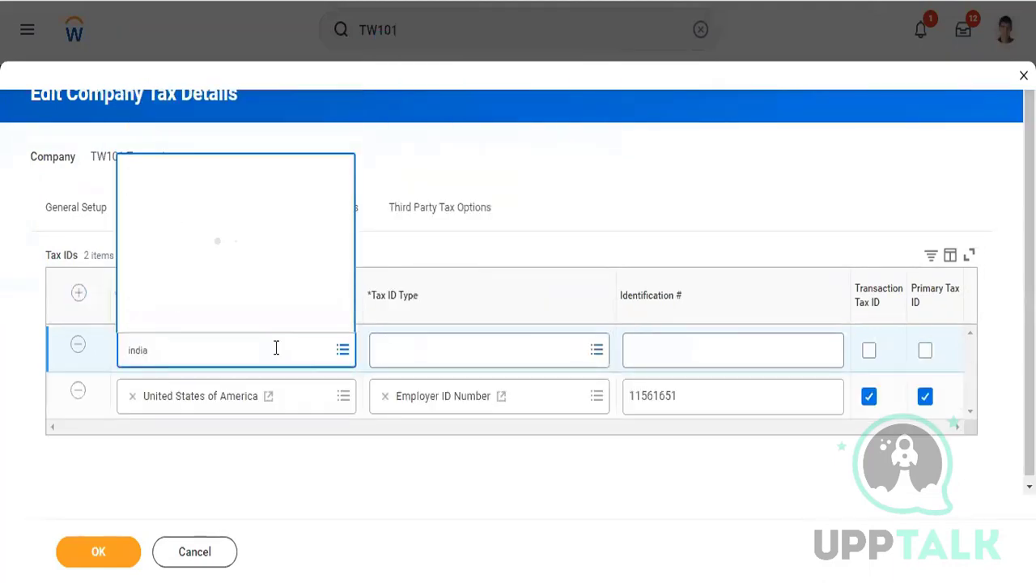
click(248, 290)
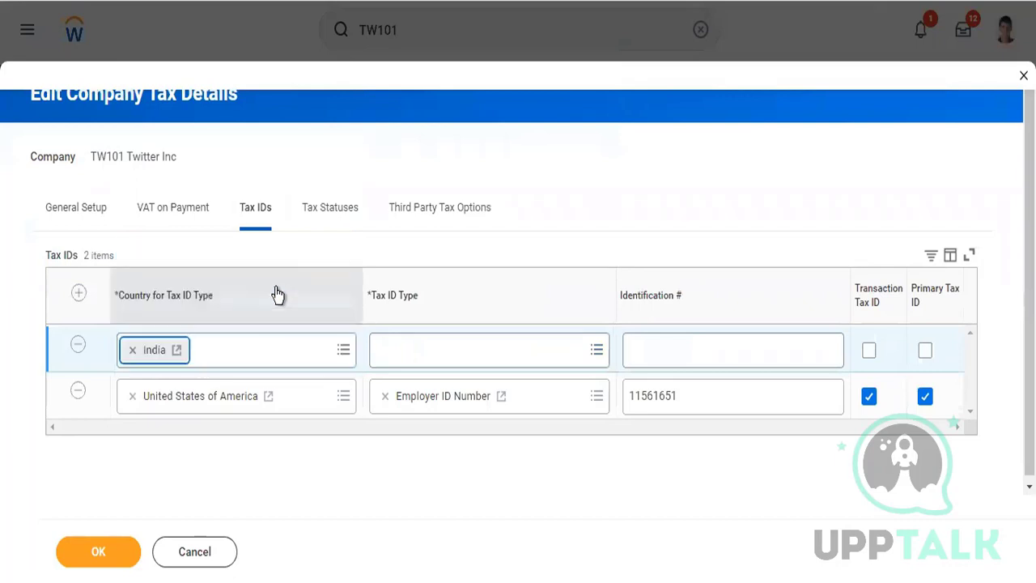
click(467, 348)
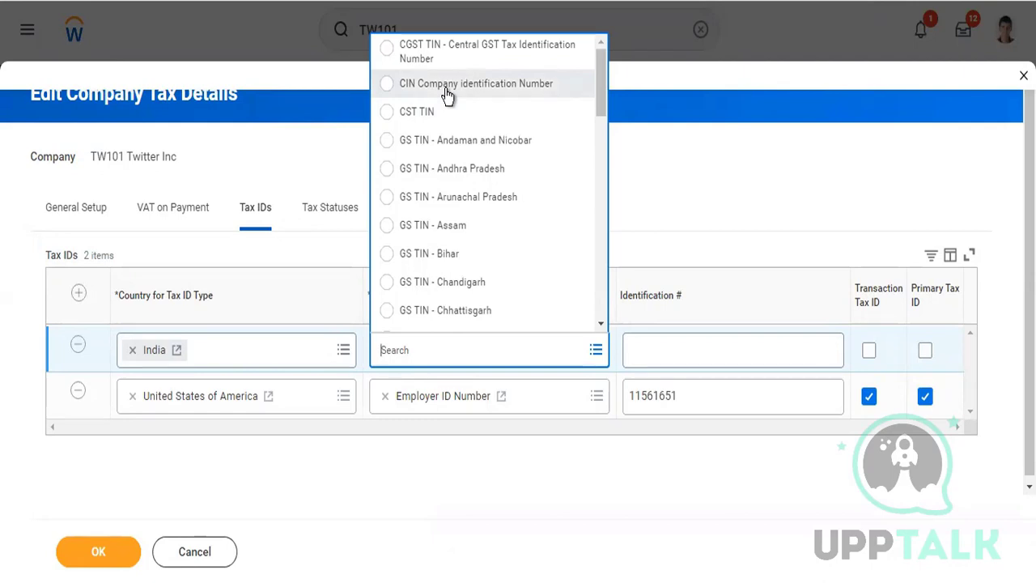
click(74, 353)
click(73, 353)
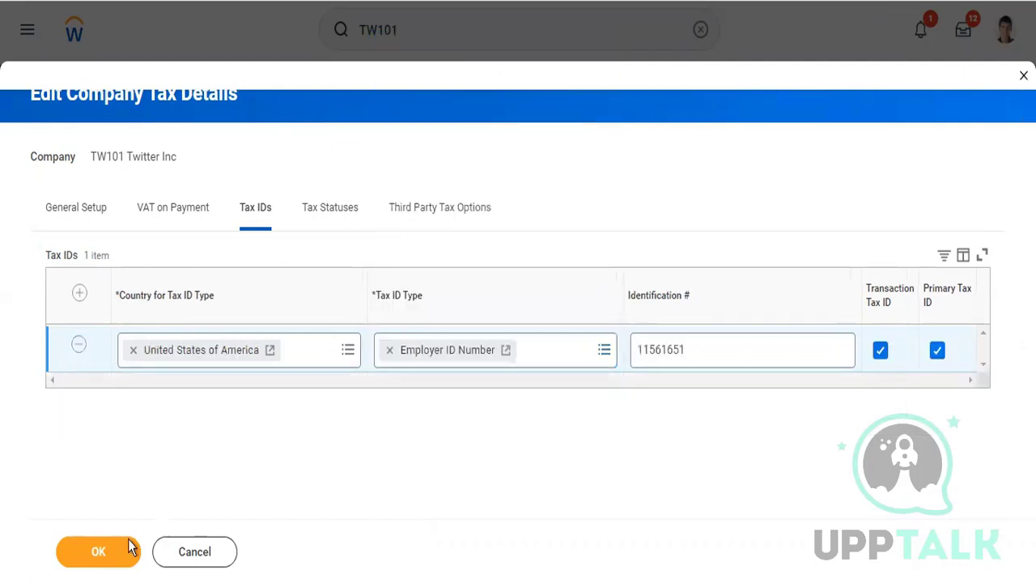
Submit the company tax details and return to TW101 Twitter Inc
click(104, 550)
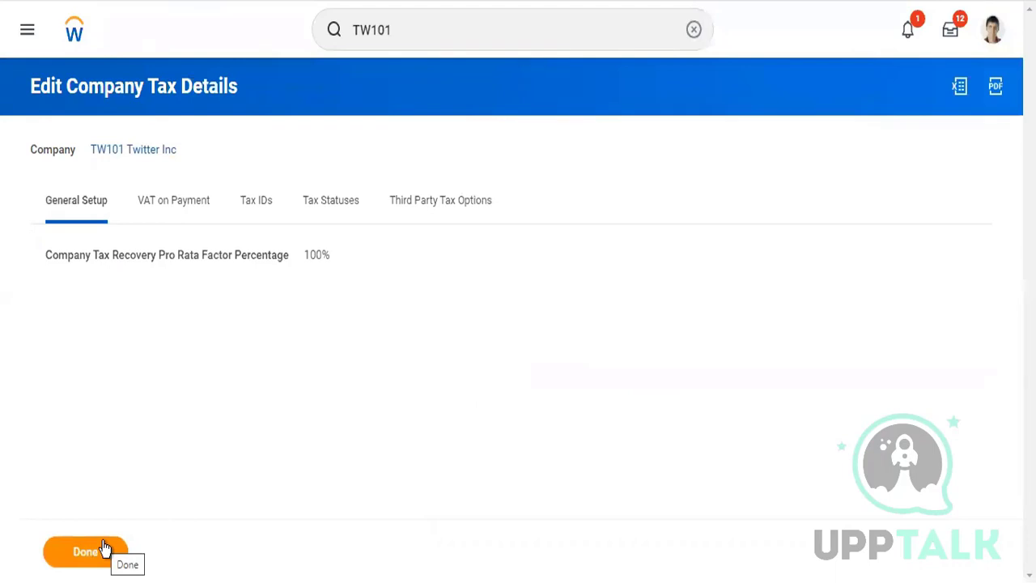
click(104, 549)
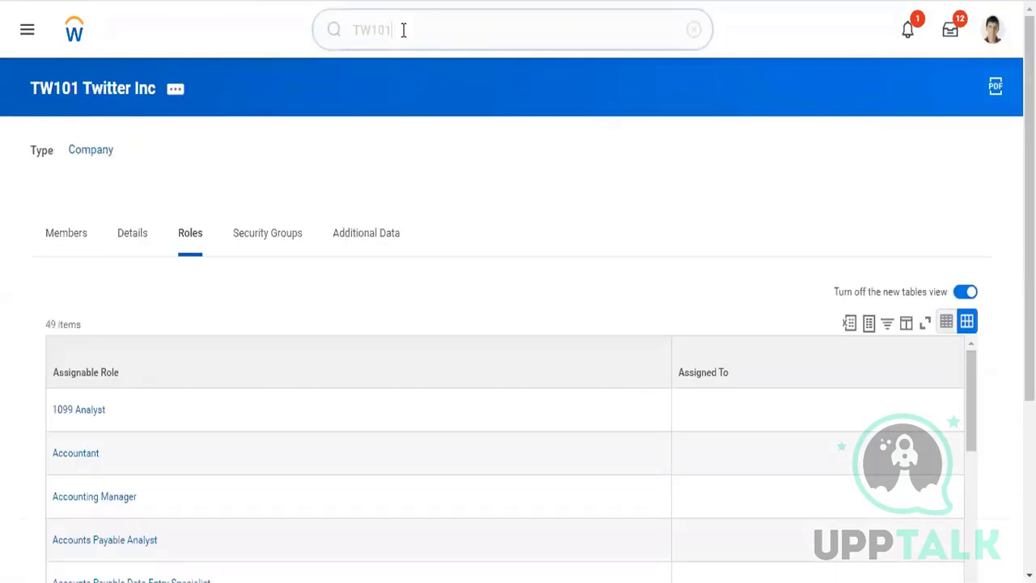
Search for "Twitter holding" and open the THCH Twitter Holdings Company Hierarchy
click(403, 30)
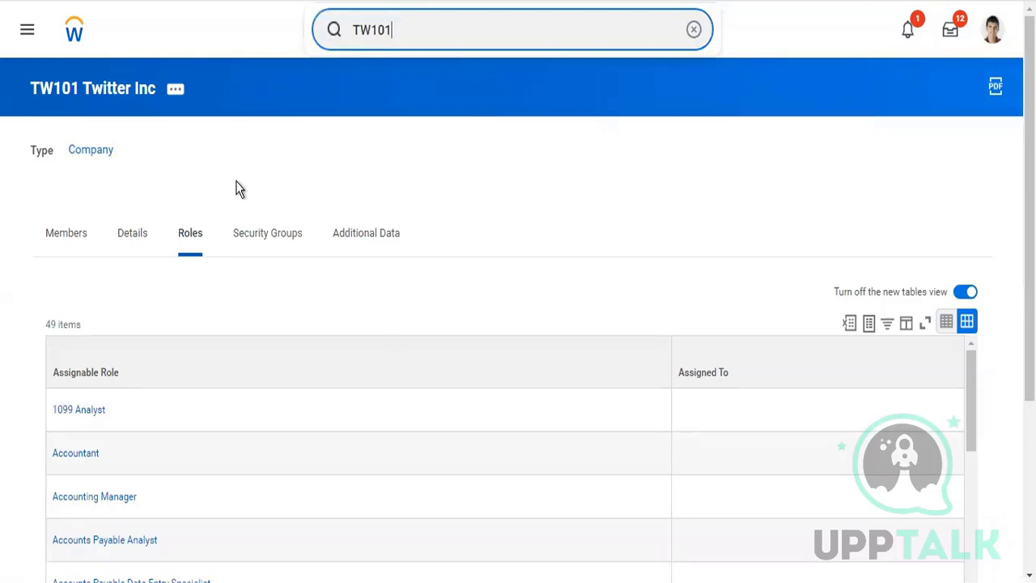
key(ctrl+a)
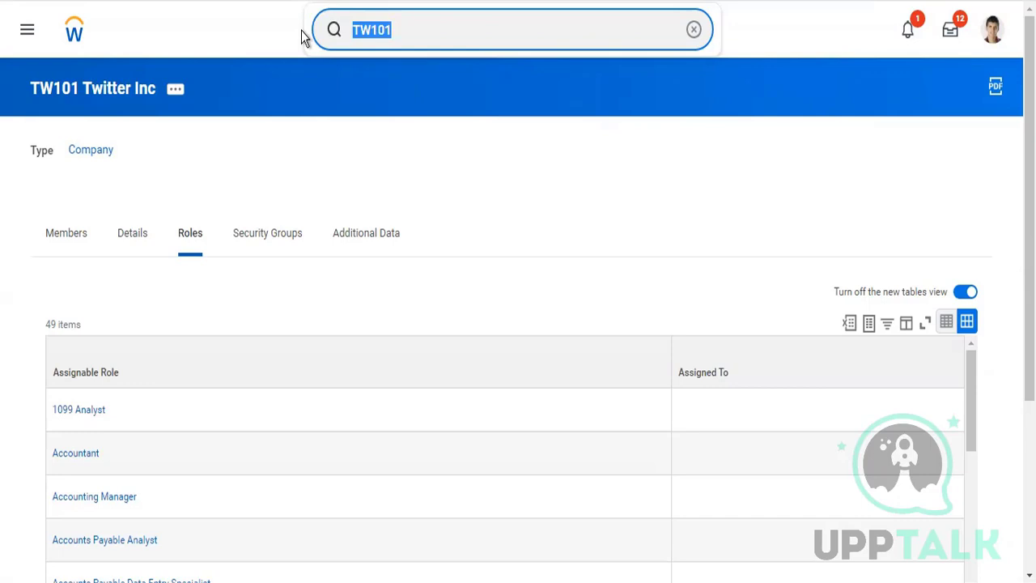
text(TWCH)
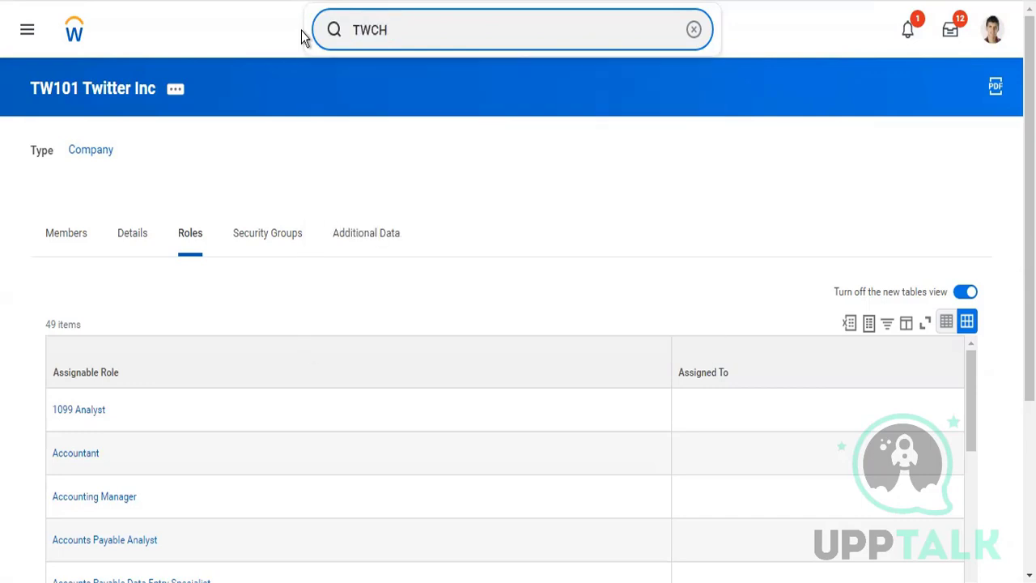
key(BackSpace)
key(BackSpace)
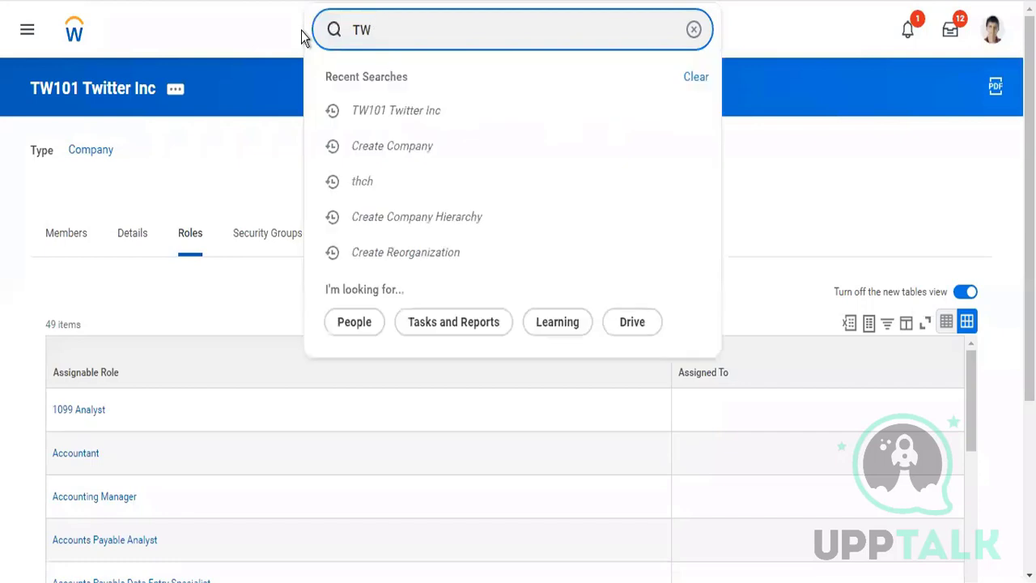
key(BackSpace)
text(witter)
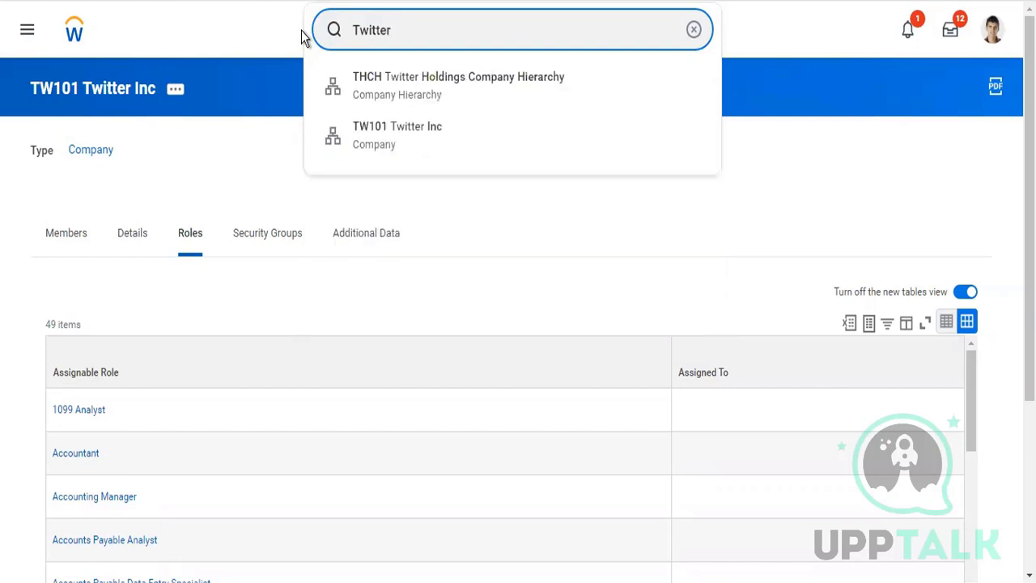
text( holding)
key(Down)
key(Return)
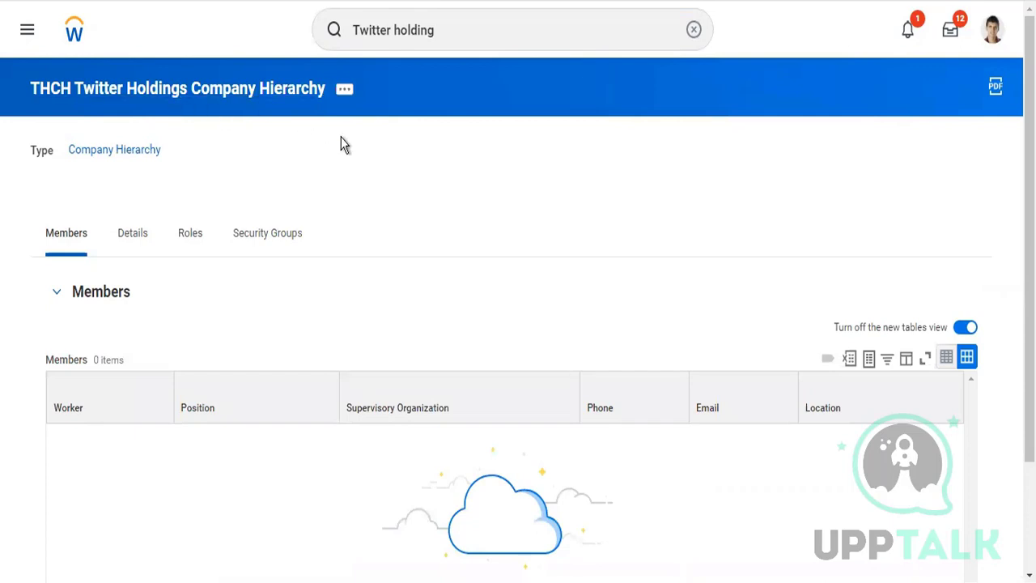
Start the Assign Included Organizations reorganization task for the THCH Twitter Holdings Company Hierarchy
click(344, 90)
mouse_move(414, 370)
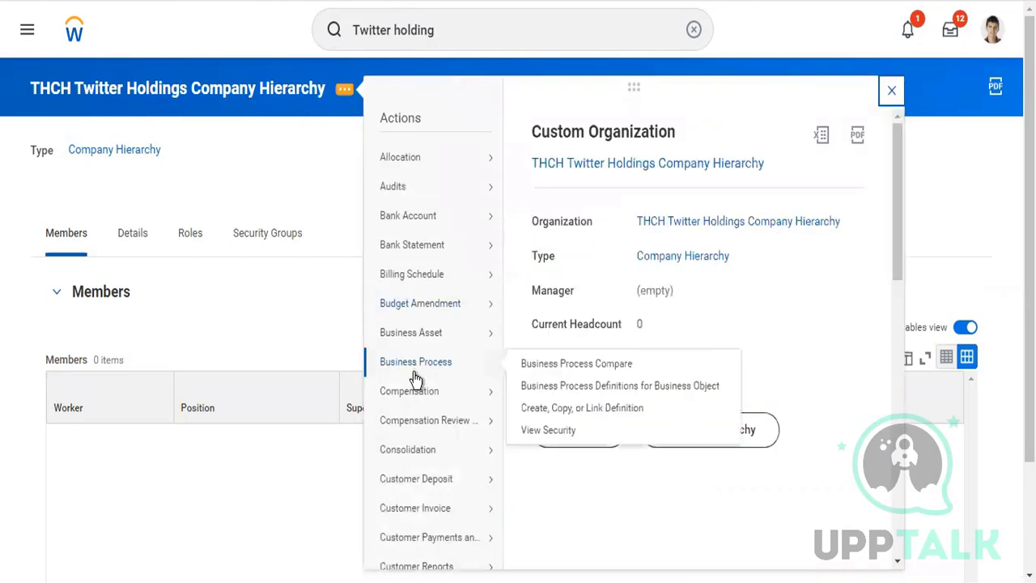
scroll(415, 376, down, 5)
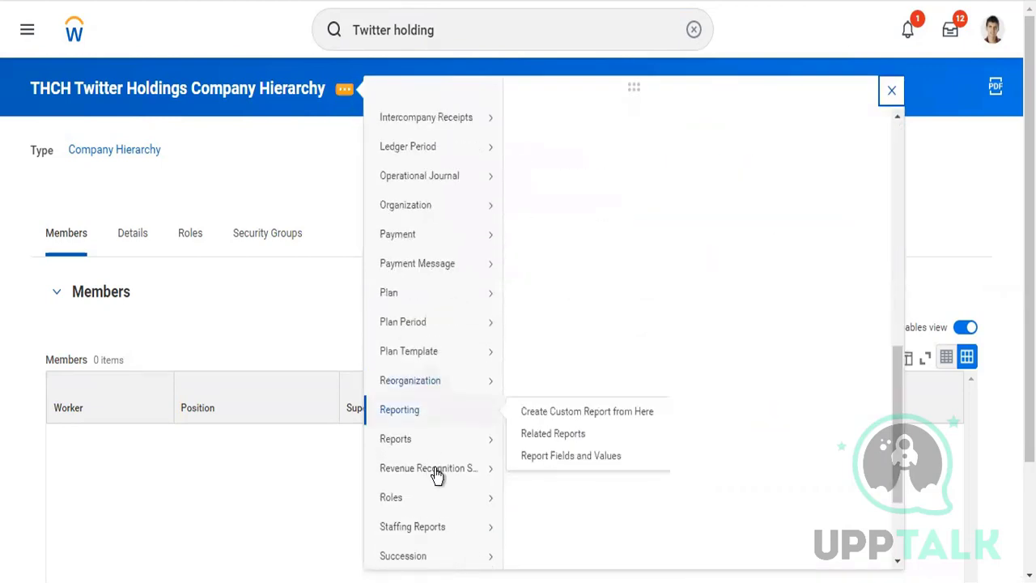
mouse_move(445, 393)
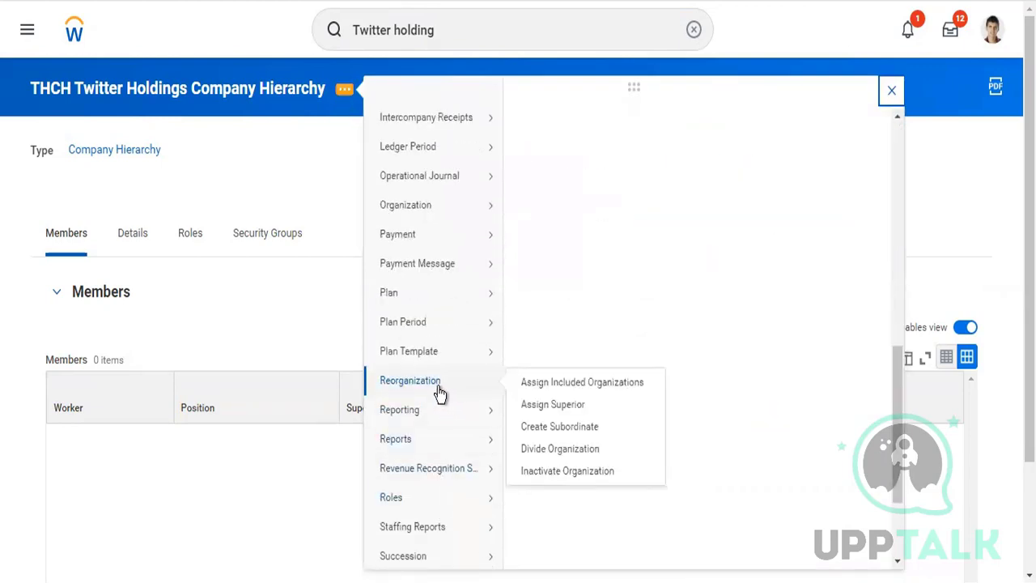
mouse_move(449, 119)
click(541, 389)
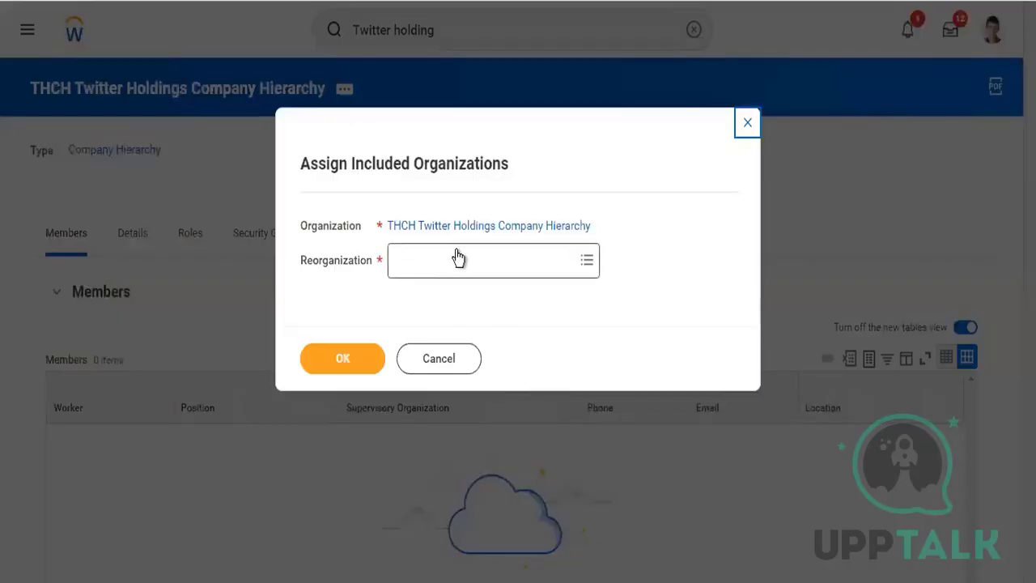
Choose Twitter Reorg (01/01/1900) as the reorganization and continue to the included organizations
click(458, 256)
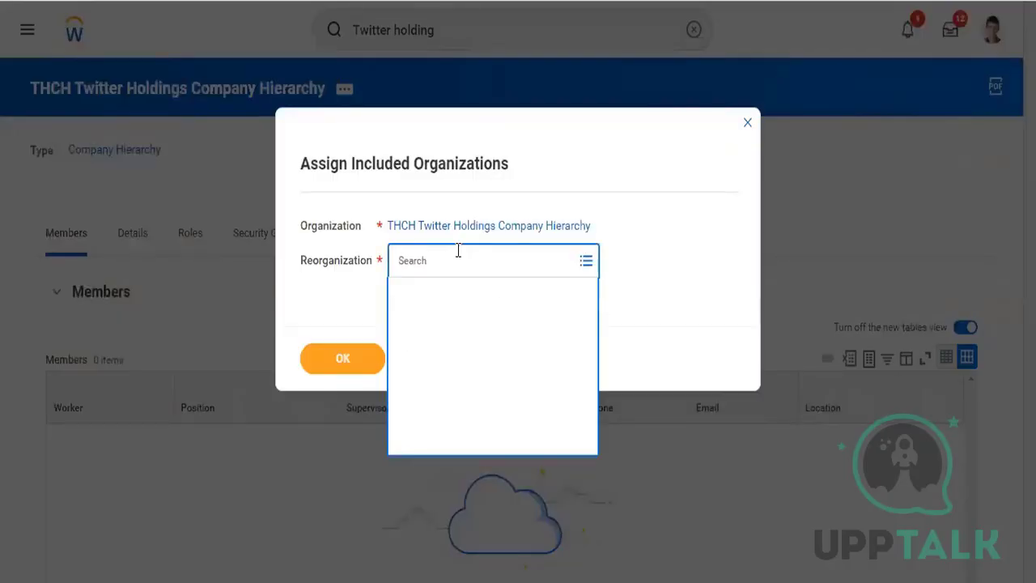
text(twitter)
key(Return)
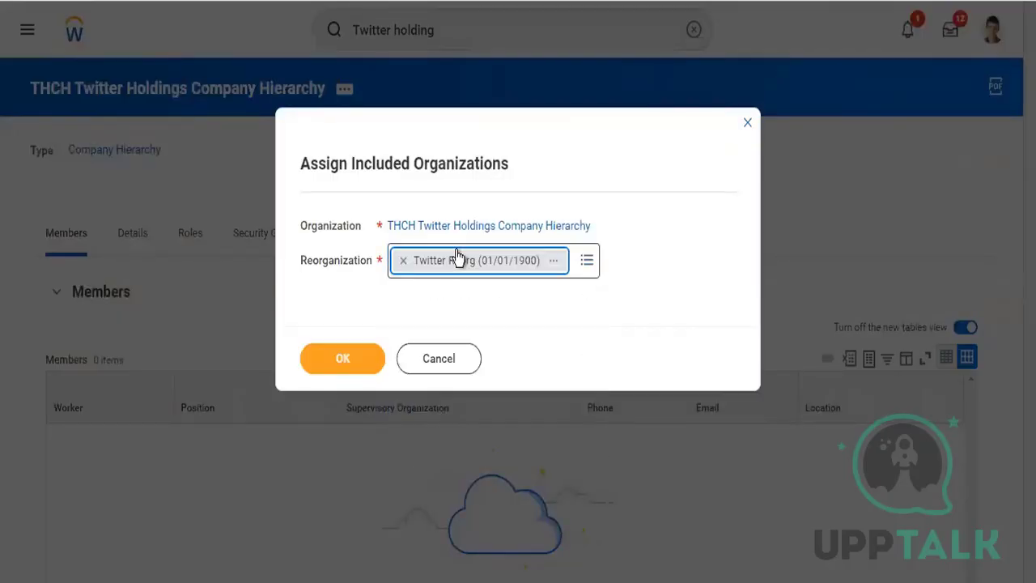
key(Return)
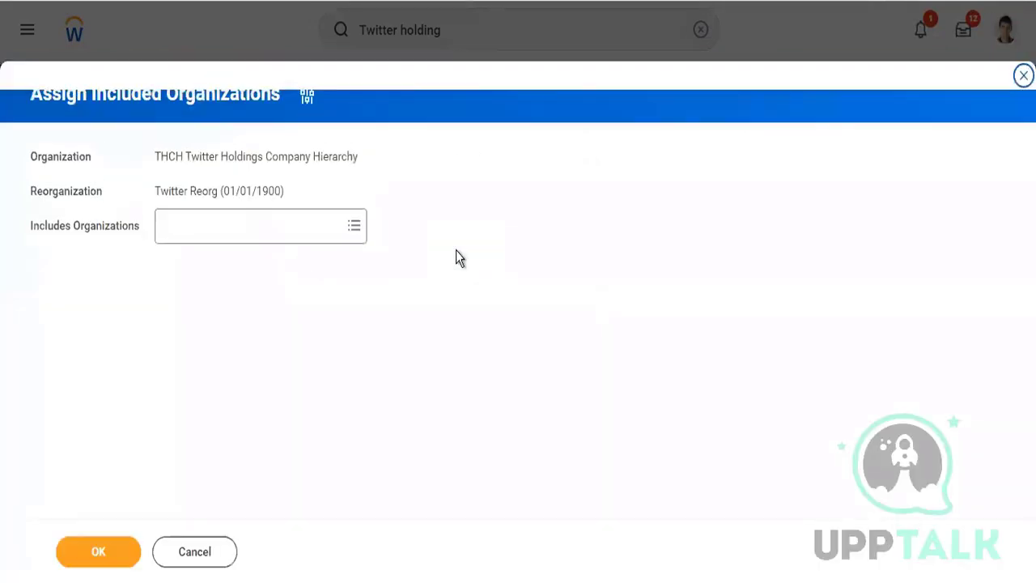
Add TW101 Twitter Inc to the hierarchy's included organizations and submit the assignment
click(324, 227)
text(twitter)
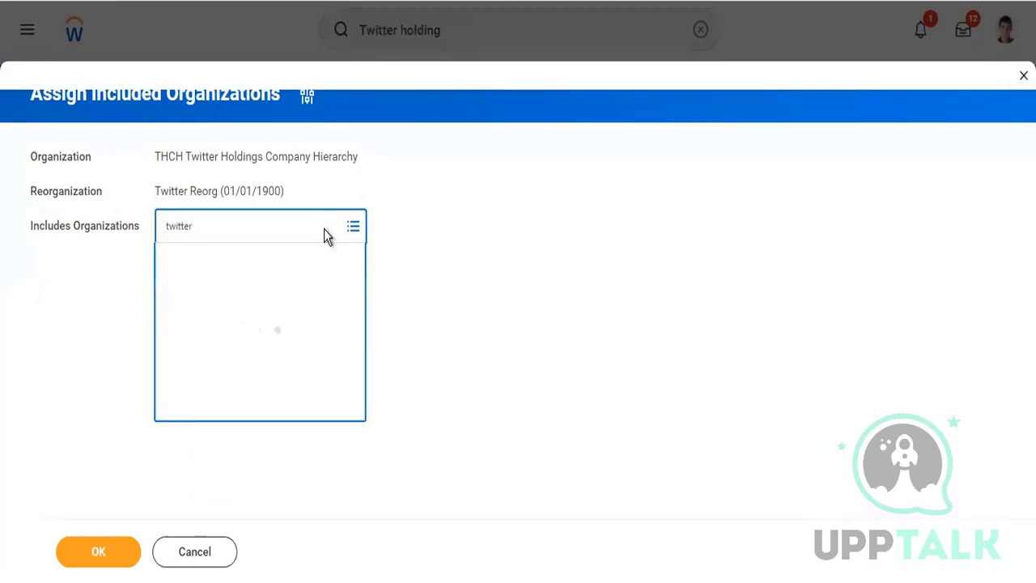
click(120, 377)
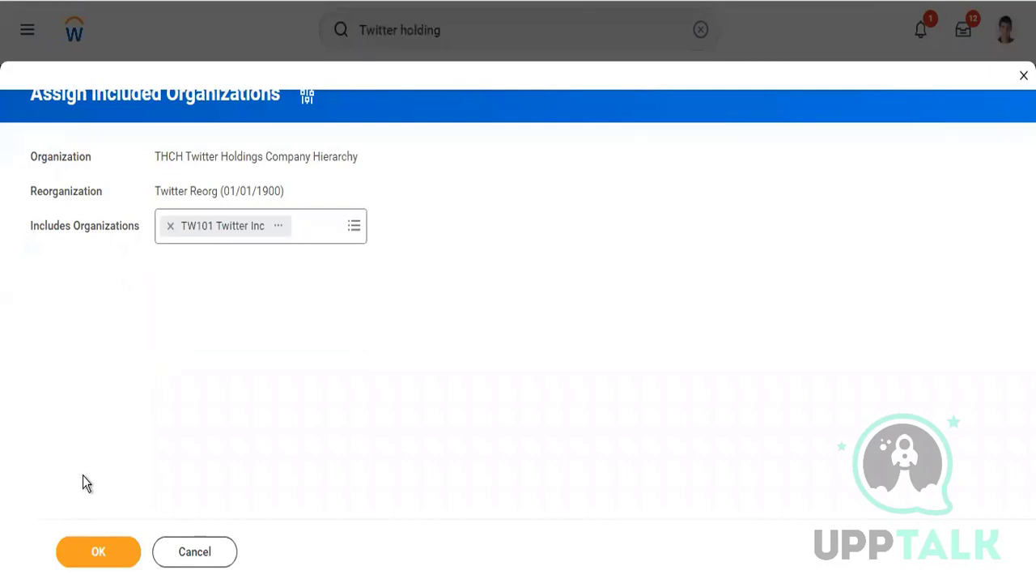
click(78, 558)
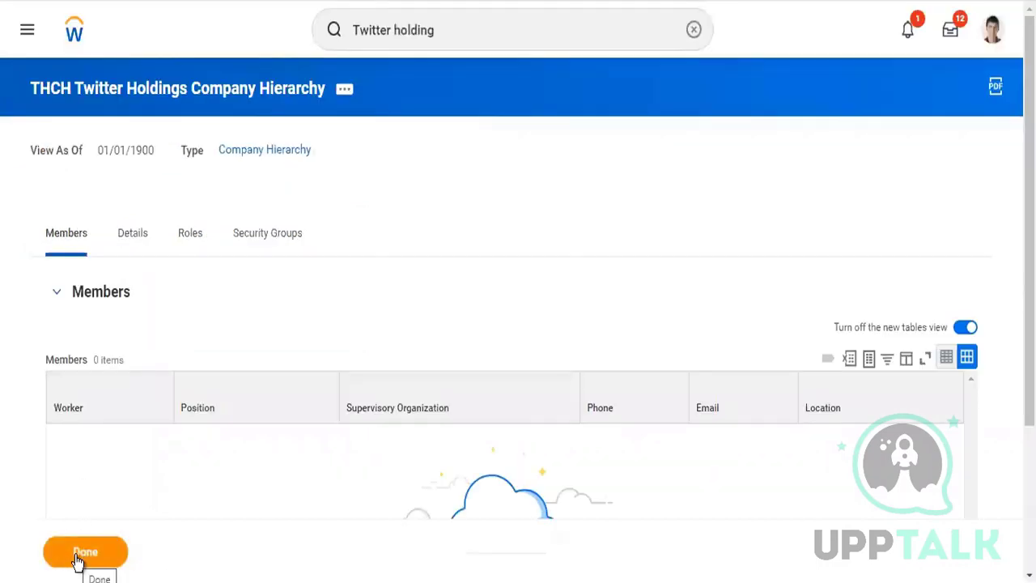
Review the details of the THCH Twitter Holdings Company Hierarchy and open its included company TW101 Twitter Inc
click(198, 244)
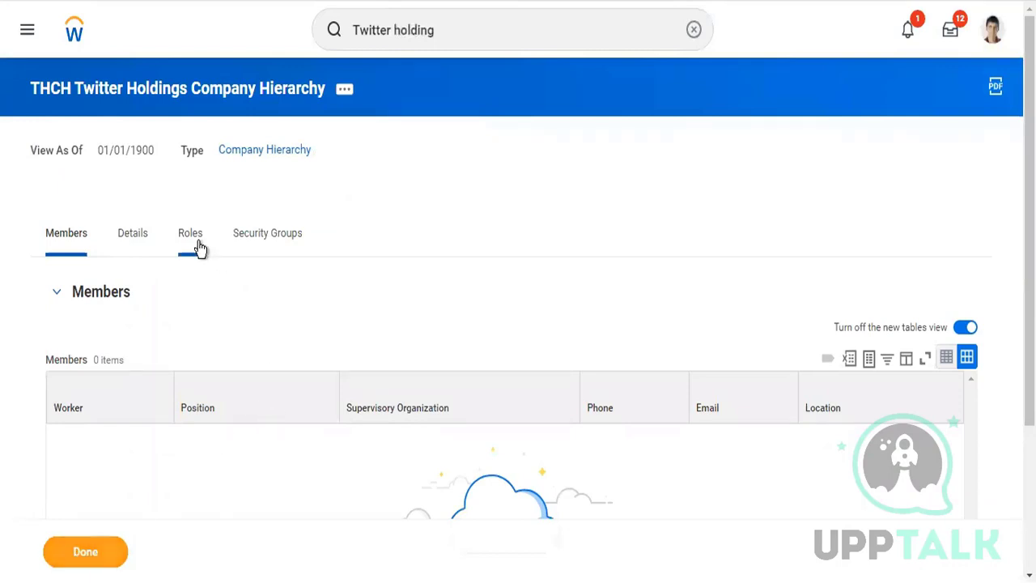
click(134, 247)
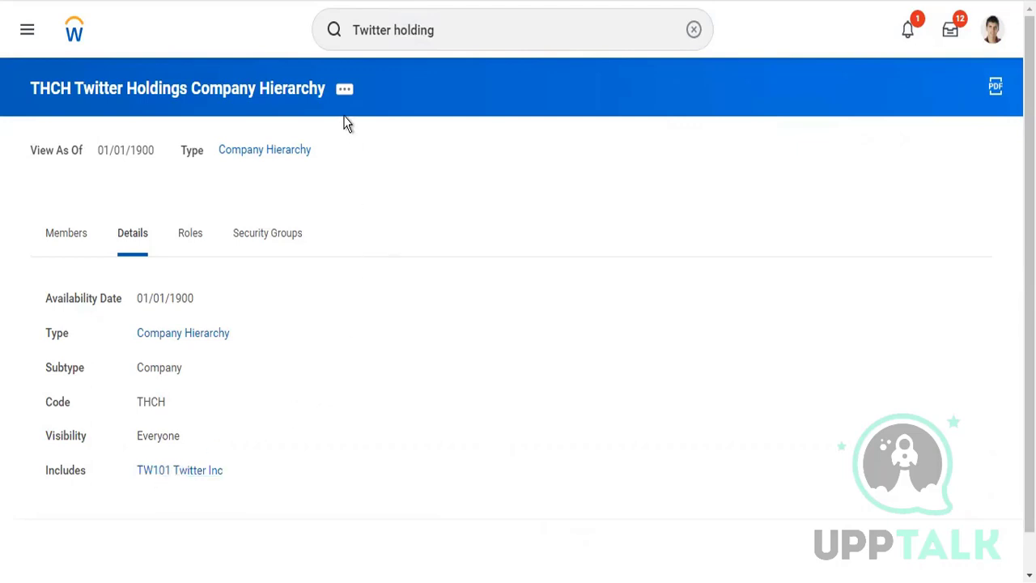
click(181, 473)
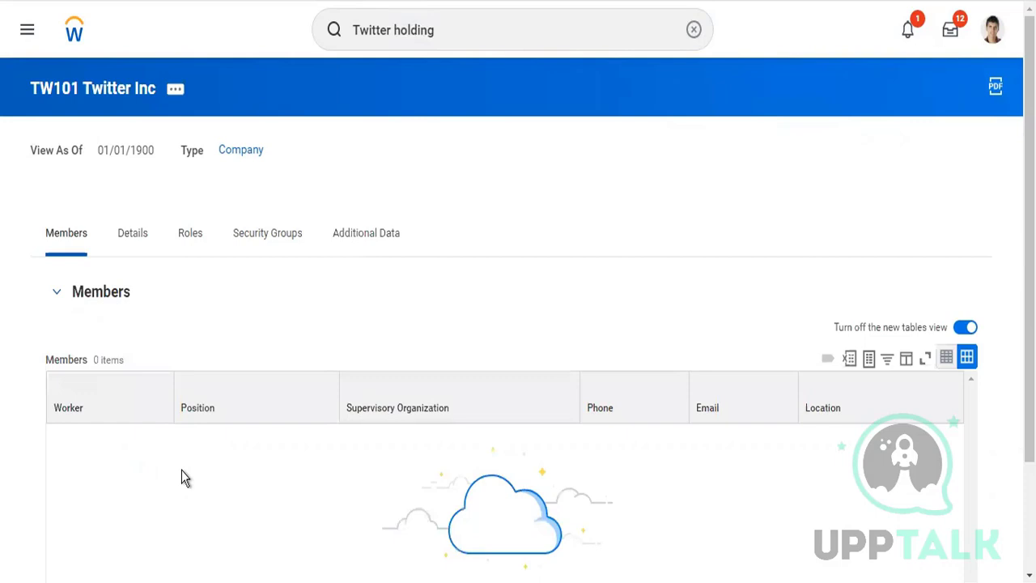
Examine the assignable roles of TW101 Twitter Inc and who they are assigned to
click(194, 236)
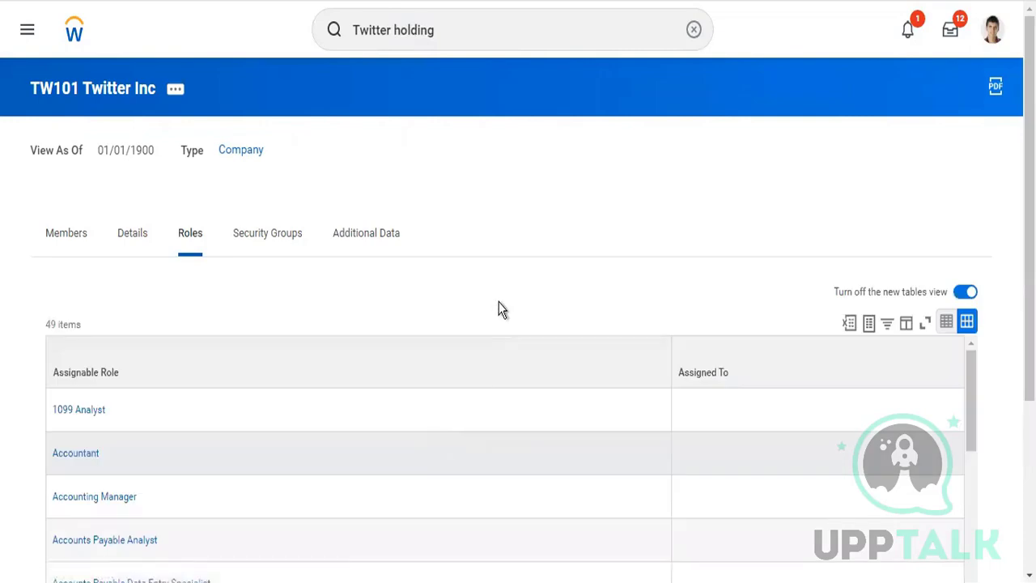
scroll(499, 309, down, 5)
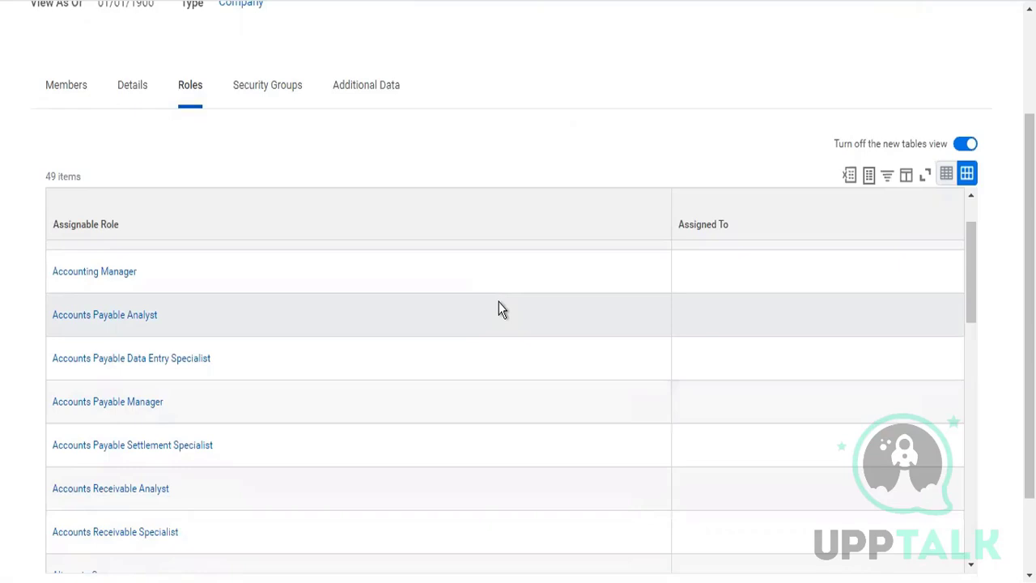
scroll(500, 308, up, 1)
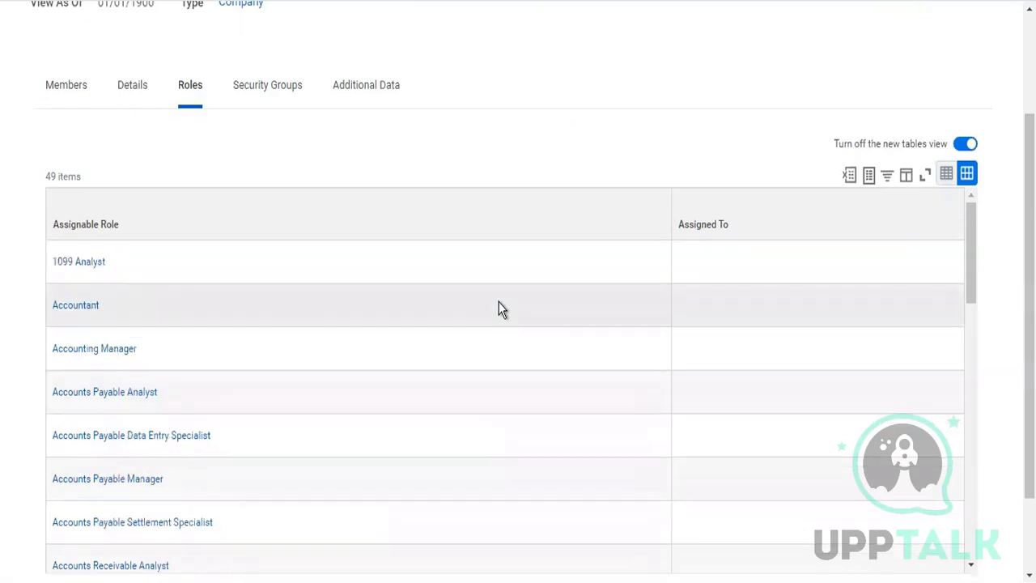
scroll(586, 323, up, 2)
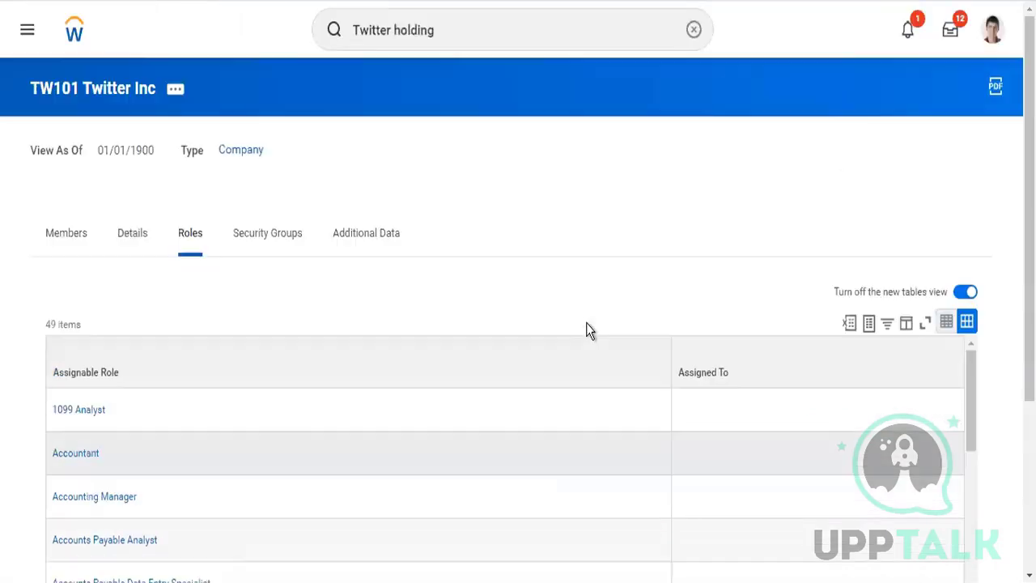
Check the organization details of TW101 Twitter Inc and look through its security groups and their access rights
click(66, 239)
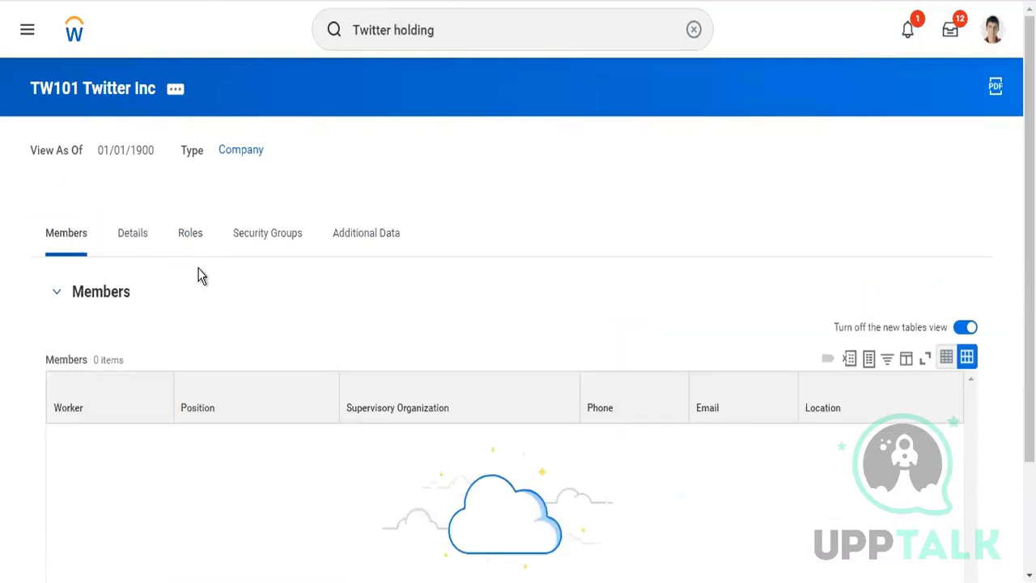
click(128, 237)
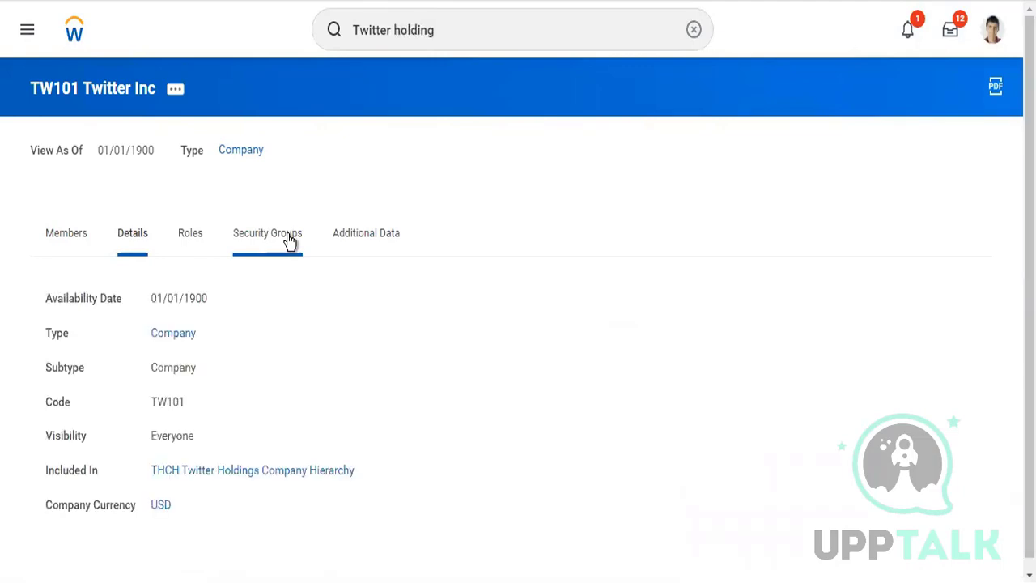
click(290, 240)
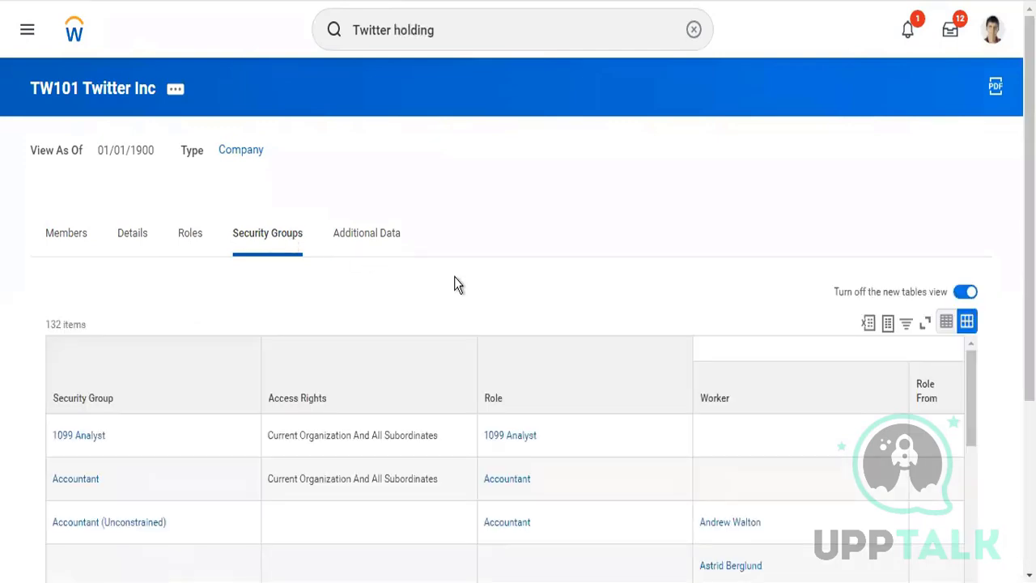
scroll(454, 277, down, 3)
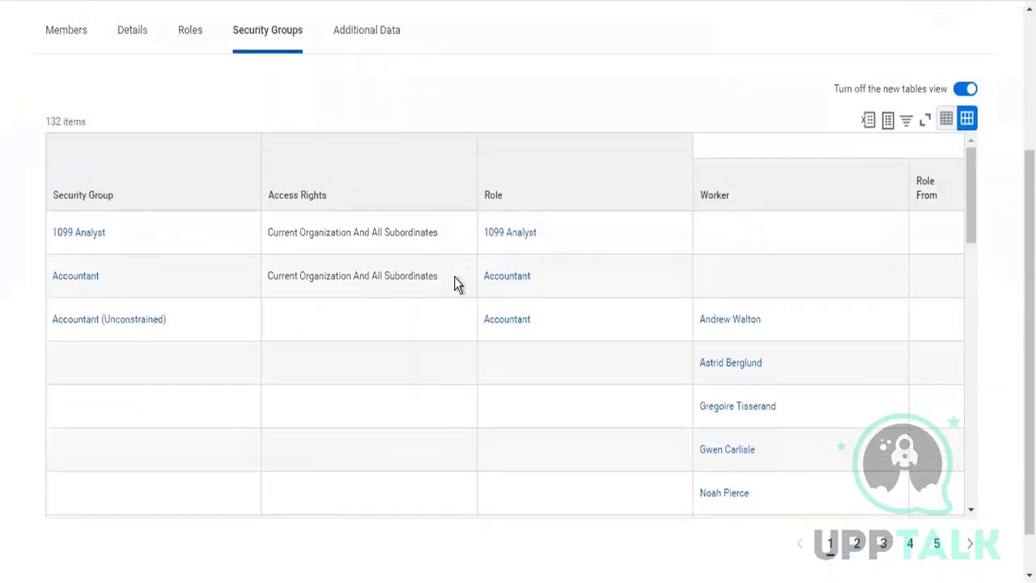
scroll(423, 415, down, 8)
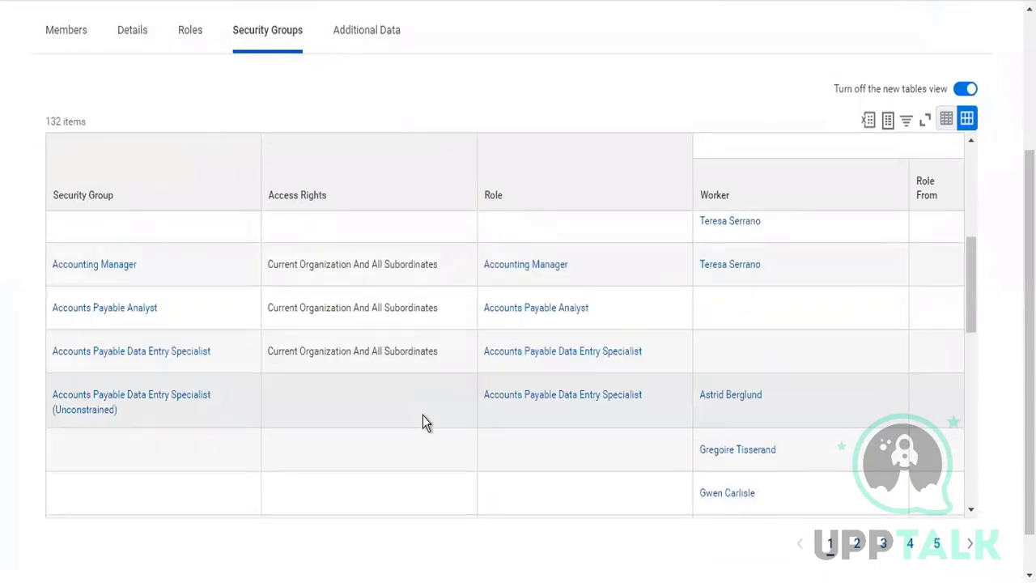
scroll(423, 415, up, 1)
scroll(422, 416, down, 1)
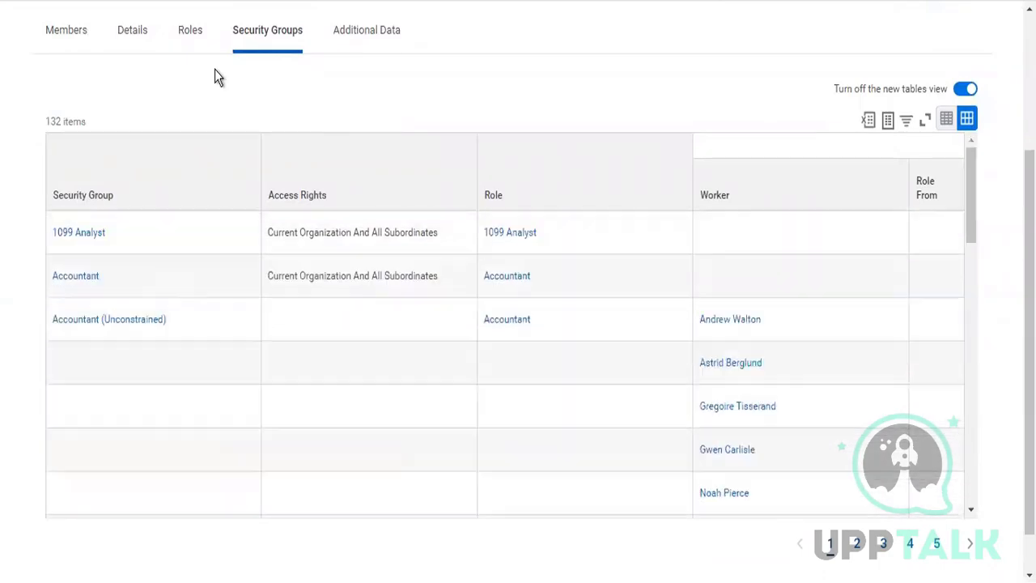
Return to the company's assignable roles and look through the list again
click(184, 34)
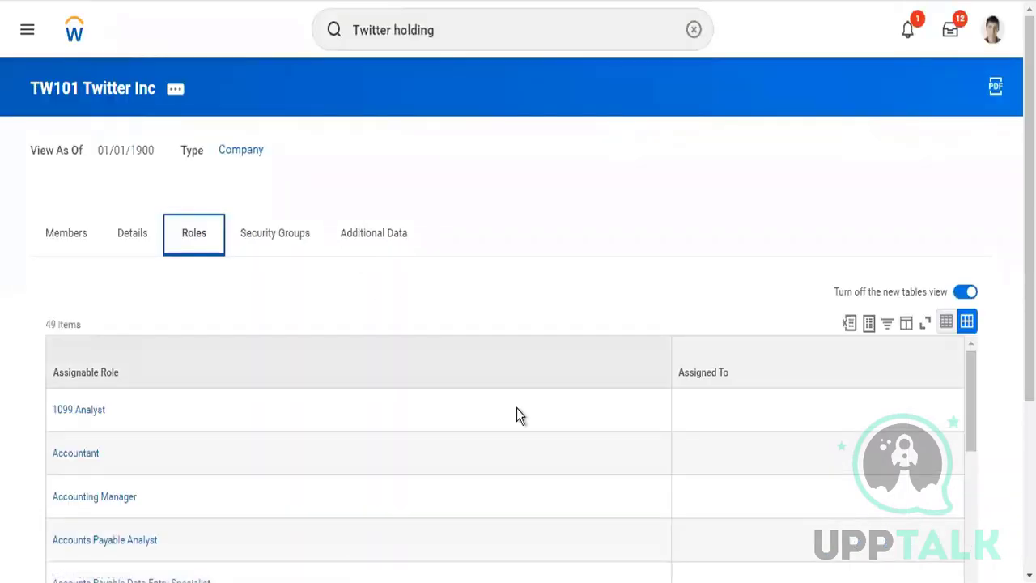
scroll(518, 415, down, 4)
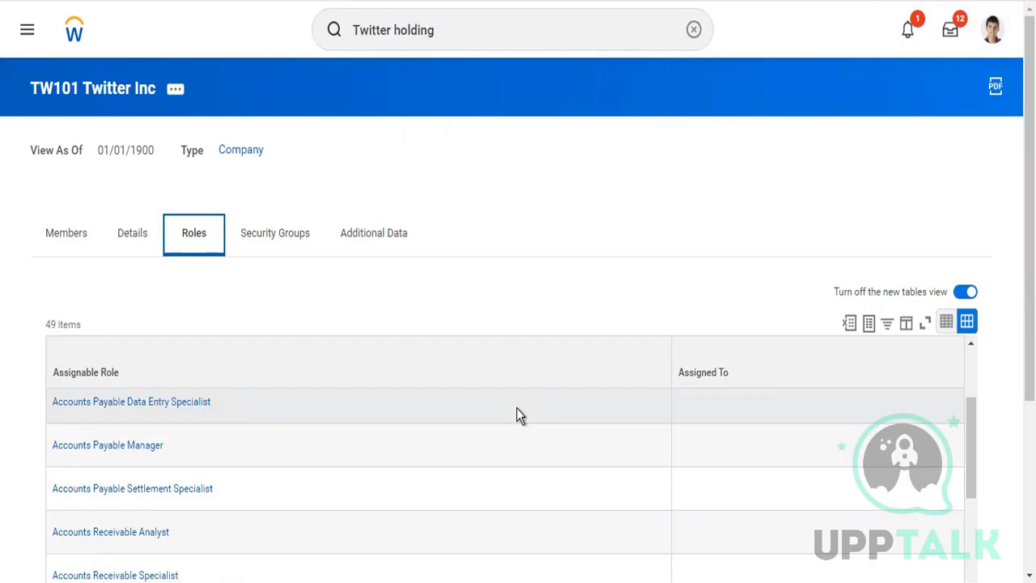
scroll(516, 409, up, 2)
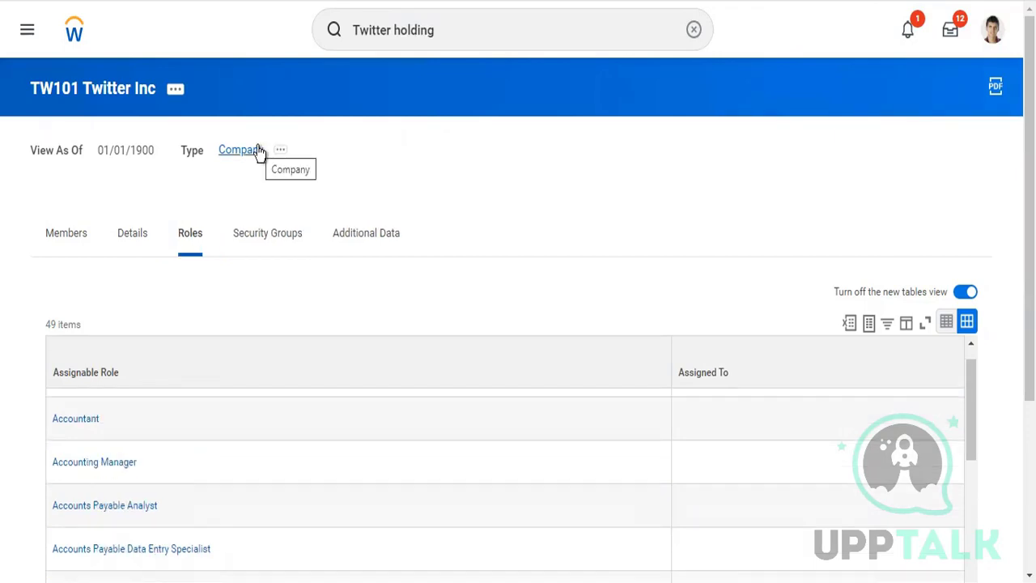